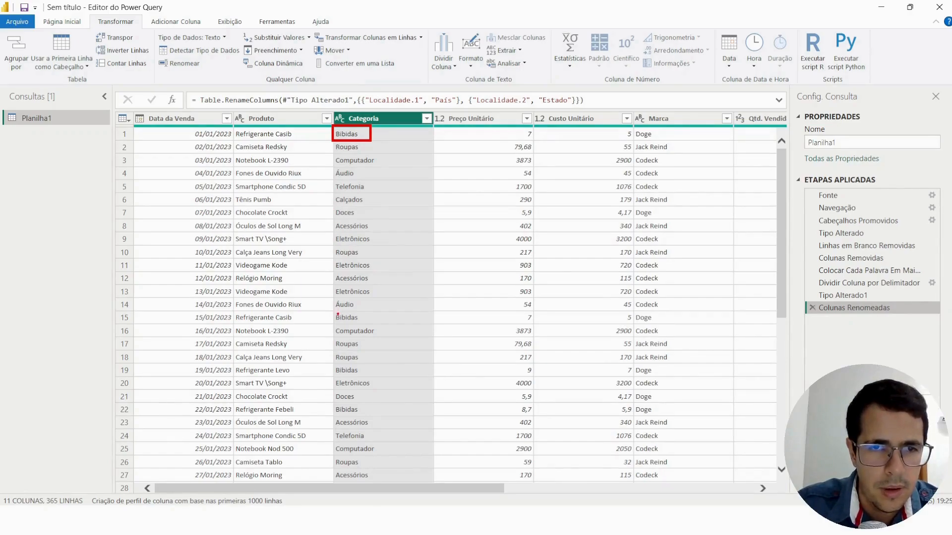
Step: Examine the rows of the Categoria column for entries misspelled as "Bibidas"
drag(334, 315, 366, 325)
key(Escape)
key(ctrl+2)
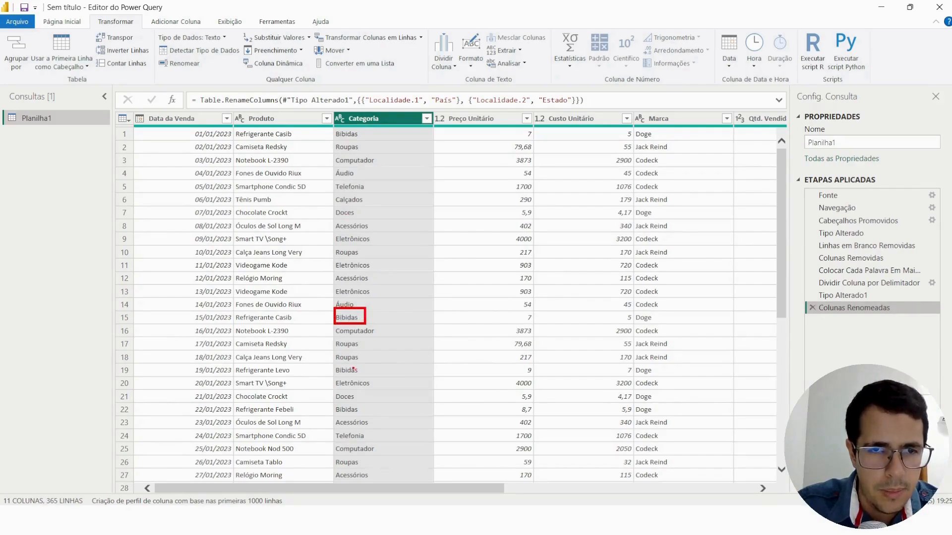
mouse_move(331, 364)
mouse_down()
mouse_move(365, 397)
mouse_move(379, 394)
mouse_move(373, 379)
mouse_up()
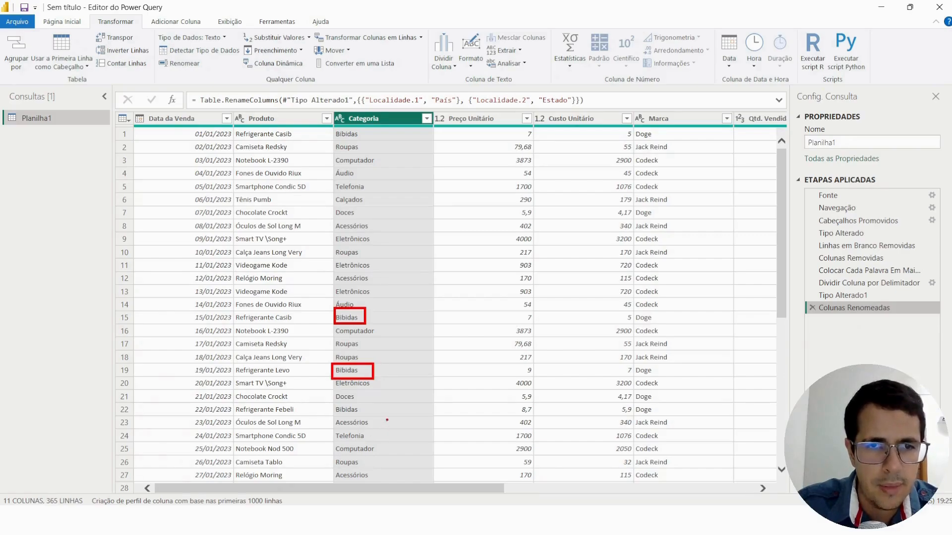
key(Escape)
drag(783, 259, 781, 380)
click(352, 338)
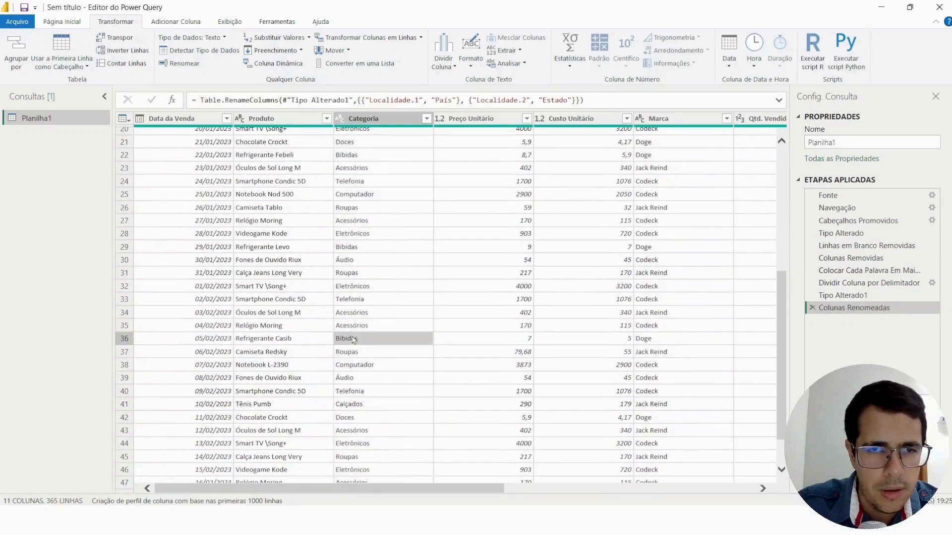
scroll(352, 352, down, 5)
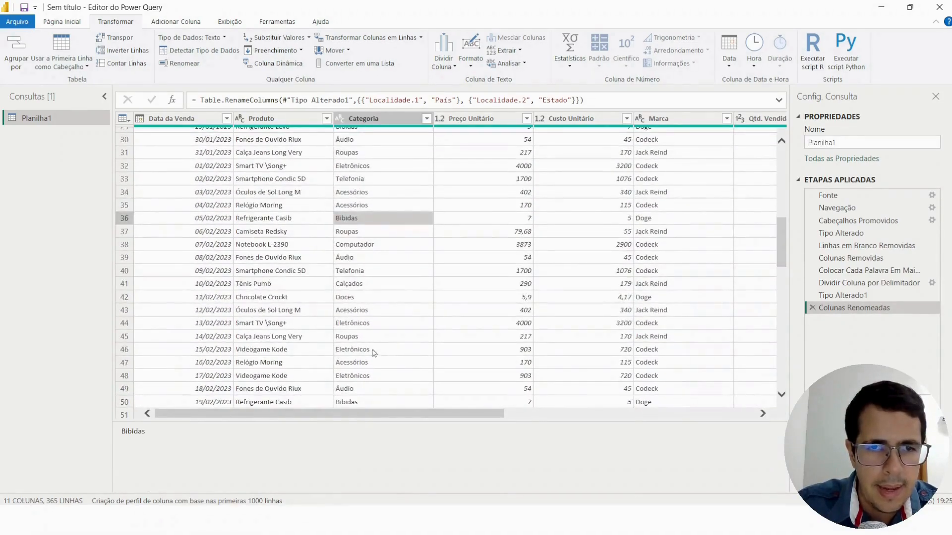
scroll(371, 363, down, 2)
click(362, 287)
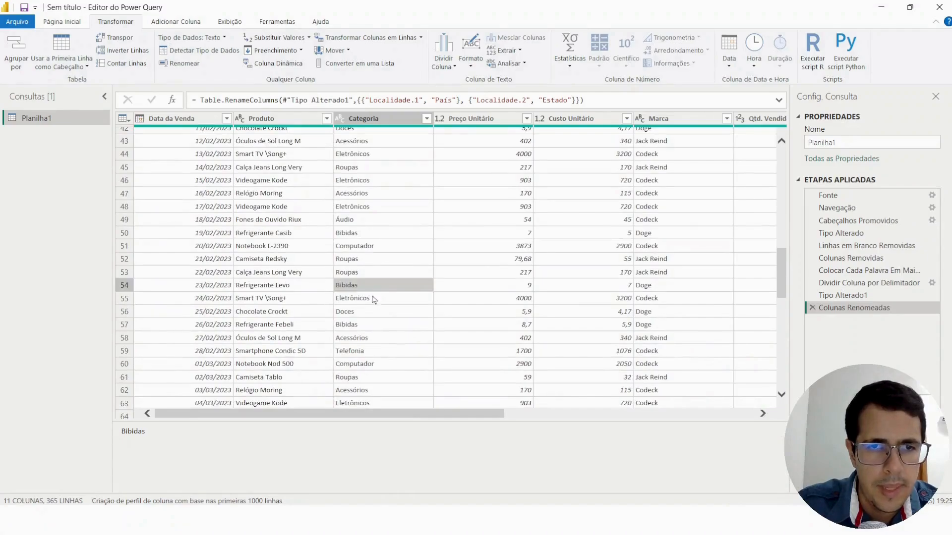
click(367, 325)
scroll(367, 248, up, 14)
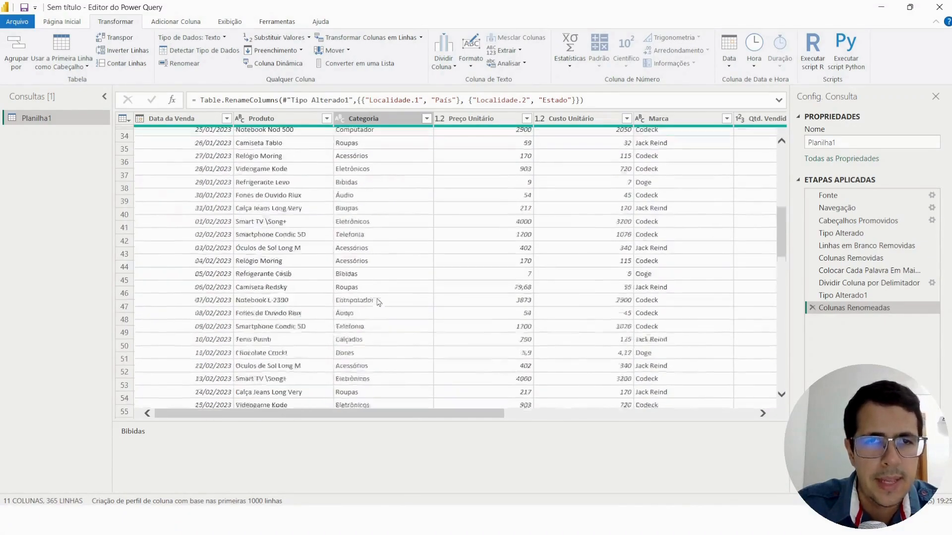
scroll(358, 181, down, 1)
scroll(359, 179, up, 1)
Step: Select the Categoria column as the target for transformation
click(390, 120)
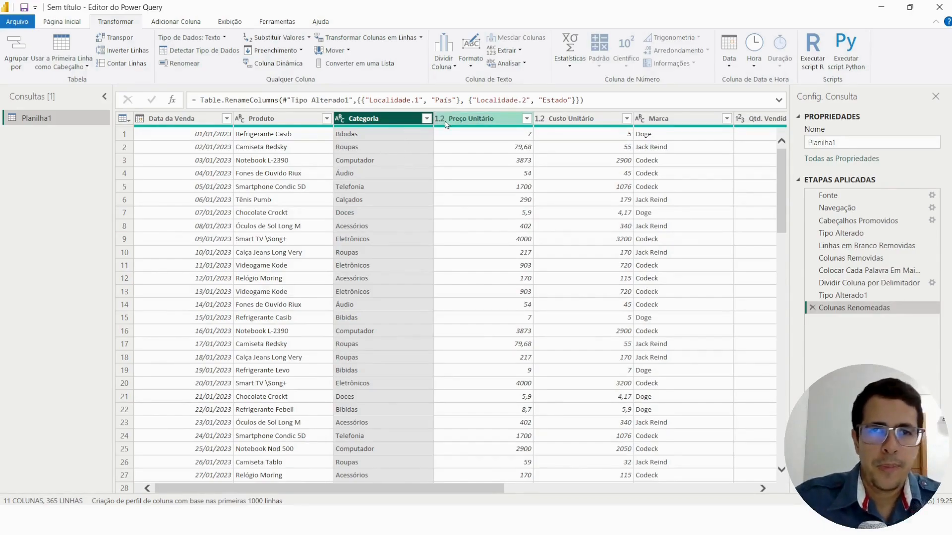
click(483, 124)
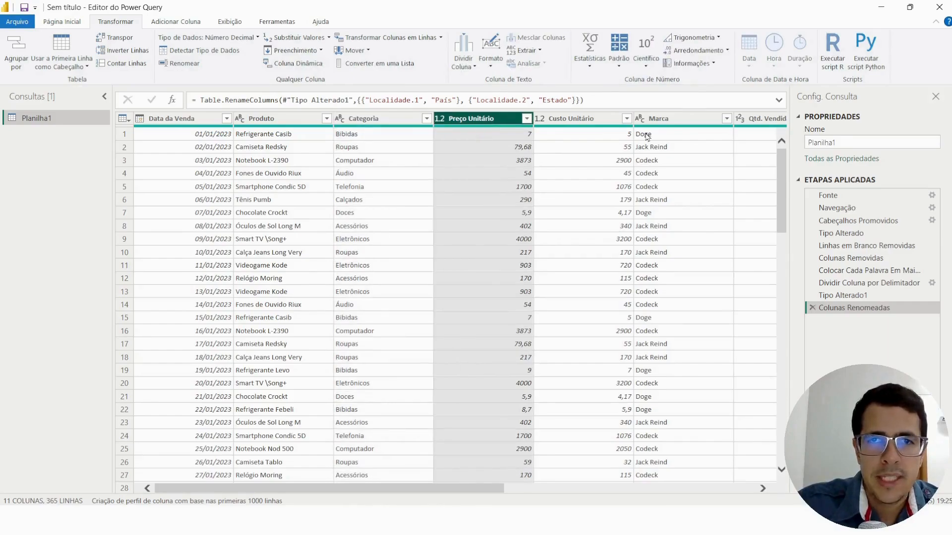
click(667, 122)
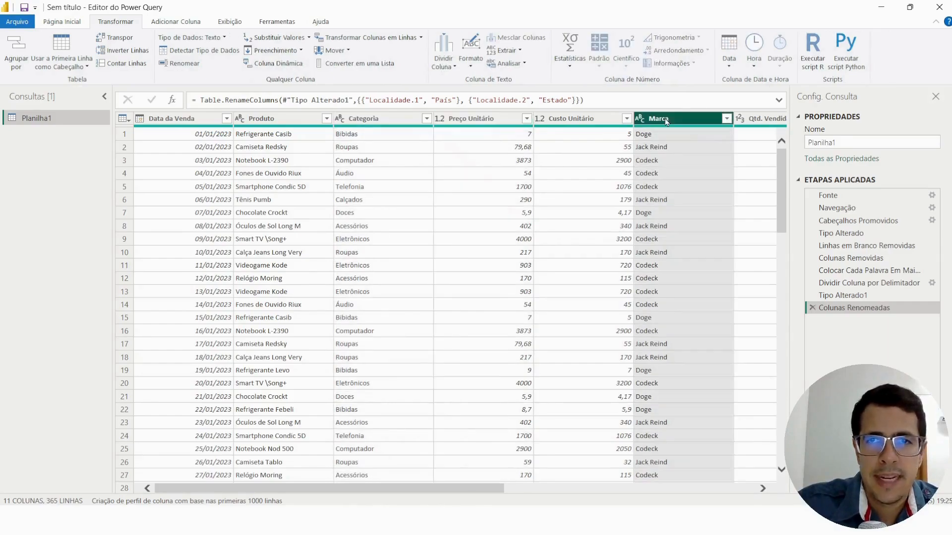
click(376, 123)
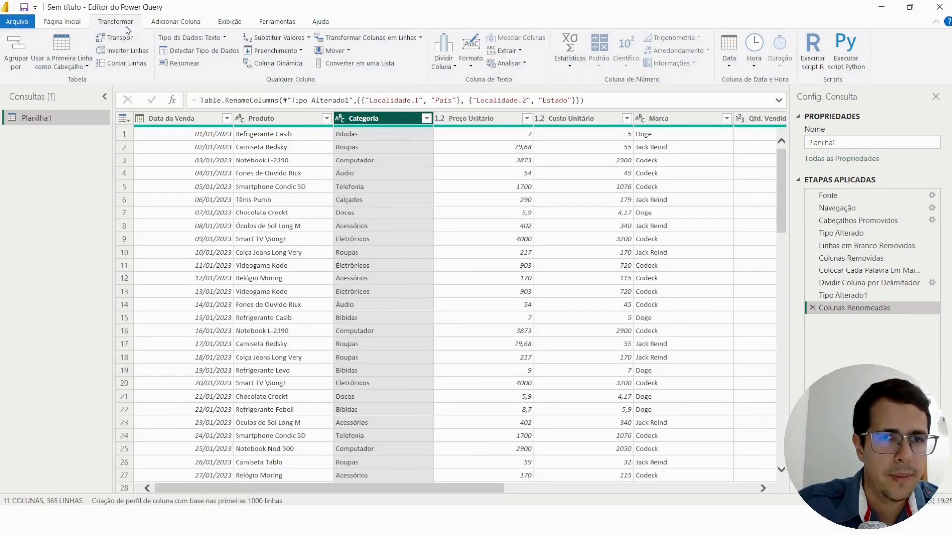
click(184, 23)
click(137, 25)
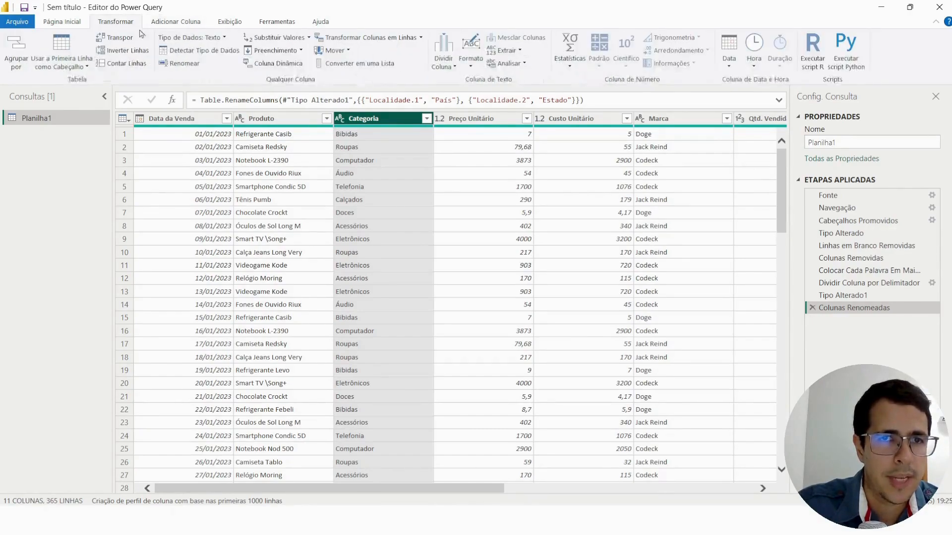
mouse_move(331, 107)
mouse_down()
mouse_move(435, 393)
mouse_move(450, 478)
mouse_up()
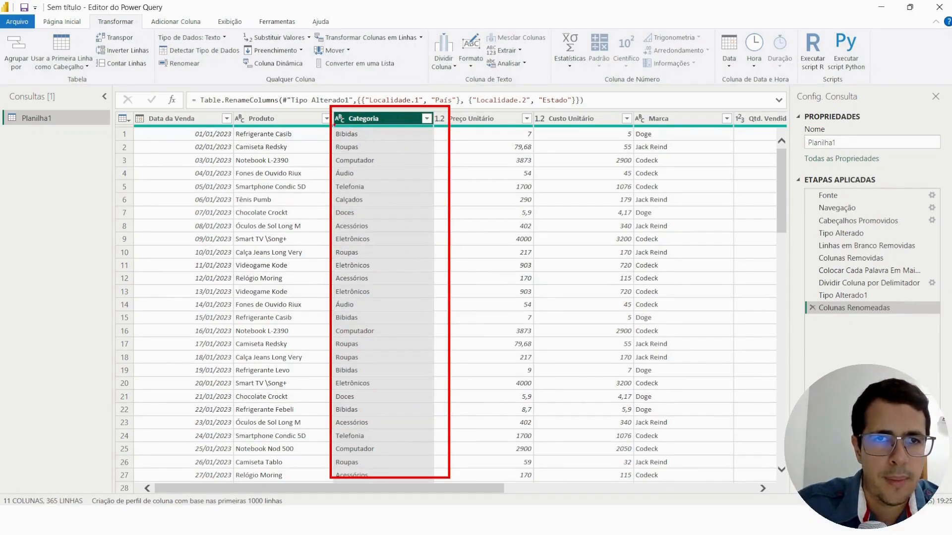
mouse_move(327, 114)
mouse_down()
mouse_move(355, 143)
mouse_move(374, 143)
mouse_up()
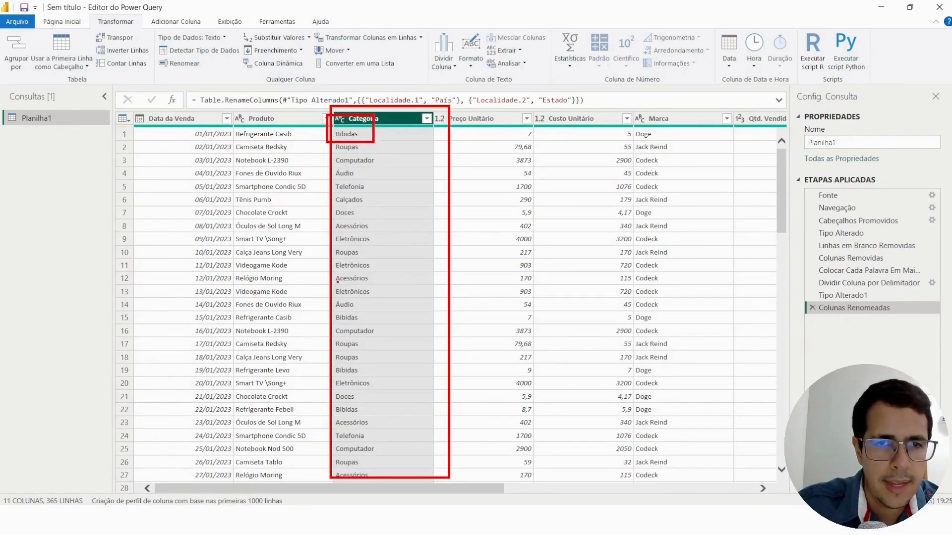
mouse_move(332, 310)
mouse_down()
mouse_move(367, 343)
mouse_move(373, 330)
mouse_up()
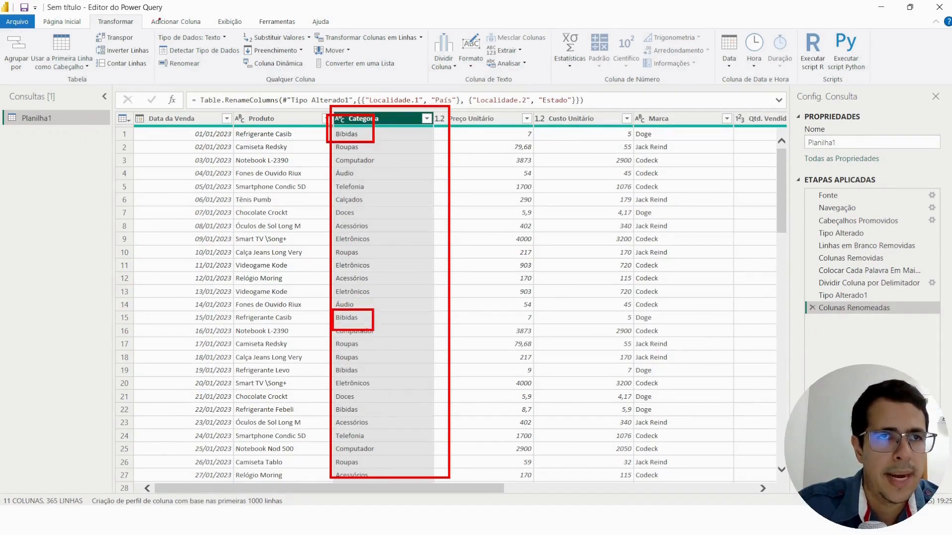
mouse_move(86, 10)
mouse_down()
mouse_move(149, 42)
mouse_move(137, 27)
mouse_move(197, 39)
mouse_up()
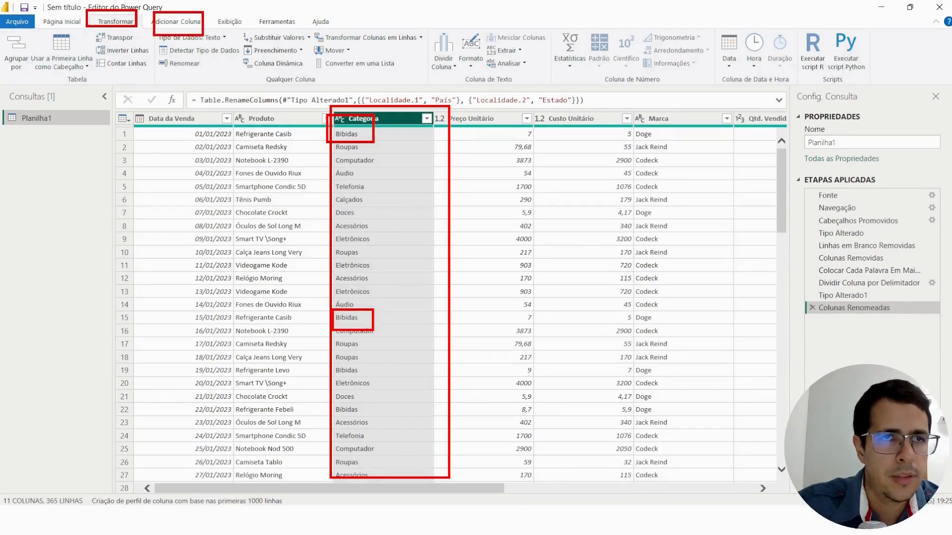
key(Escape)
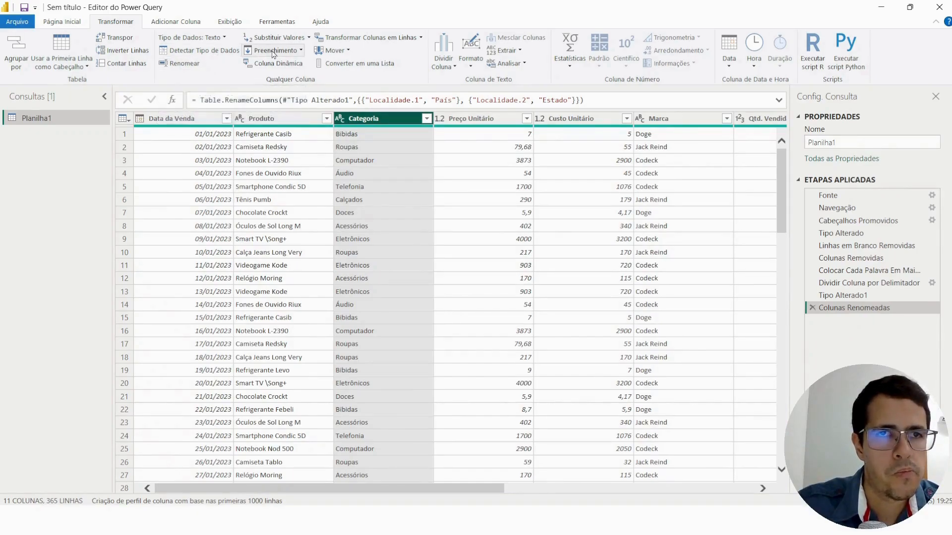
Step: Start a Substituir Valores operation on the Categoria column with "Bibidas" as the value to find
click(309, 39)
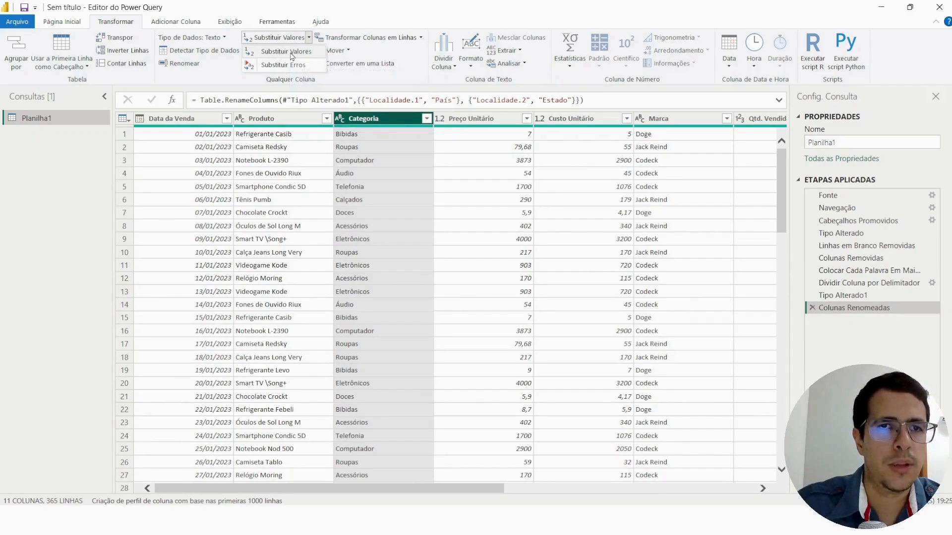
click(292, 52)
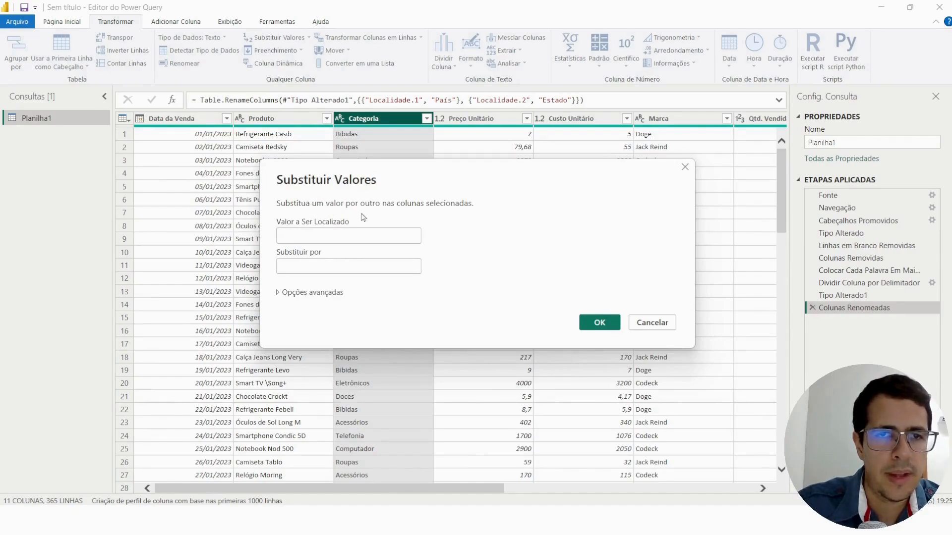
drag(446, 192, 626, 137)
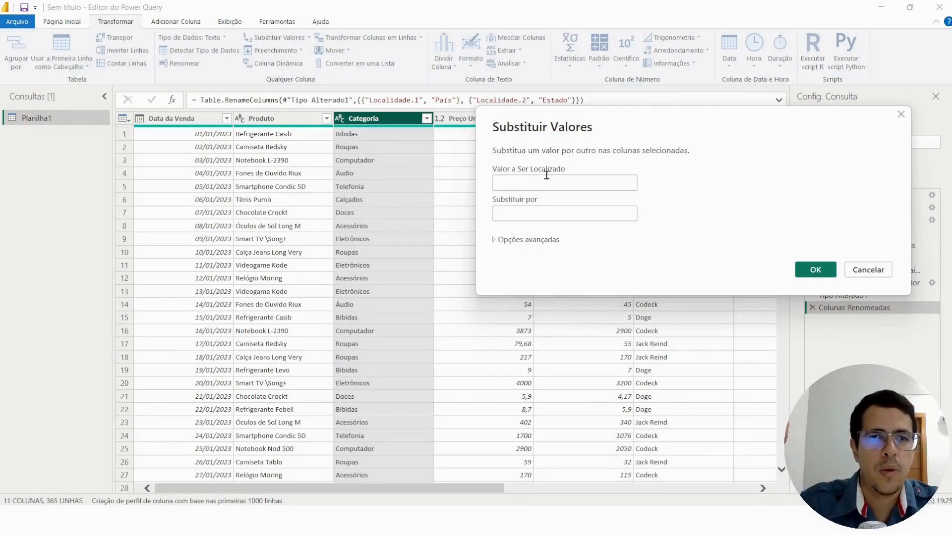
text(B)
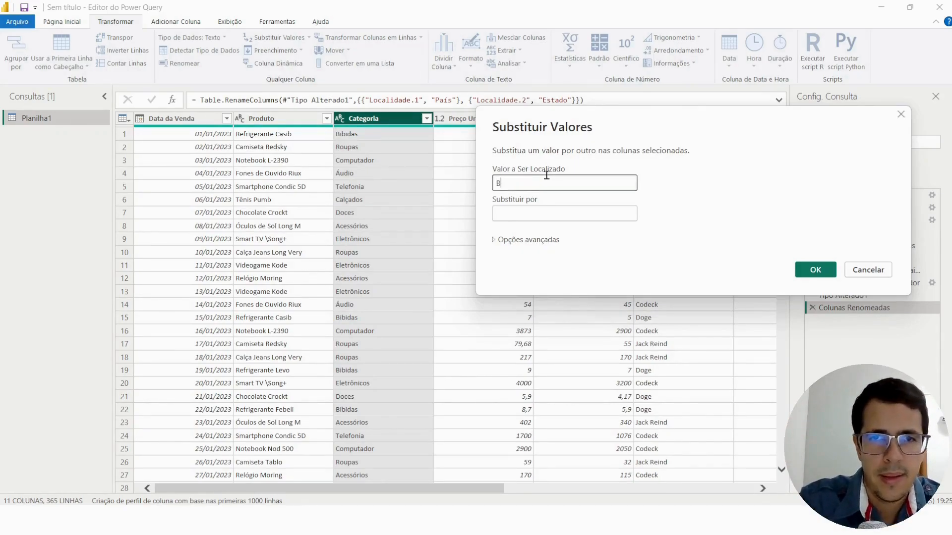
text(ibidas)
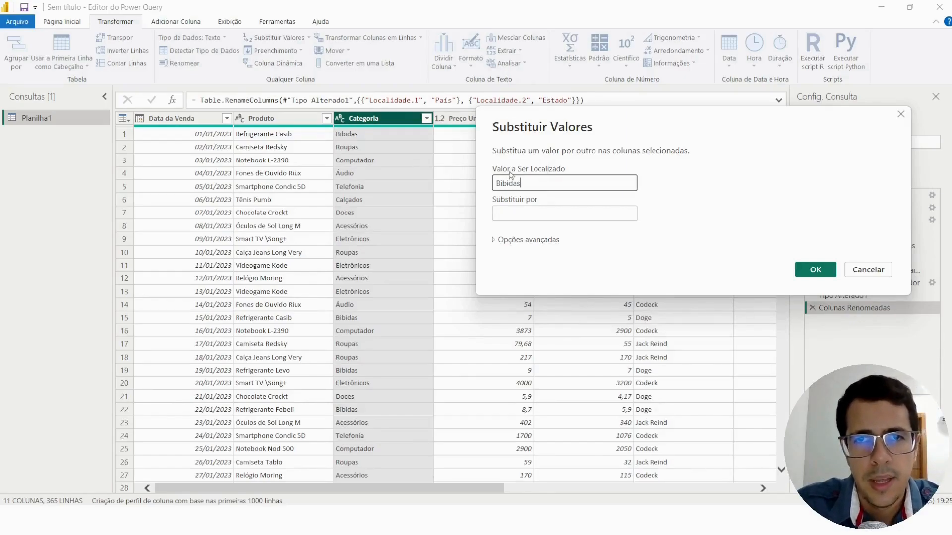
mouse_move(523, 185)
mouse_down()
mouse_move(496, 191)
mouse_move(563, 194)
mouse_up()
click(526, 188)
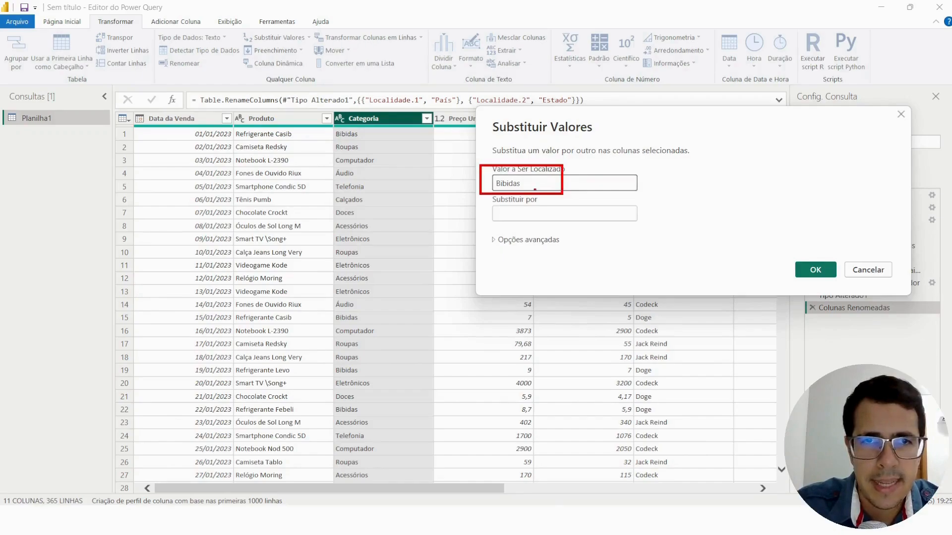
drag(318, 115, 378, 143)
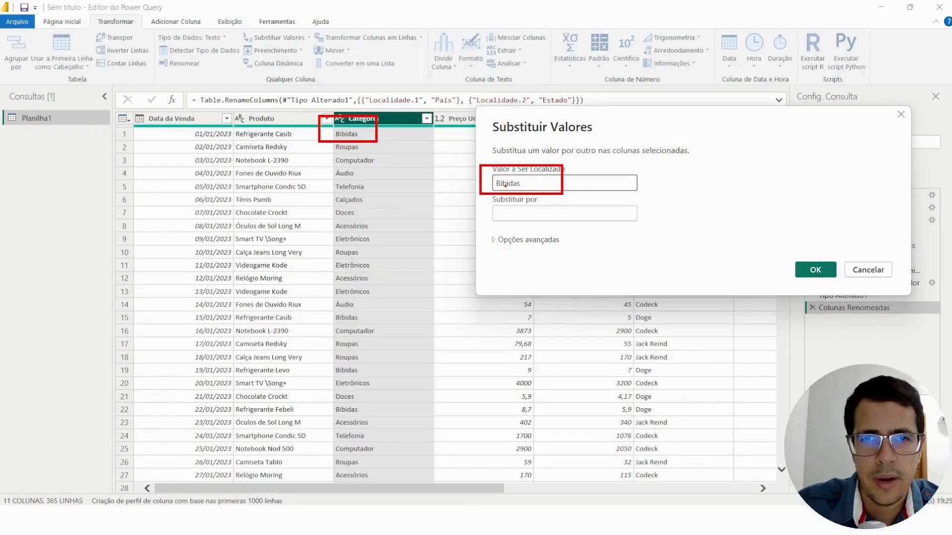
drag(490, 176, 503, 191)
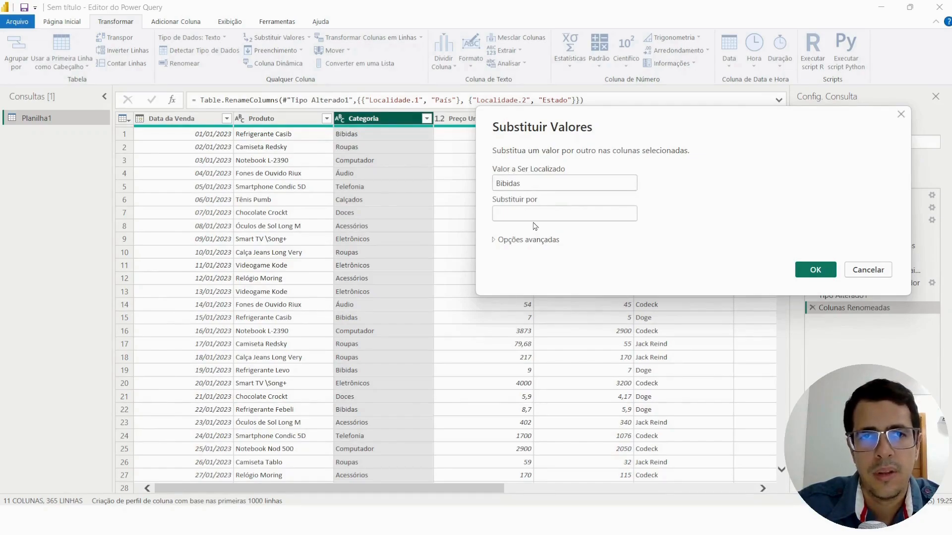
drag(526, 183, 494, 192)
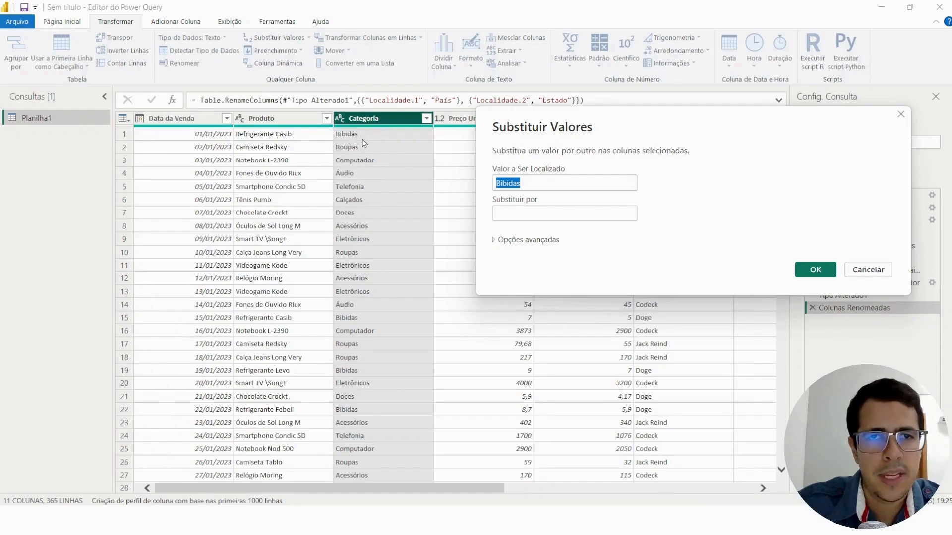
Step: Set the replacement value to "Bebidas" and apply the substitution to the Categoria column
click(534, 184)
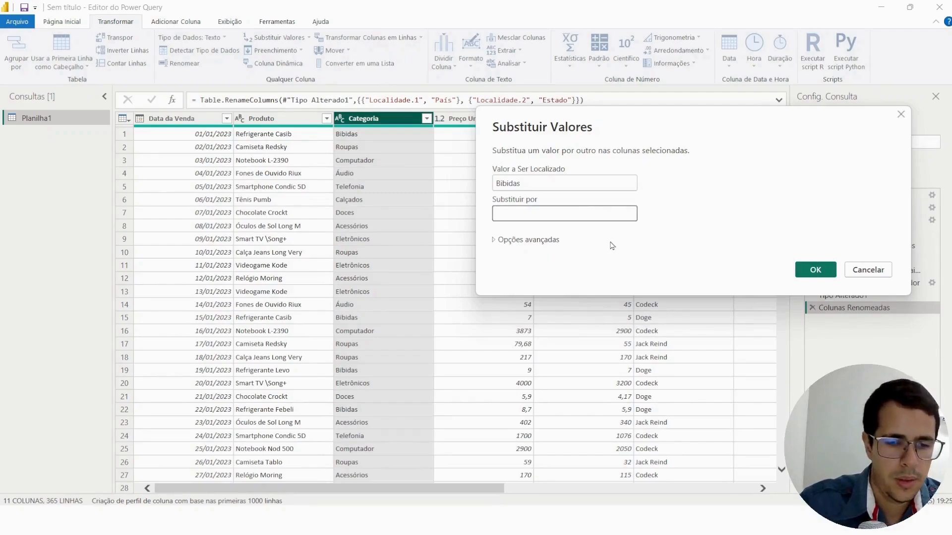
text(Bebidas)
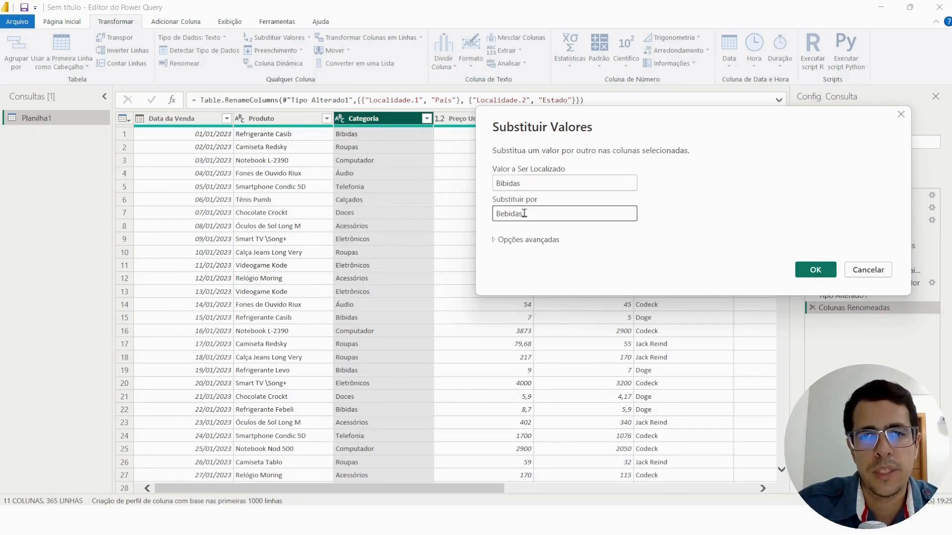
click(815, 271)
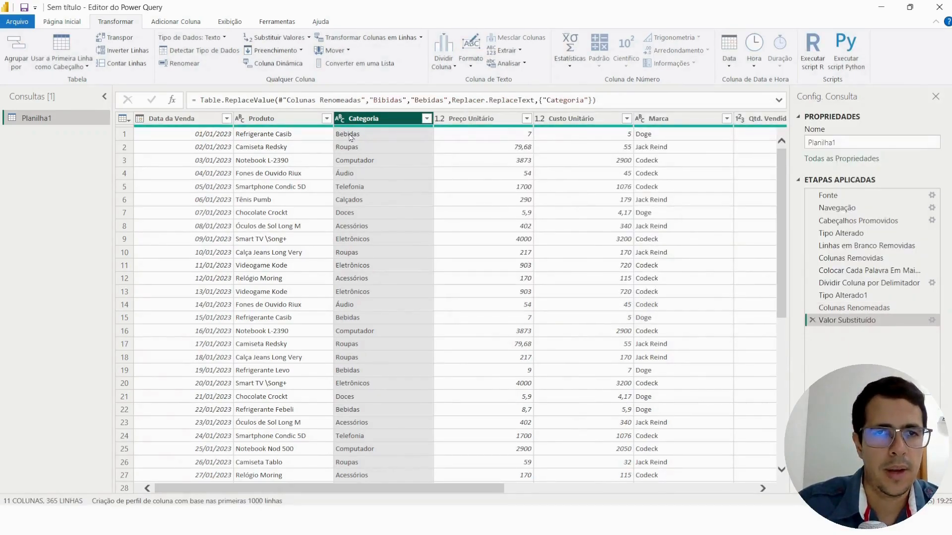
Step: Check the beverage rows throughout the Categoria column for the corrected spelling, finishing with the whole column selected
click(350, 137)
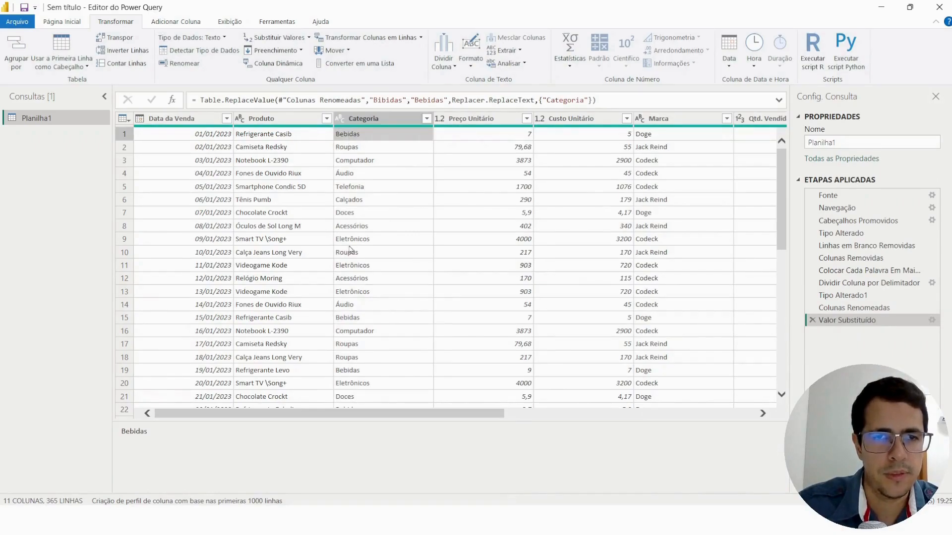
click(342, 321)
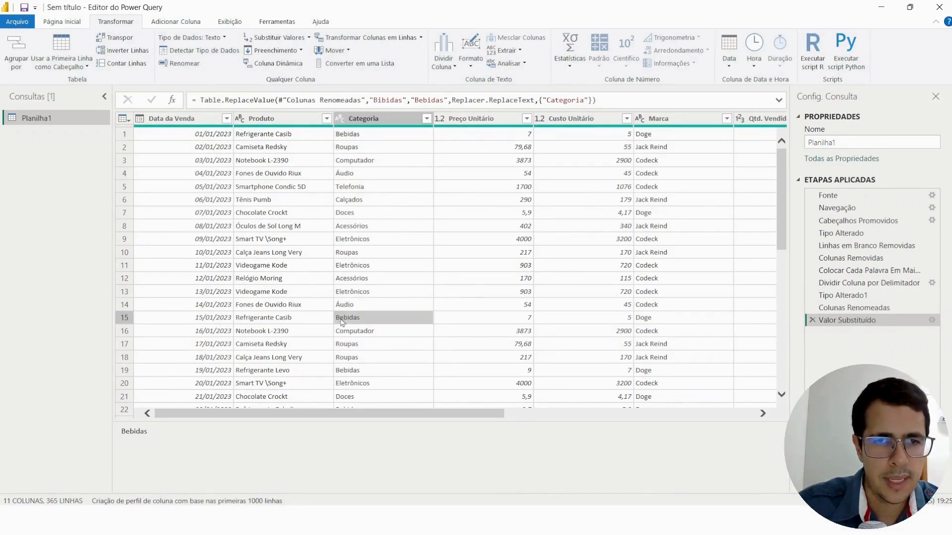
scroll(342, 321, down, 15)
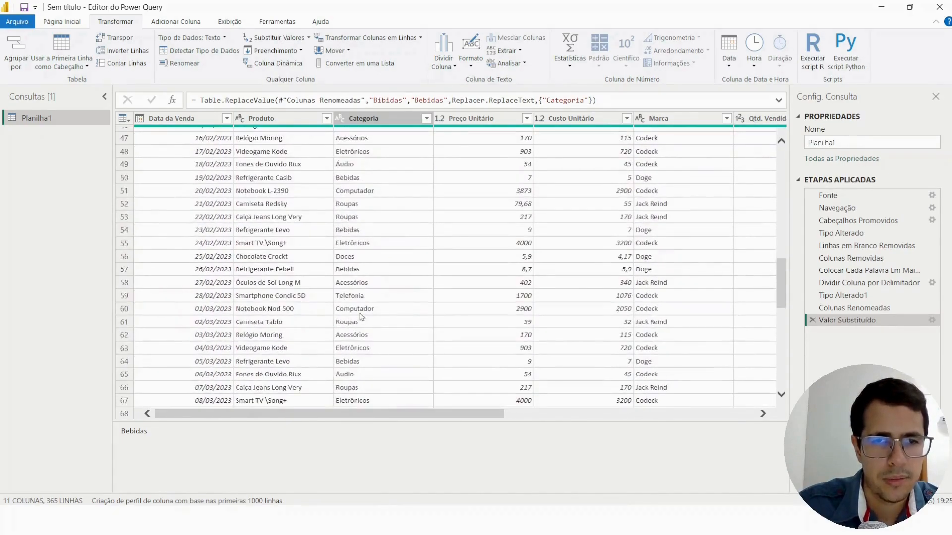
click(354, 362)
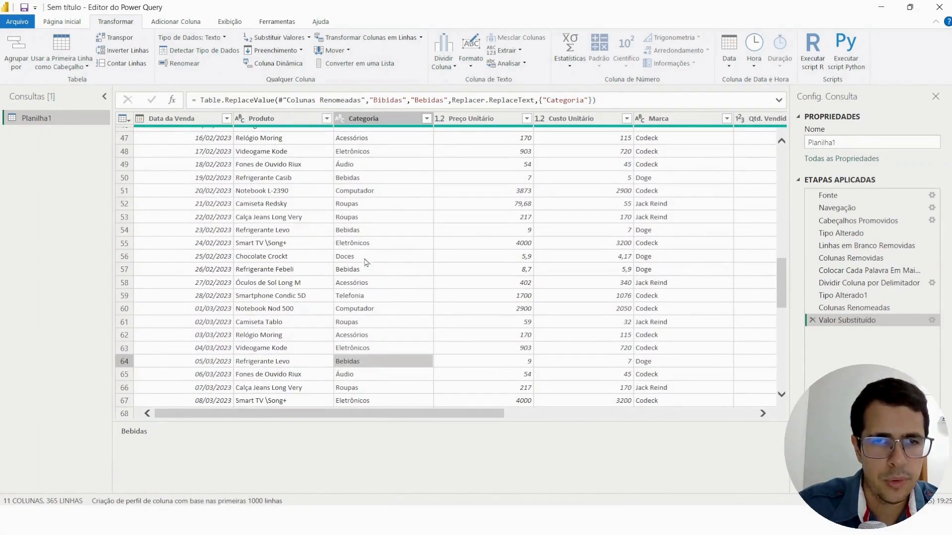
click(361, 230)
scroll(360, 163, up, 12)
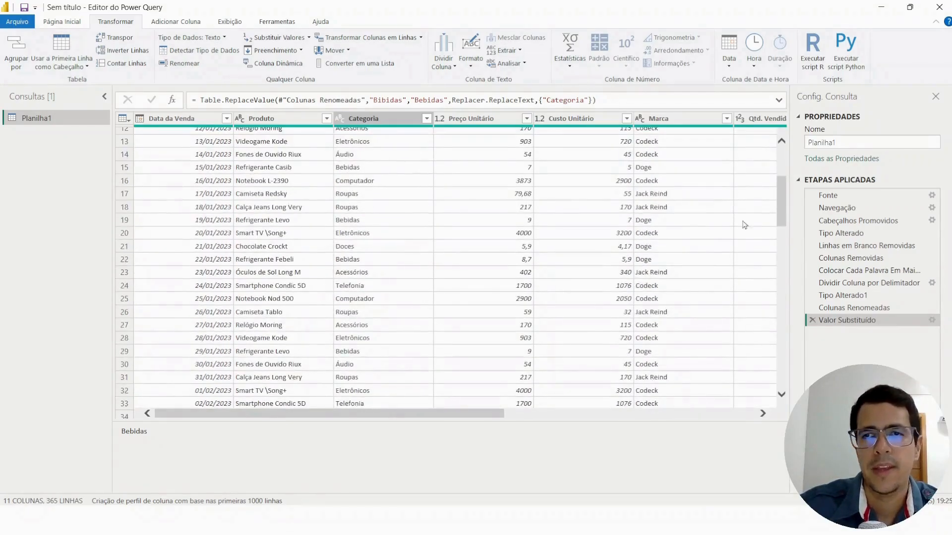
drag(782, 213, 783, 185)
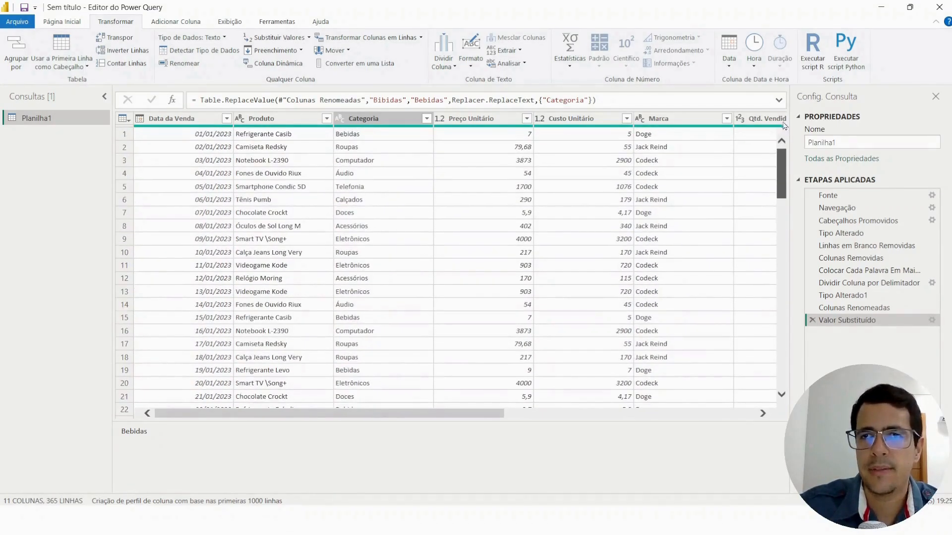
click(365, 119)
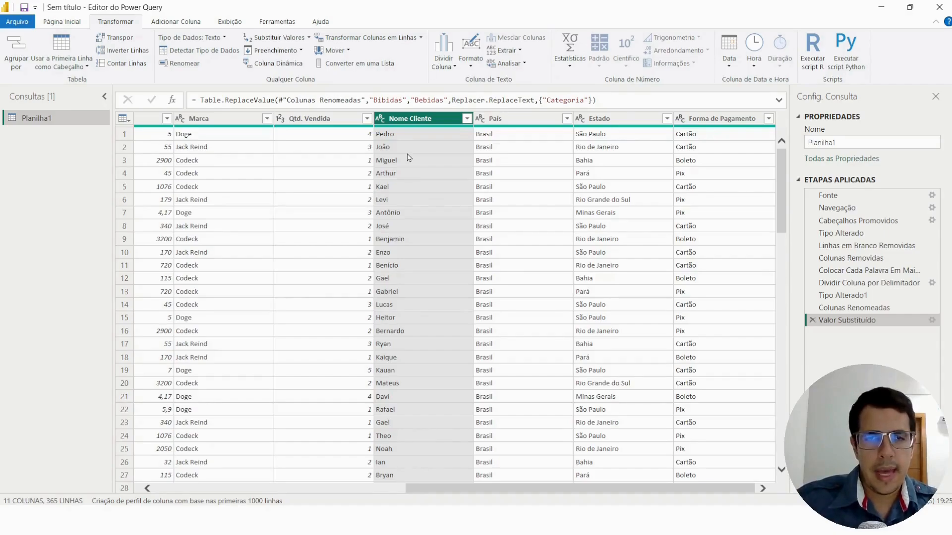
Step: Review the selectable data types for the Categoria, Produto and Data da Venda columns
click(330, 120)
click(395, 123)
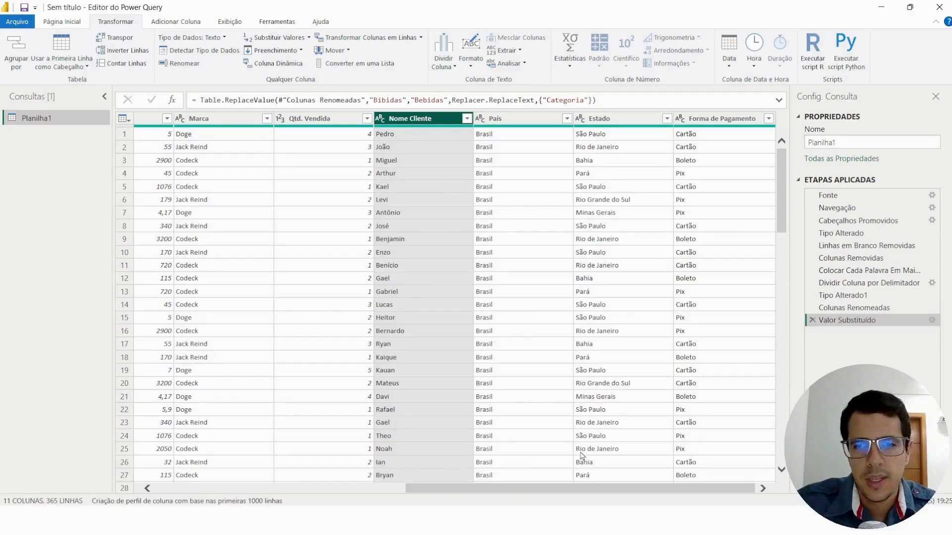
drag(624, 489, 294, 440)
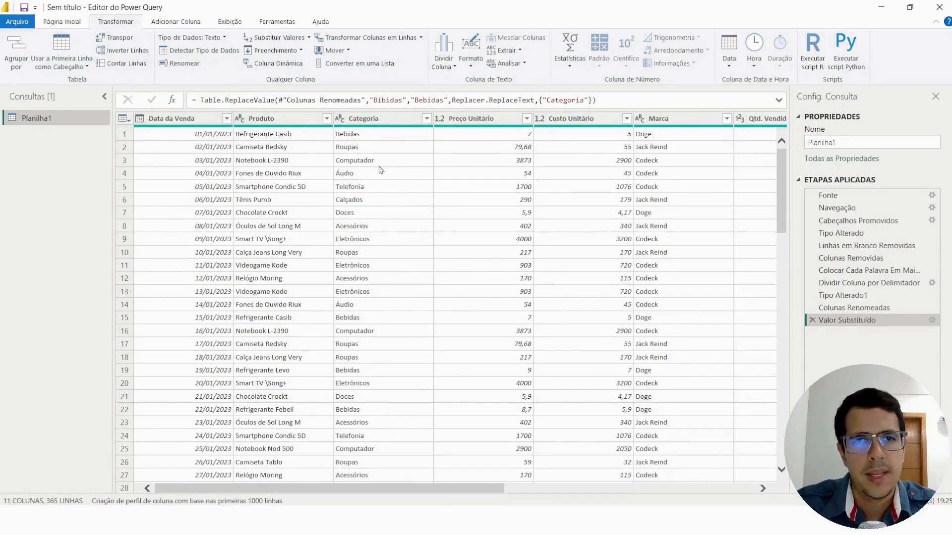
click(341, 123)
click(340, 121)
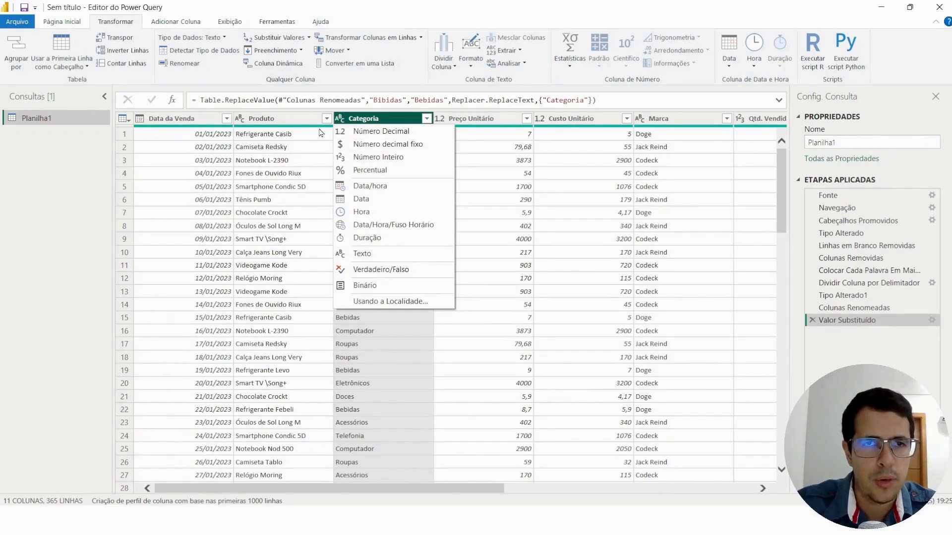
click(243, 121)
click(243, 122)
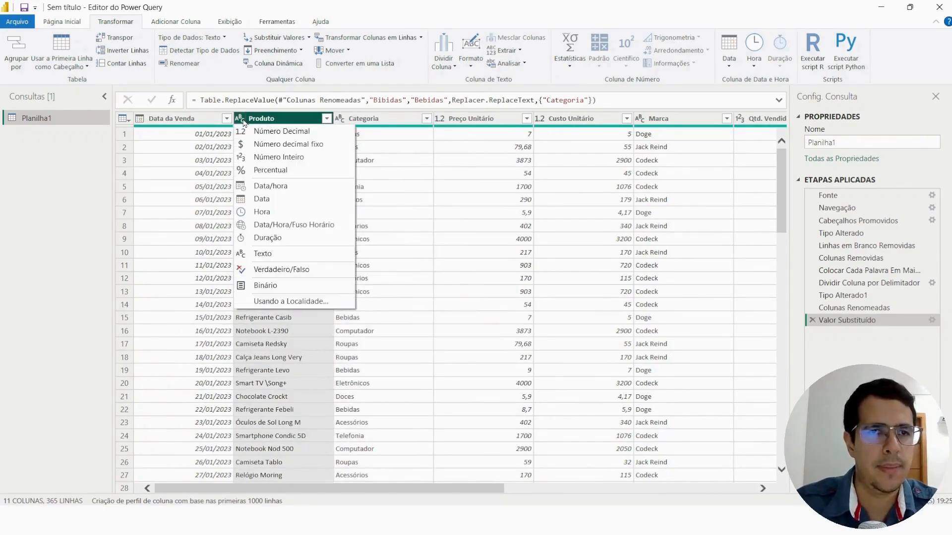
click(140, 120)
click(140, 121)
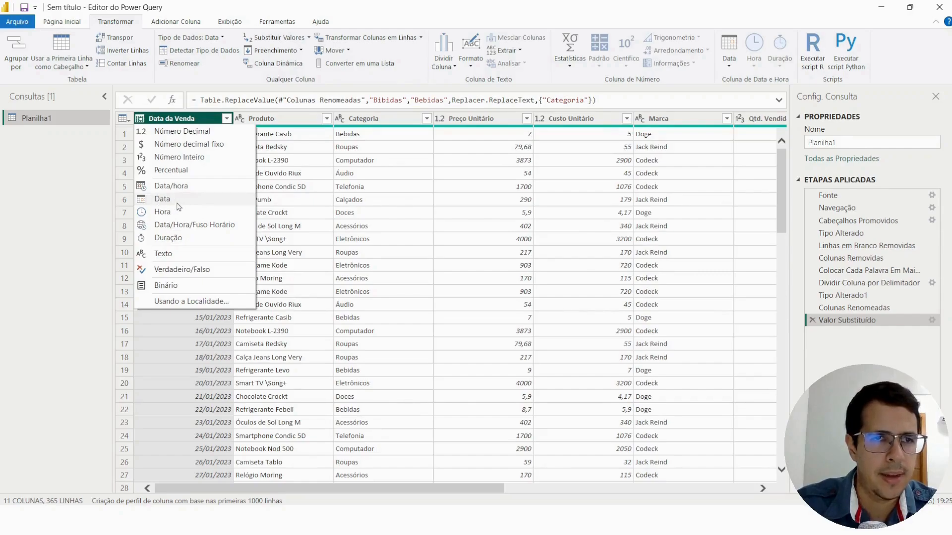
Step: Compare the Preço Unitário and Custo Unitário columns, including the data type options for Preço Unitário
click(380, 120)
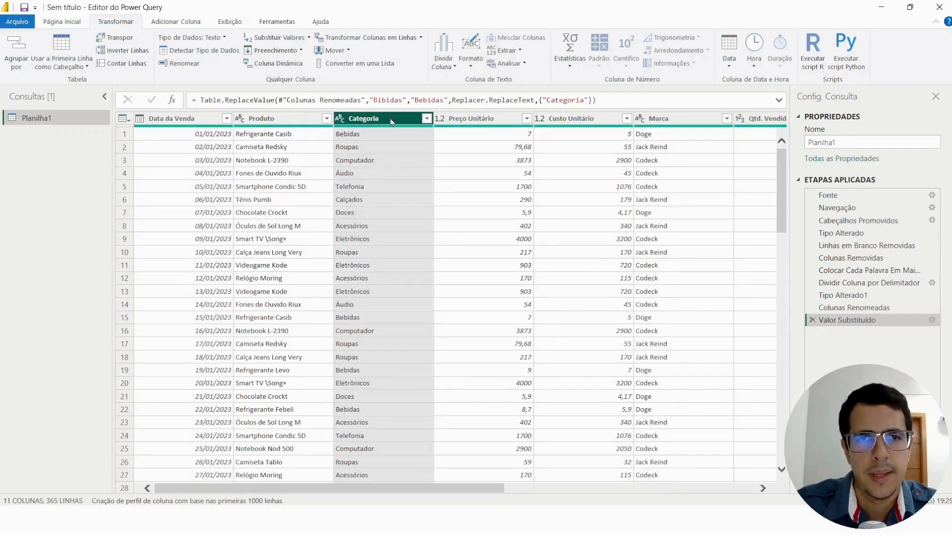
click(487, 119)
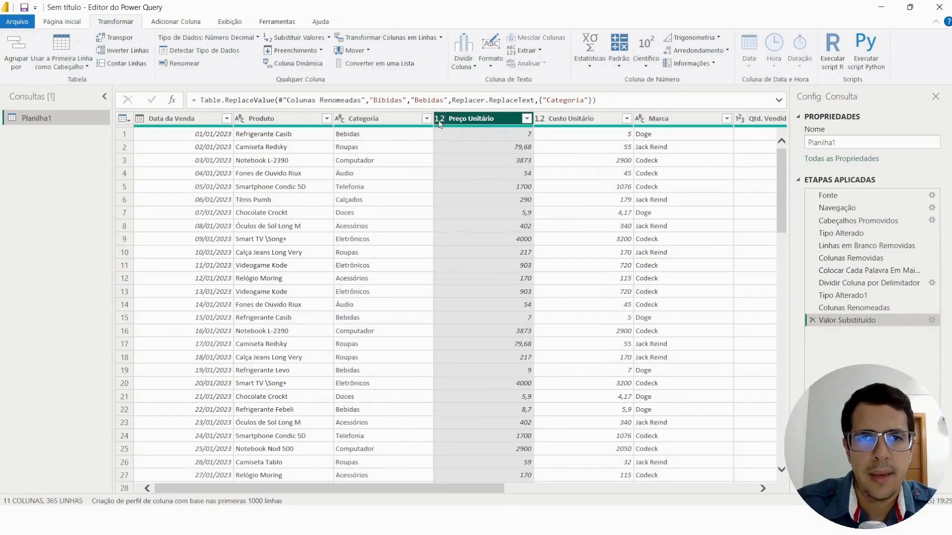
click(439, 119)
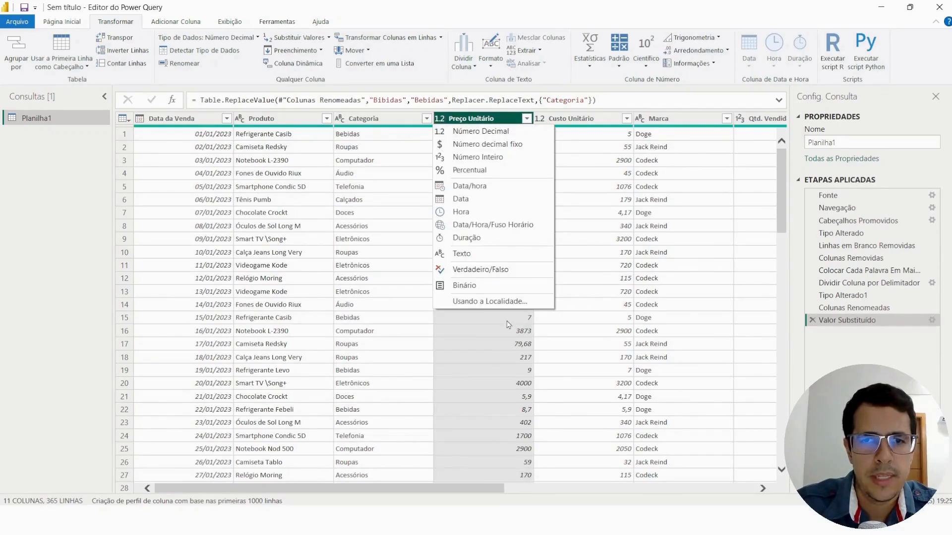
click(517, 345)
click(579, 123)
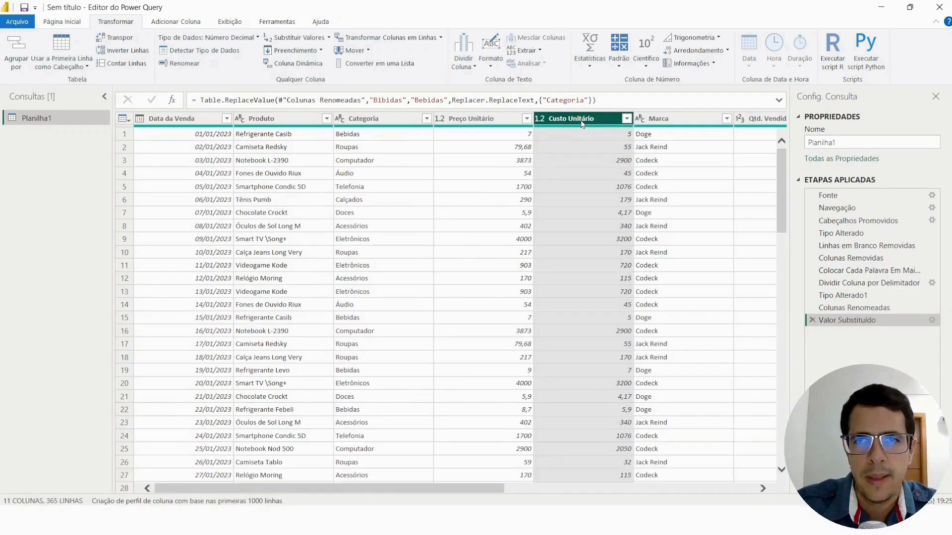
click(477, 120)
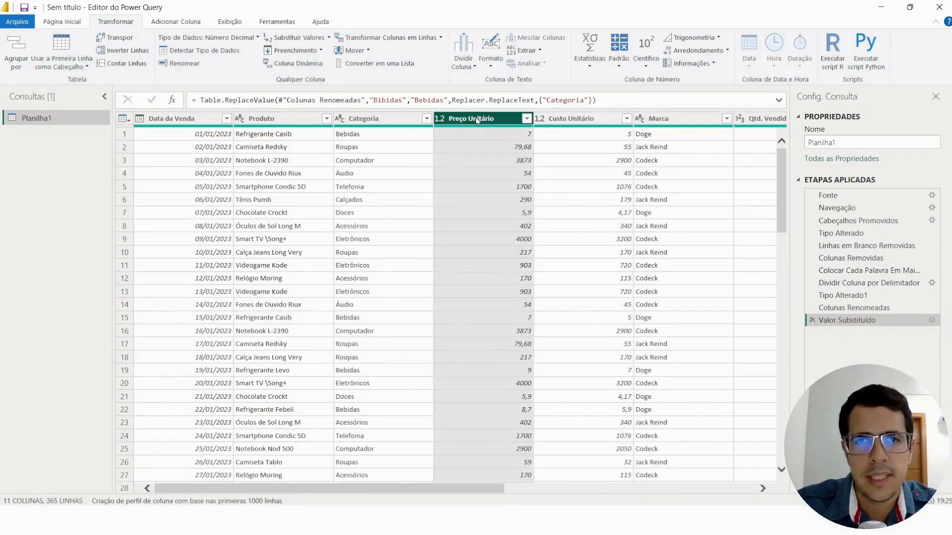
click(576, 123)
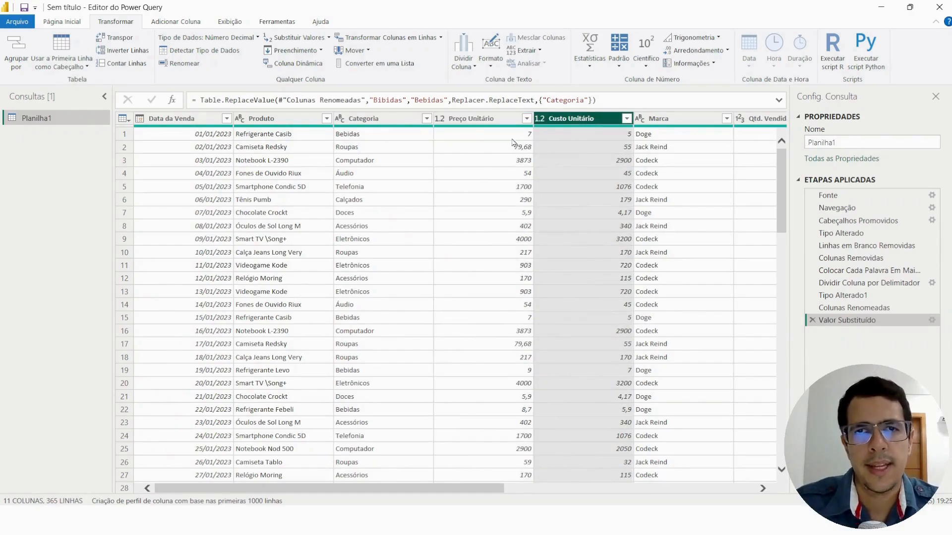
click(497, 124)
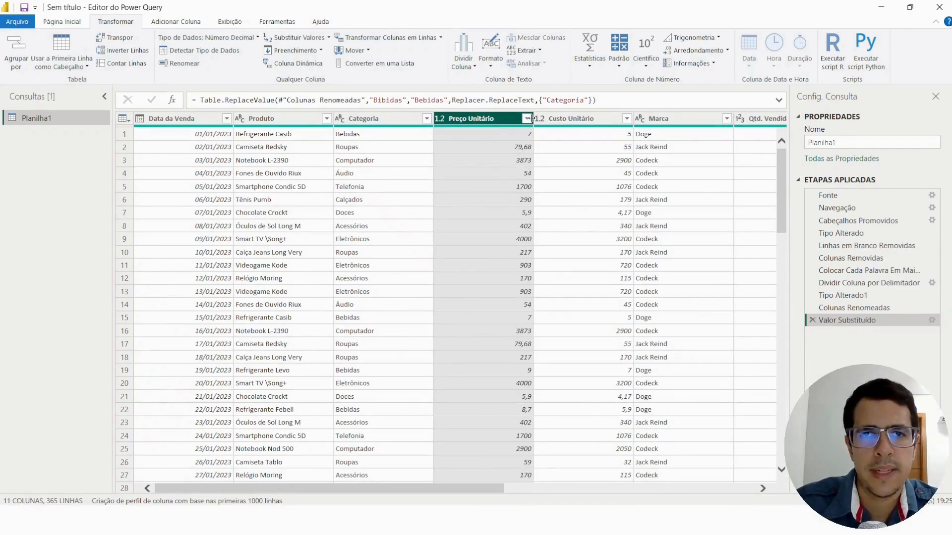
Step: Change the data type of the Preço Unitário and Custo Unitário columns to Número decimal fixo
click(440, 119)
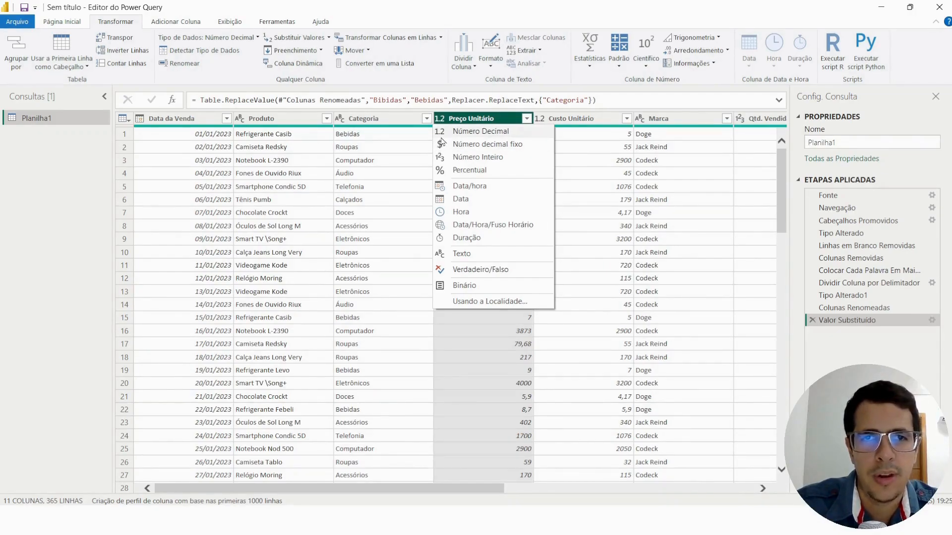
click(470, 146)
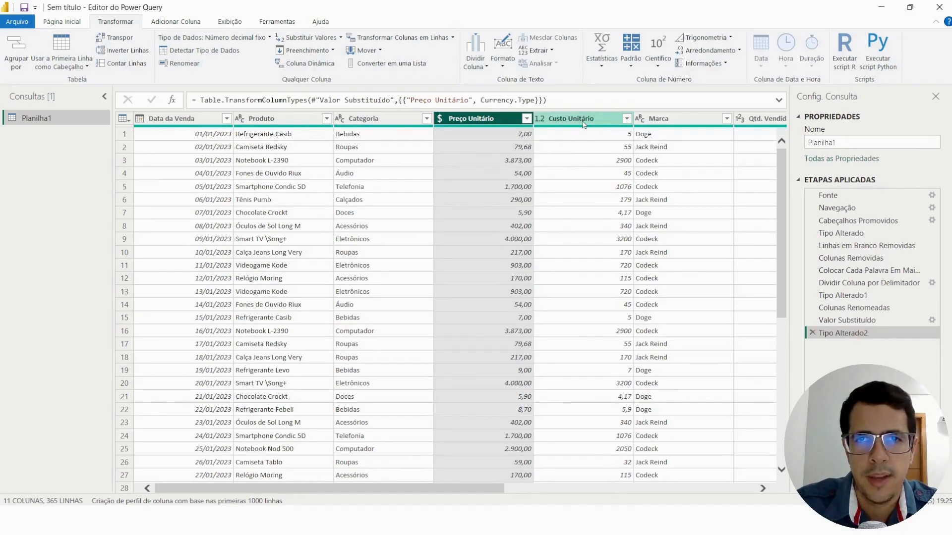
click(539, 118)
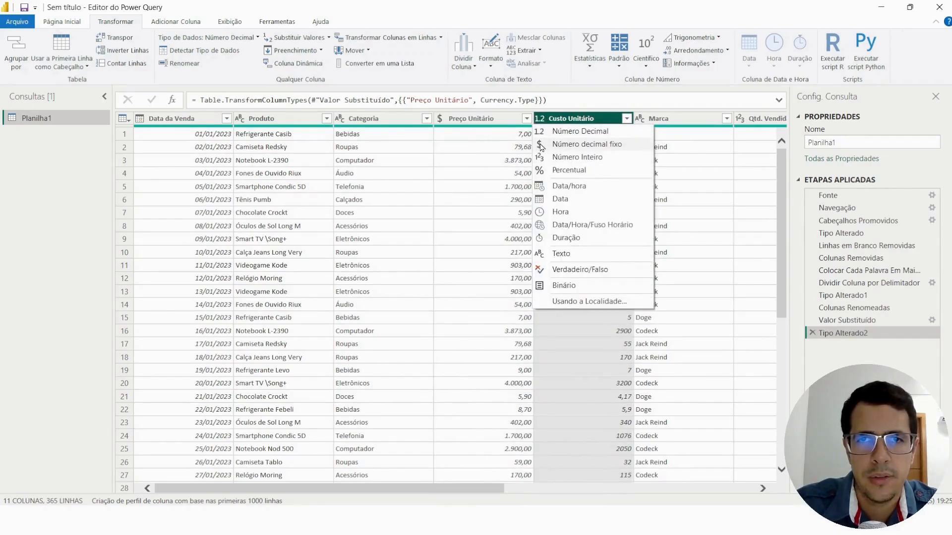
click(580, 145)
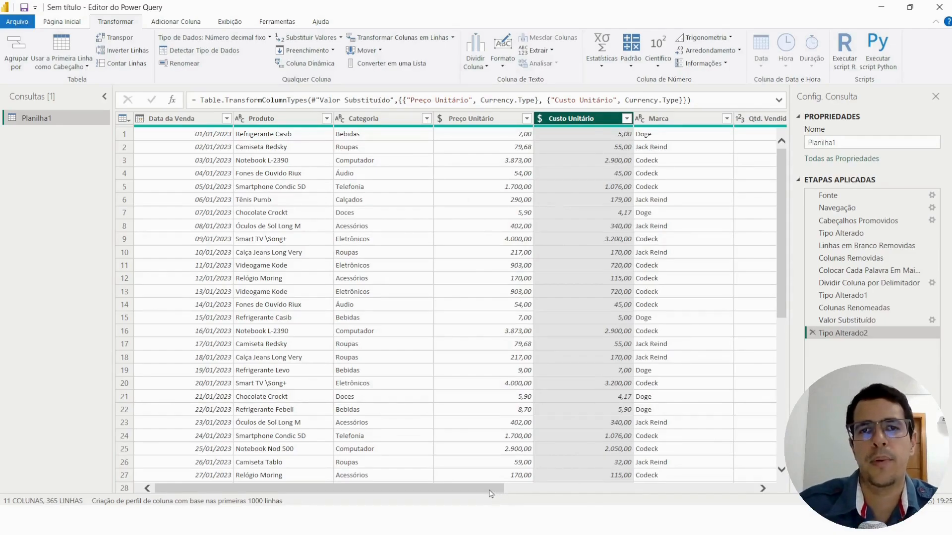
Step: Examine the data type options for Marca and Qtd. Vendida, and the types of the remaining columns through Forma de Pagamento
drag(490, 494, 684, 483)
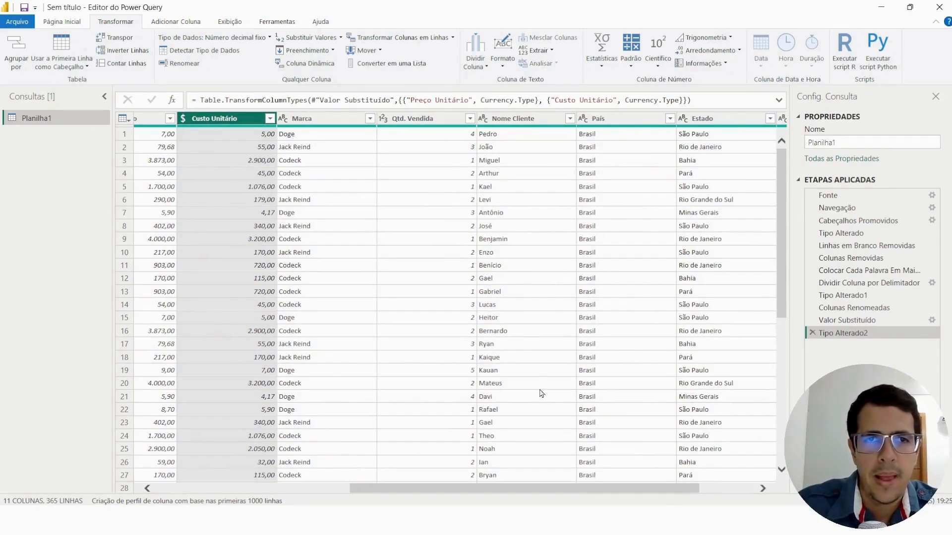
click(283, 119)
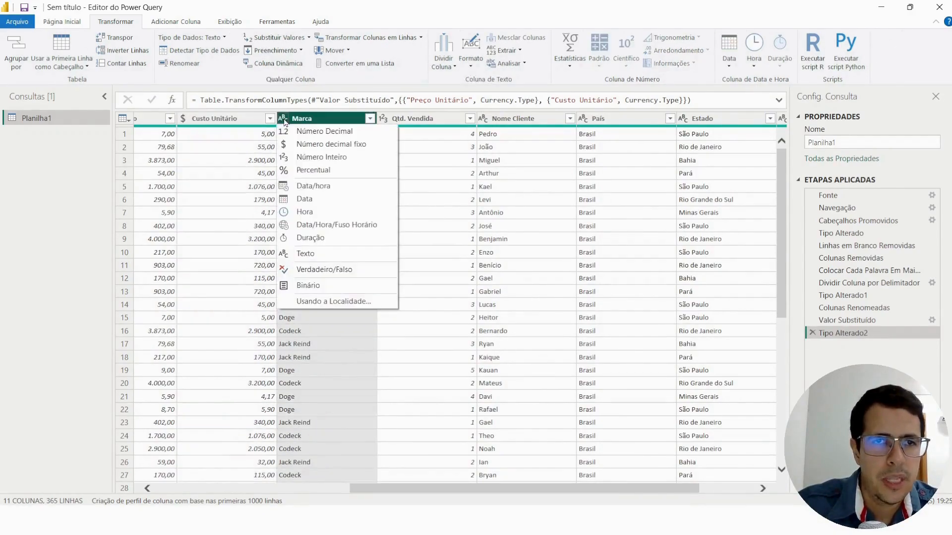
click(383, 119)
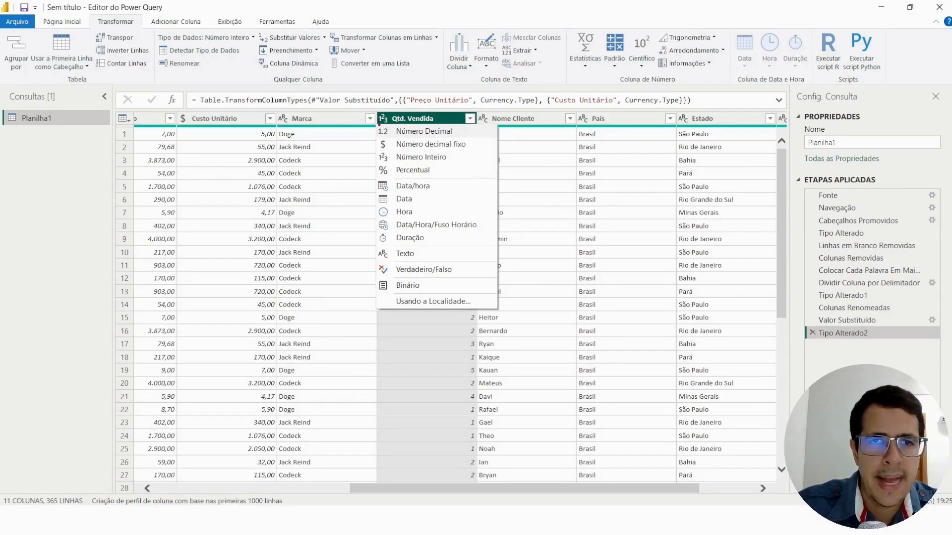
mouse_move(371, 120)
mouse_down()
mouse_move(450, 140)
mouse_move(500, 137)
mouse_up()
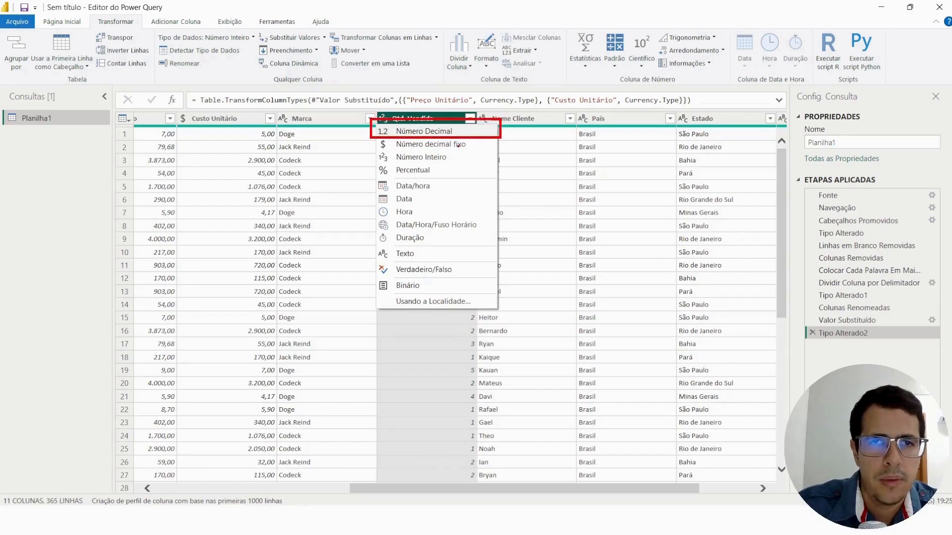
drag(368, 134, 515, 149)
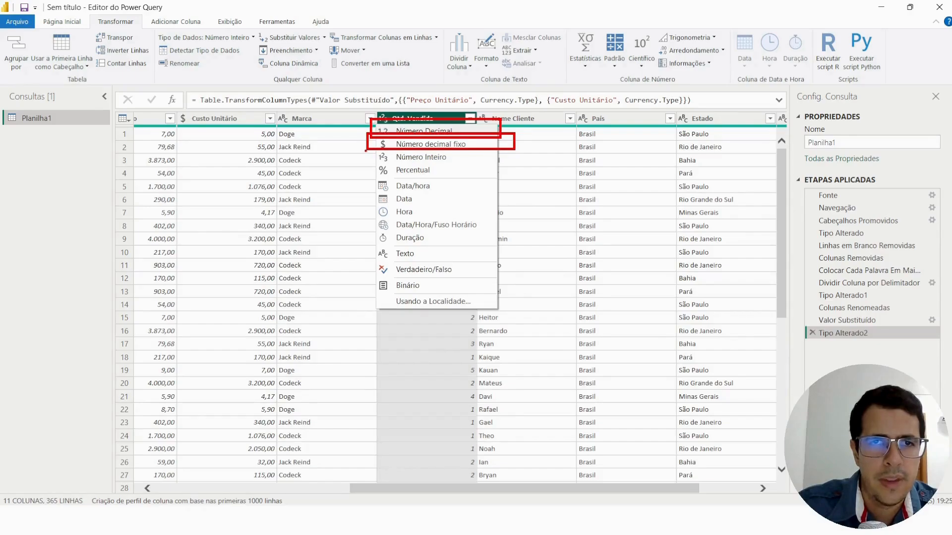
mouse_move(368, 149)
mouse_down()
mouse_move(404, 163)
mouse_move(514, 164)
mouse_up()
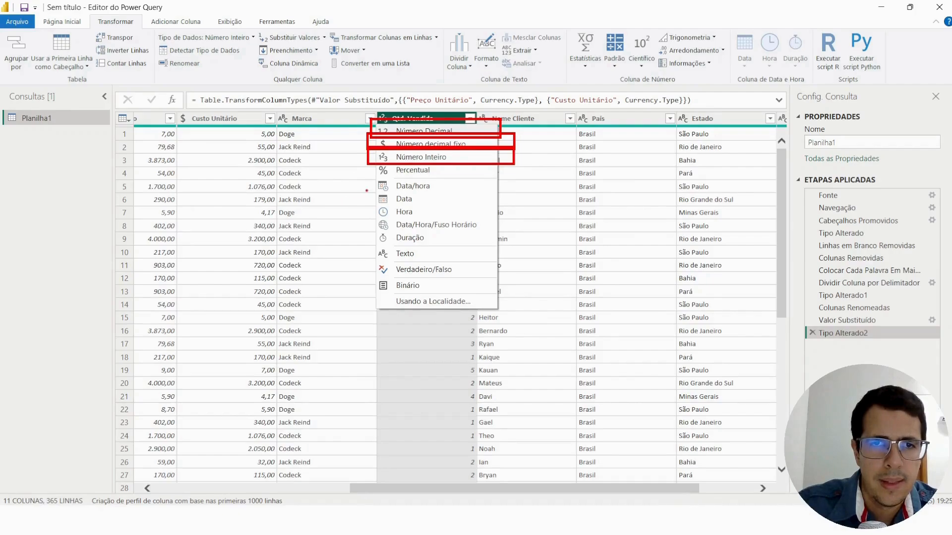
mouse_move(363, 188)
mouse_down()
mouse_move(439, 216)
mouse_move(514, 206)
mouse_up()
drag(366, 239, 506, 265)
key(Escape)
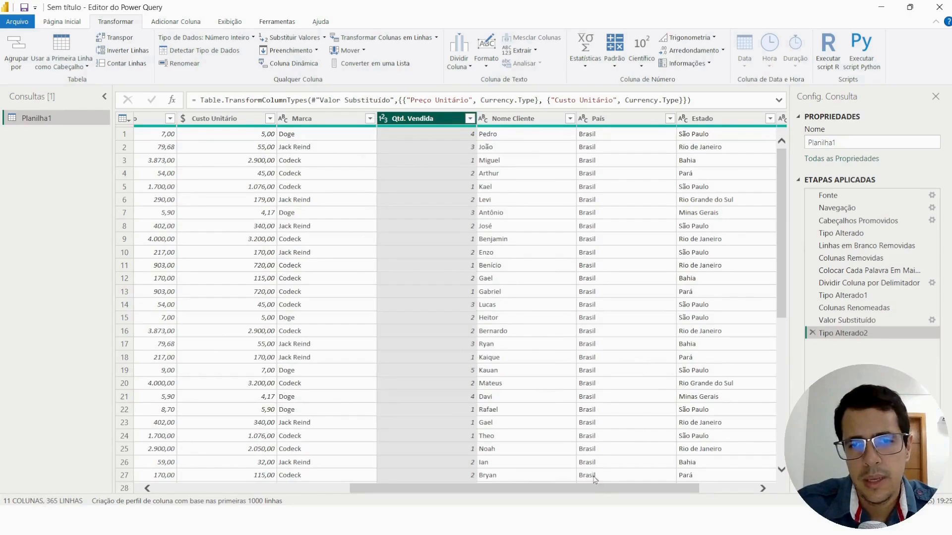
drag(646, 492, 701, 492)
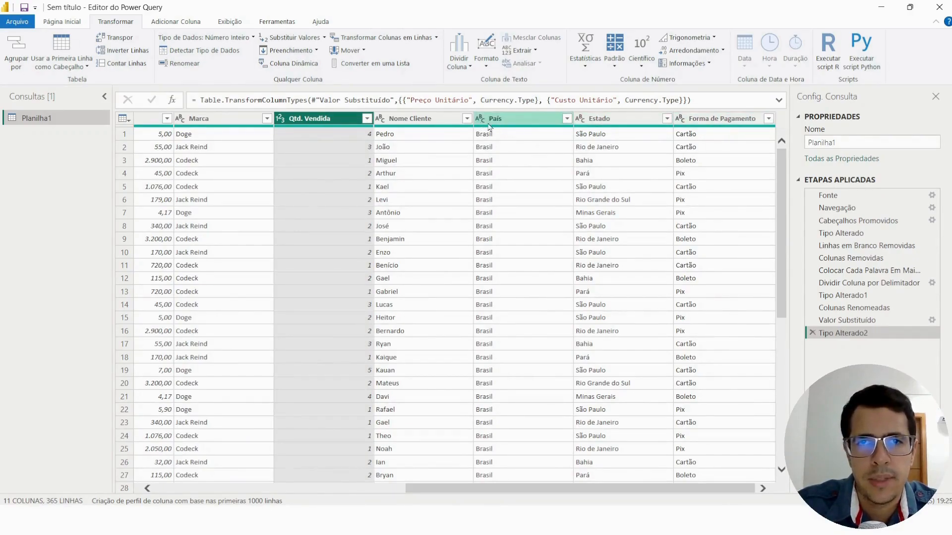
drag(606, 488, 649, 427)
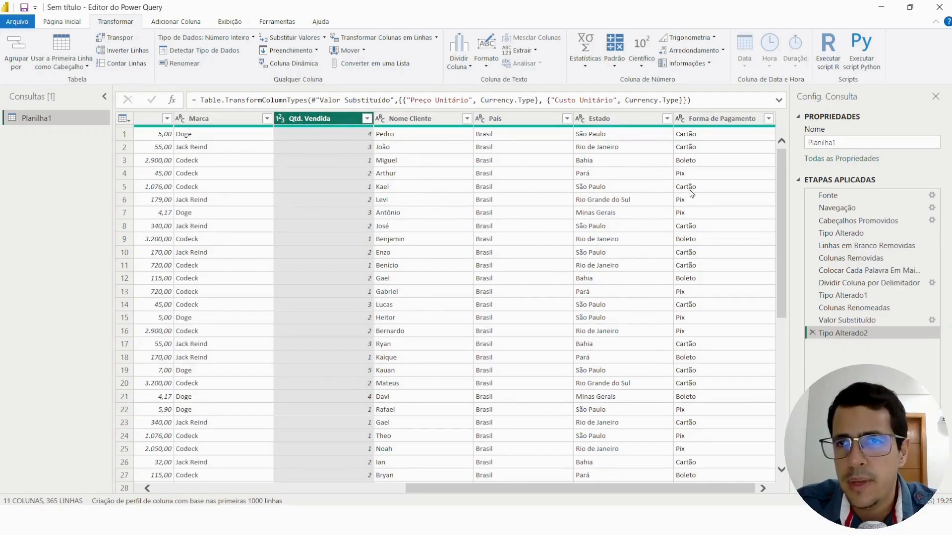
Step: Rename the query Planilha1 as "Vendas23"
double_click(808, 141)
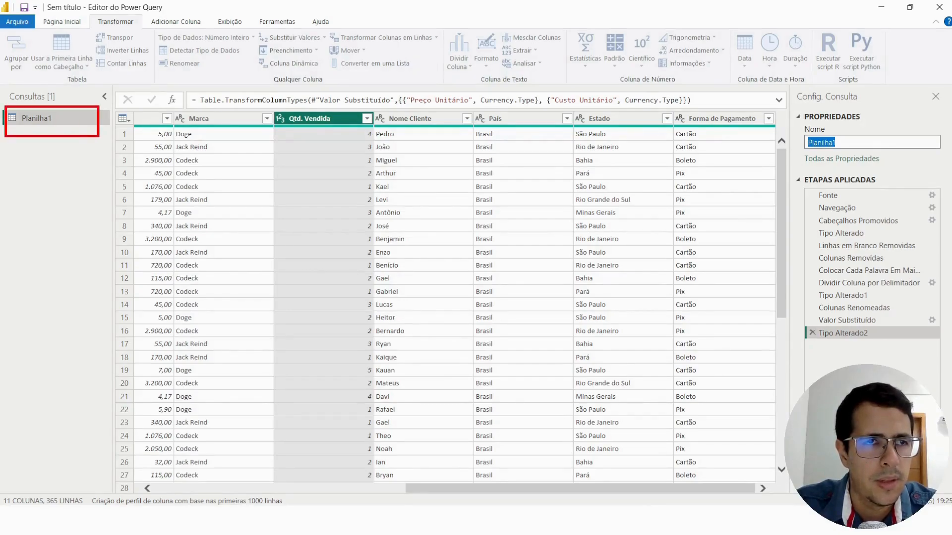
key(Escape)
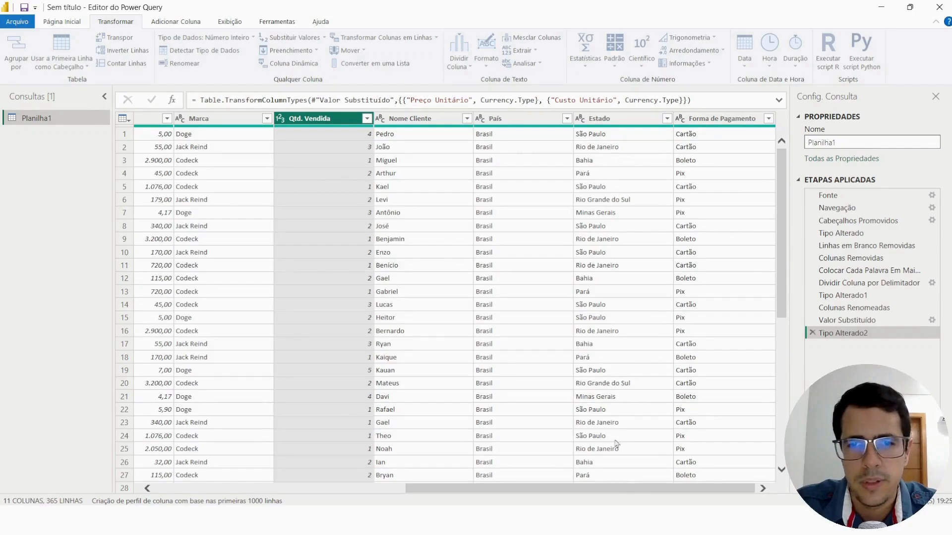
drag(422, 489, 706, 446)
drag(849, 143, 799, 146)
key(BackSpace)
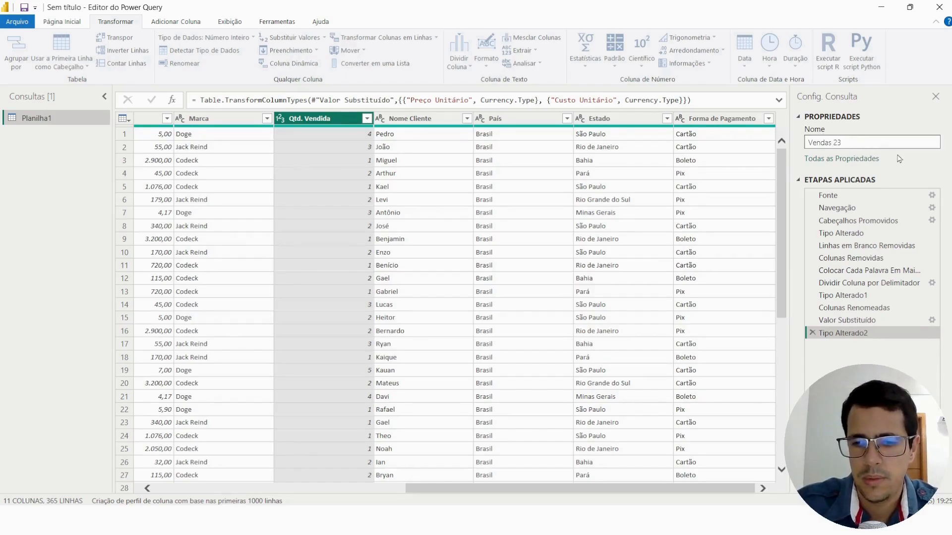
key(BackSpace)
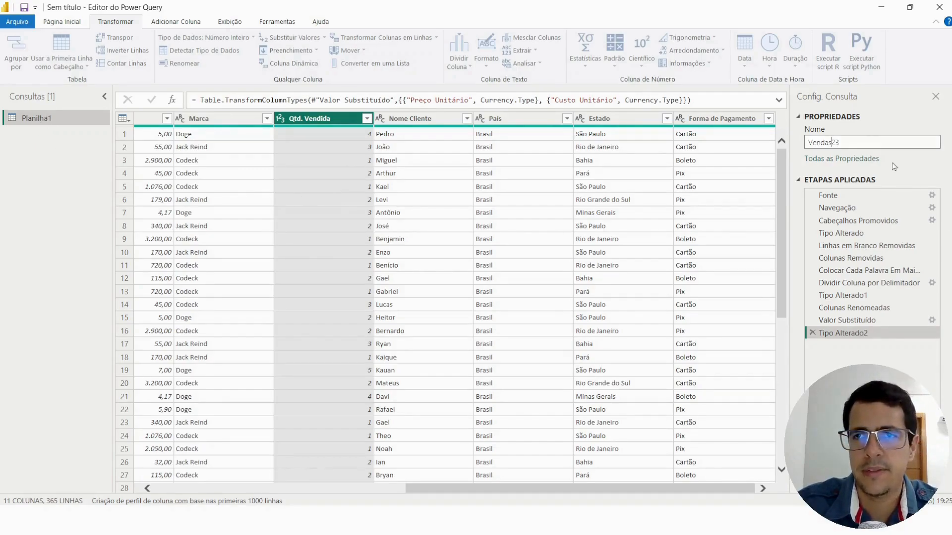
key(Return)
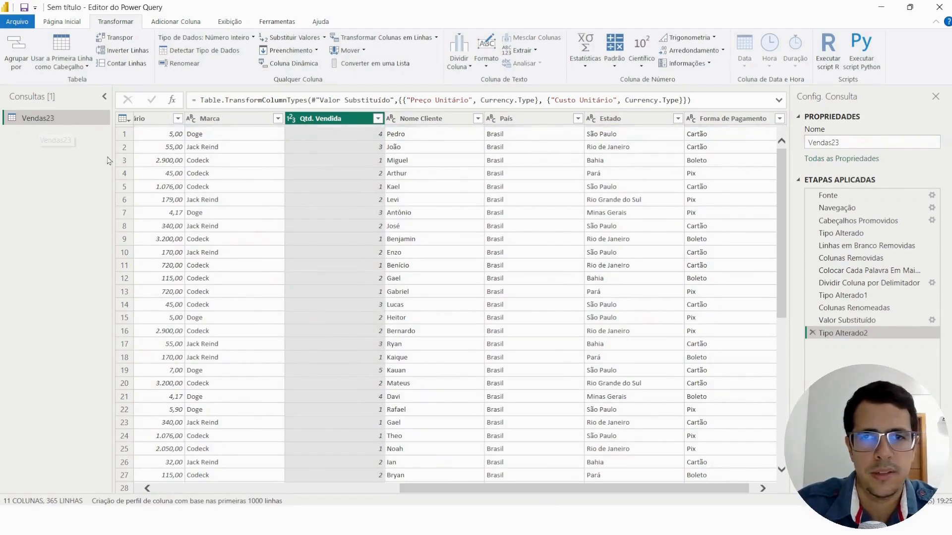
mouse_move(557, 491)
mouse_down()
mouse_move(479, 493)
mouse_move(564, 493)
mouse_up()
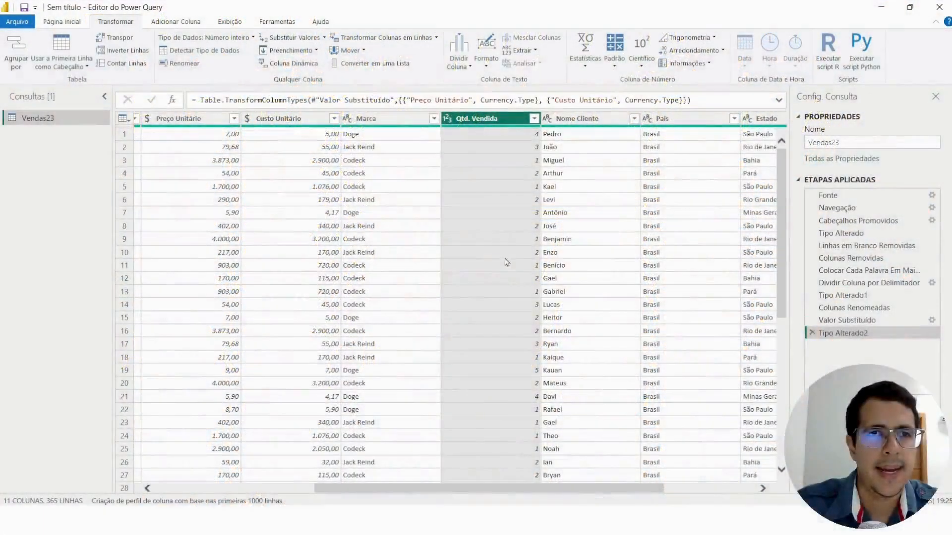
click(189, 18)
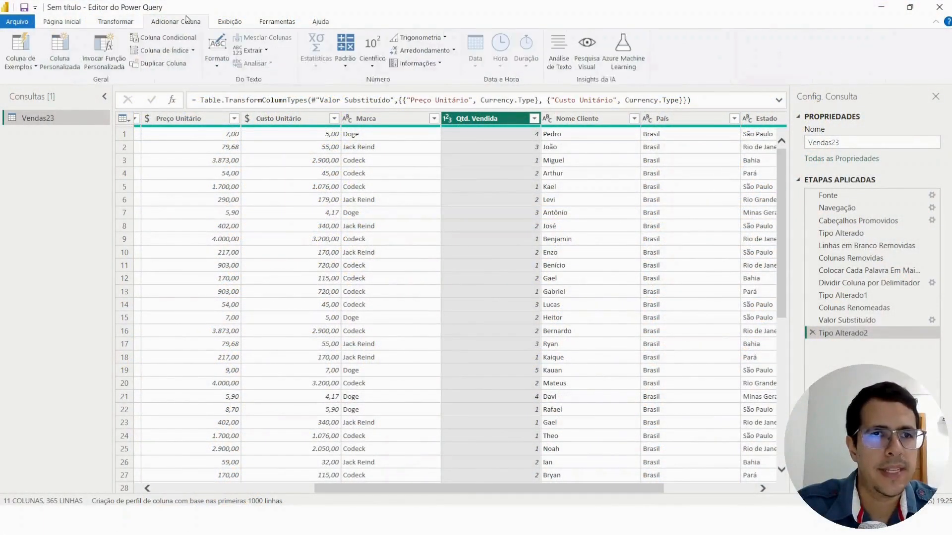
click(121, 23)
drag(630, 490, 726, 504)
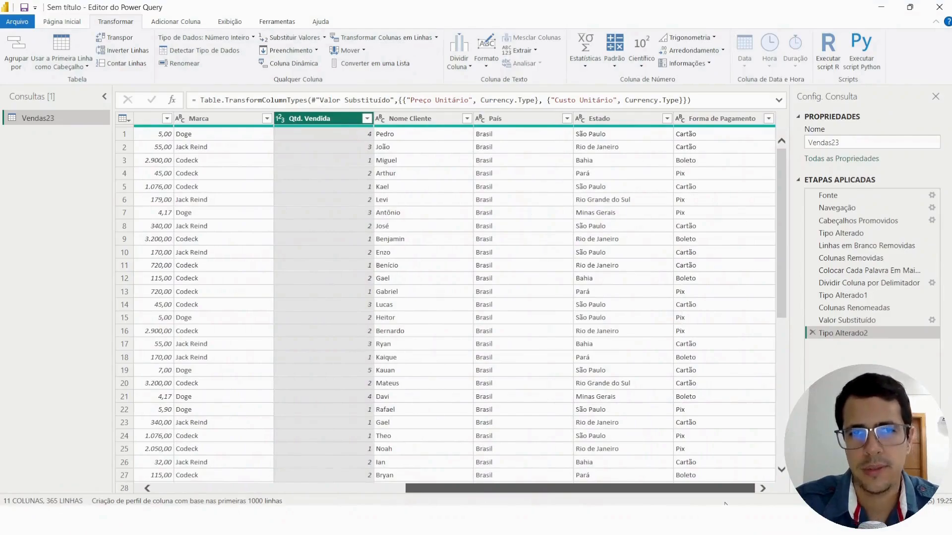
drag(724, 504, 693, 500)
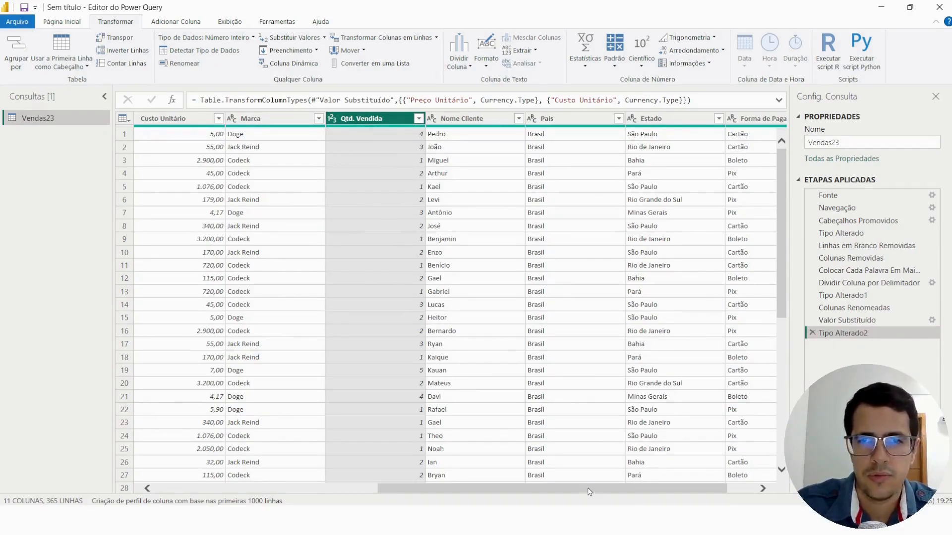
drag(598, 489, 428, 490)
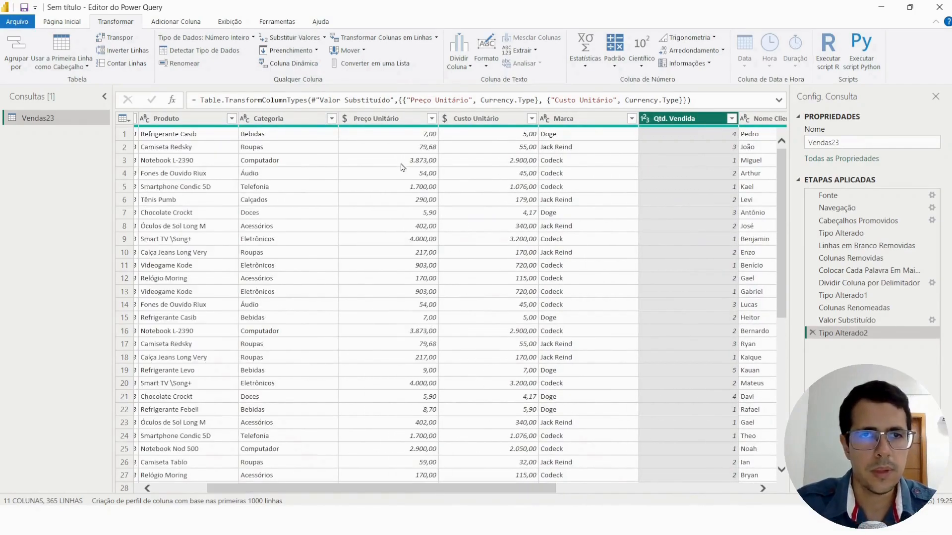
Step: Compare the Preço Unitário and Qtd. Vendida columns as the two factors for calculating the sale amount
click(385, 122)
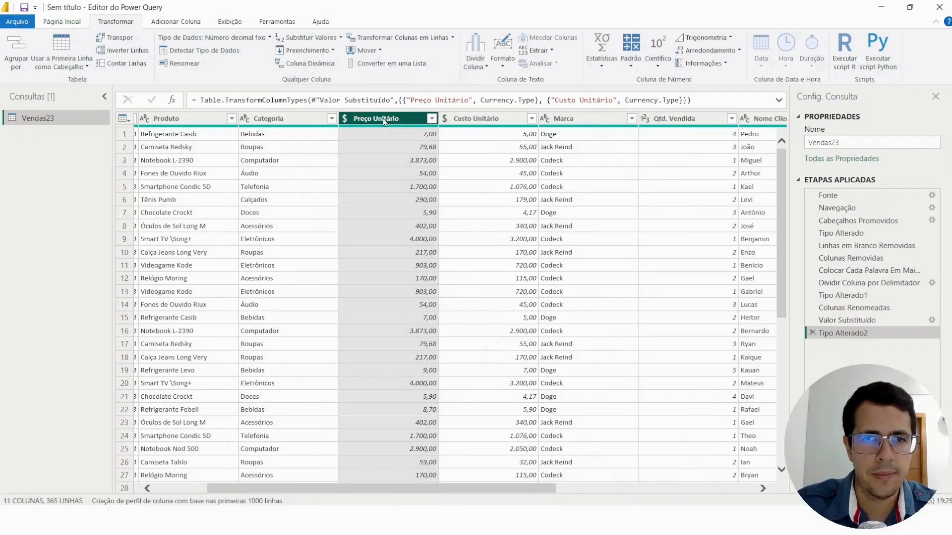
click(692, 123)
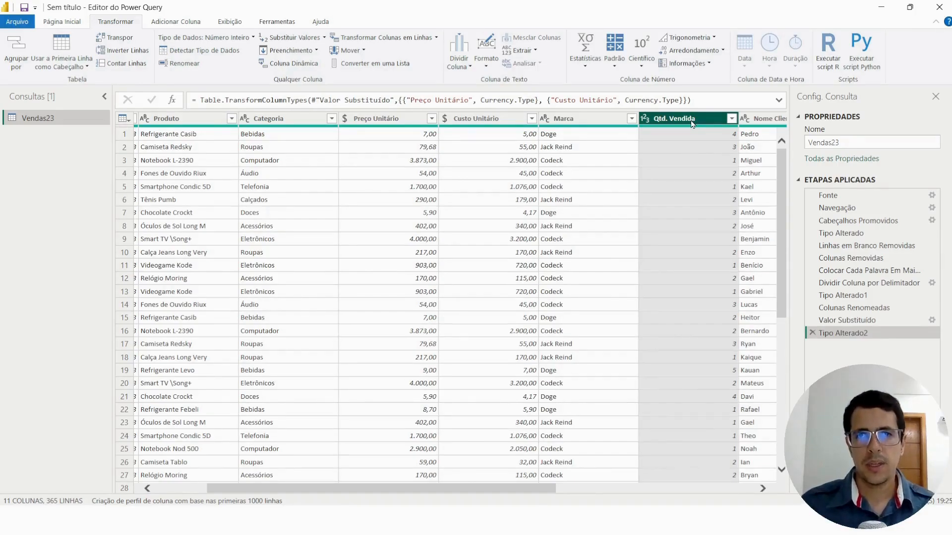
click(396, 122)
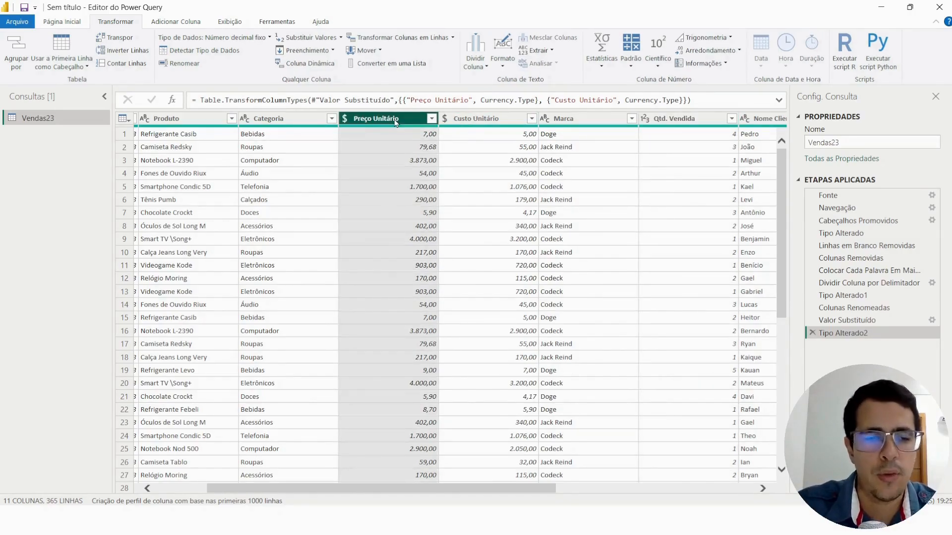
ctrl+click(662, 122)
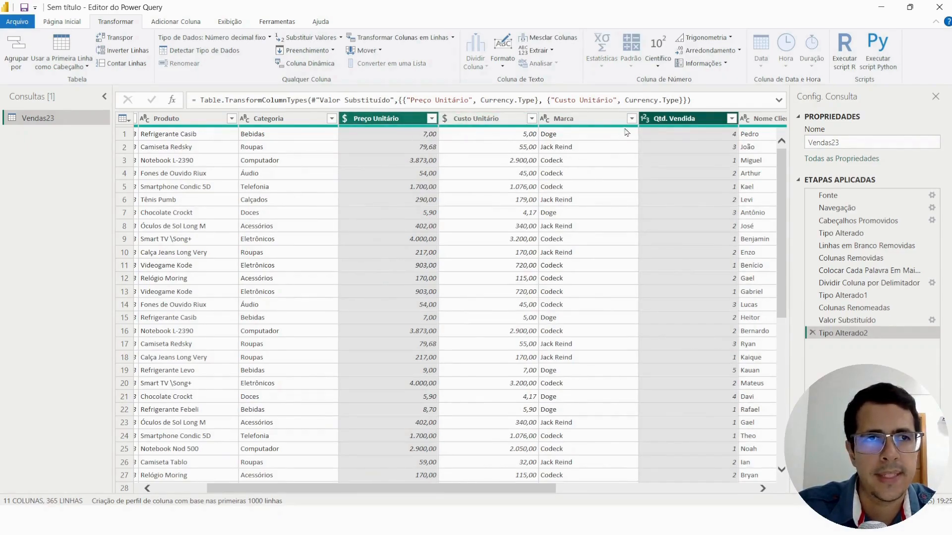
click(675, 119)
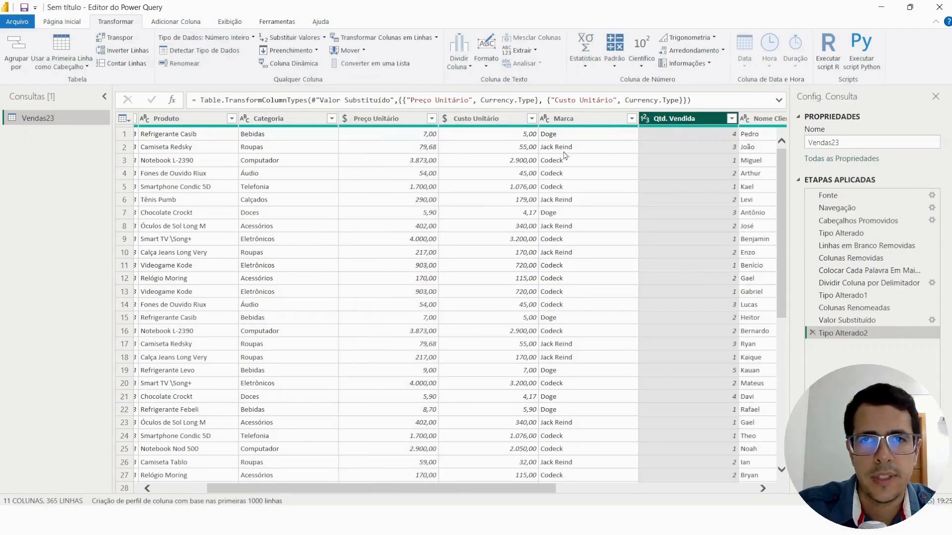
click(389, 120)
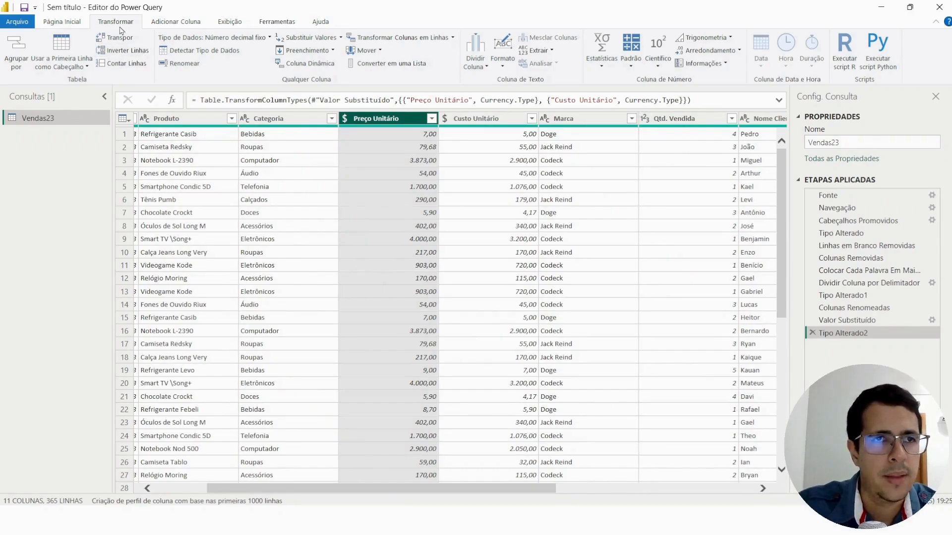
Step: Add a new column that multiplies Preço Unitário by Qtd. Vendida
click(193, 23)
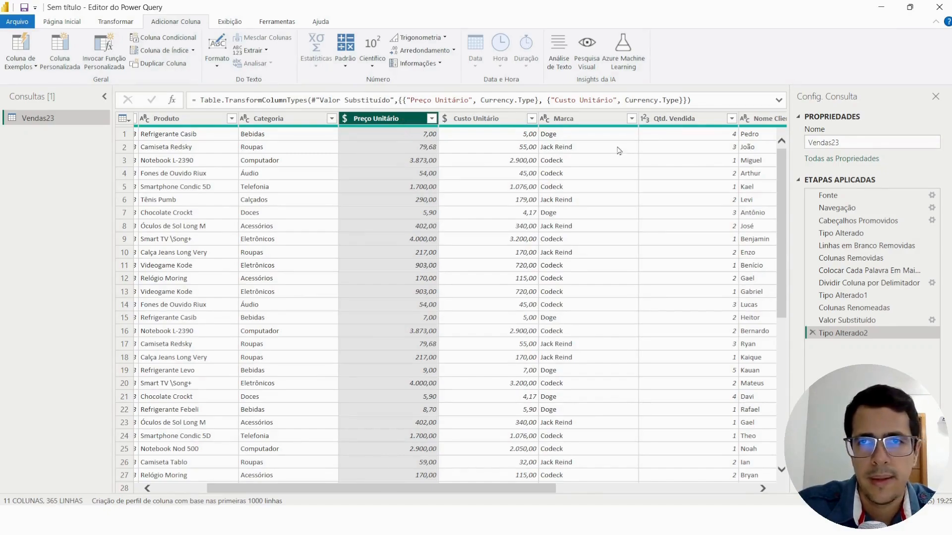
click(651, 123)
click(406, 120)
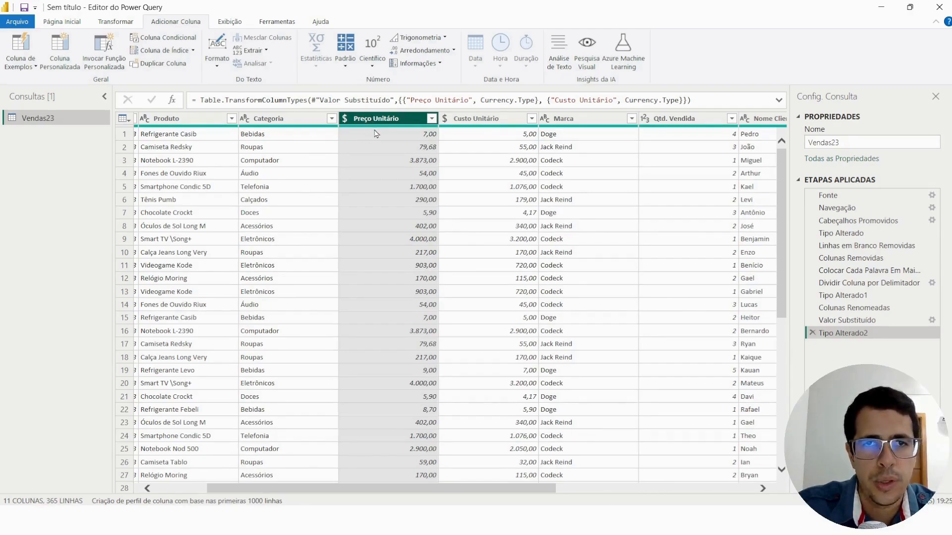
ctrl+click(687, 127)
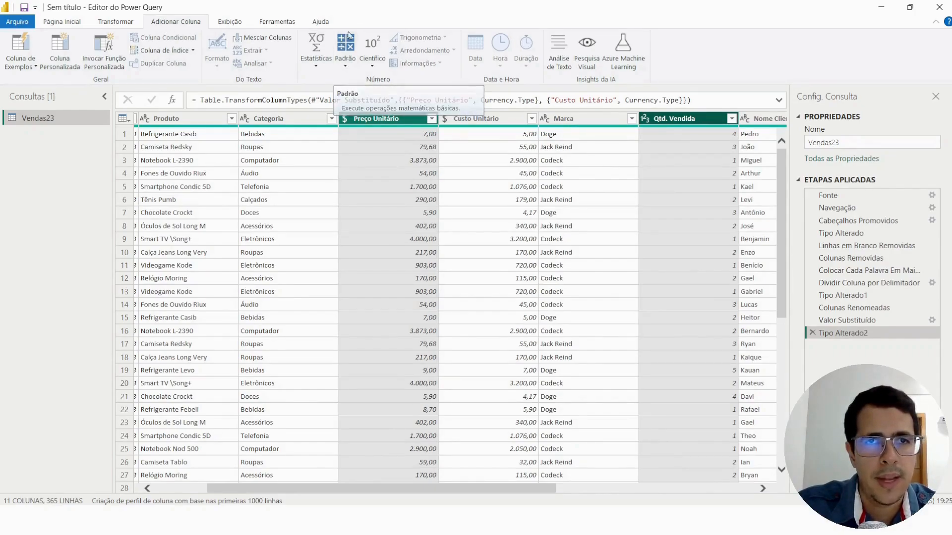
click(346, 69)
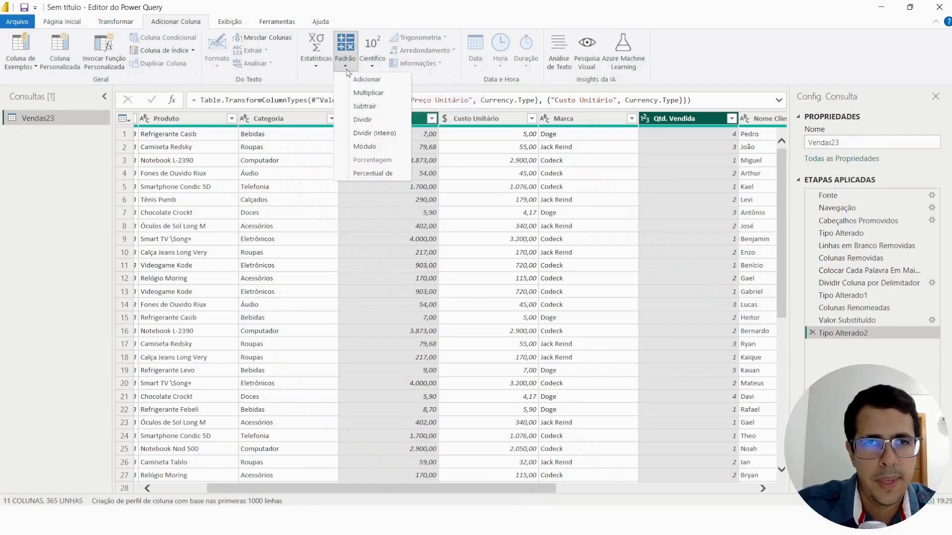
click(386, 93)
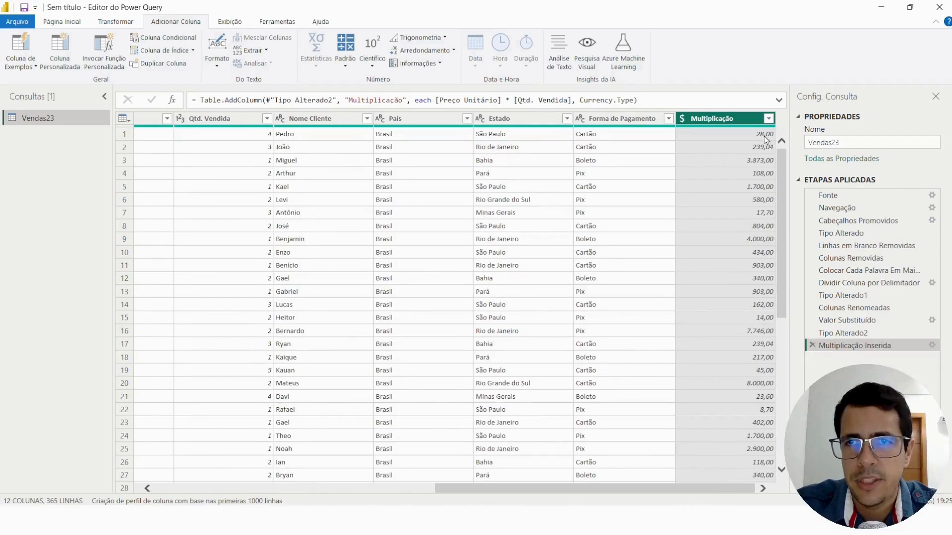
Step: Examine the first row's Preço Unitário and Qtd. Vendida values used in the multiplication
drag(693, 491, 528, 496)
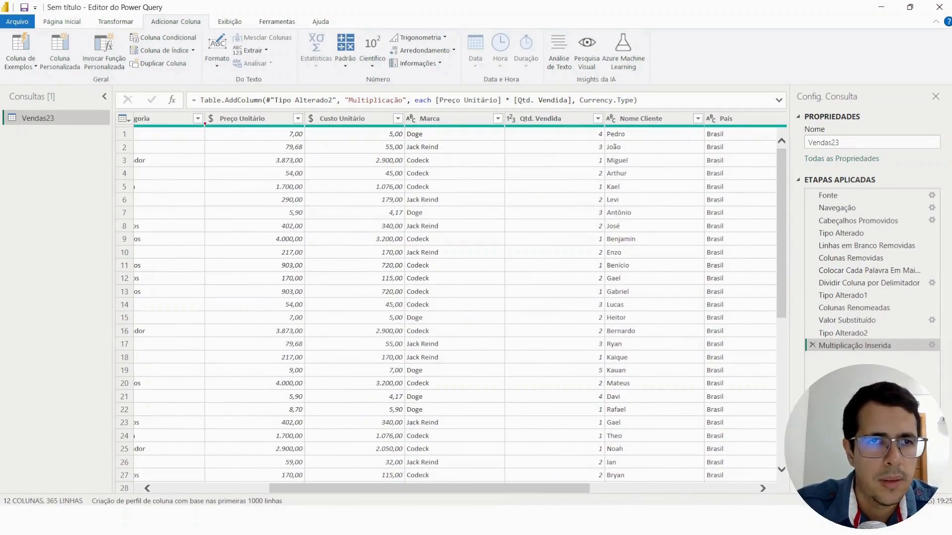
mouse_move(204, 121)
mouse_down()
mouse_move(320, 143)
mouse_move(311, 143)
mouse_up()
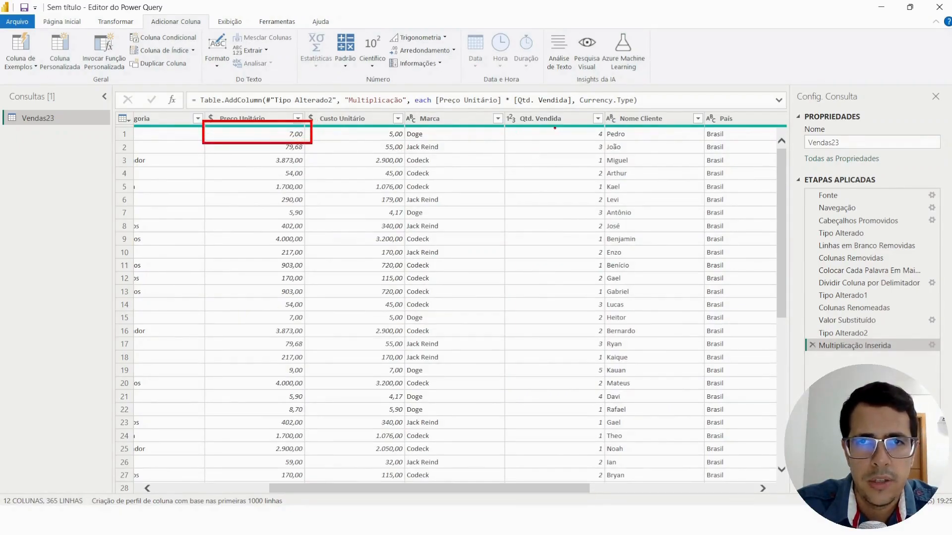
drag(551, 124, 609, 144)
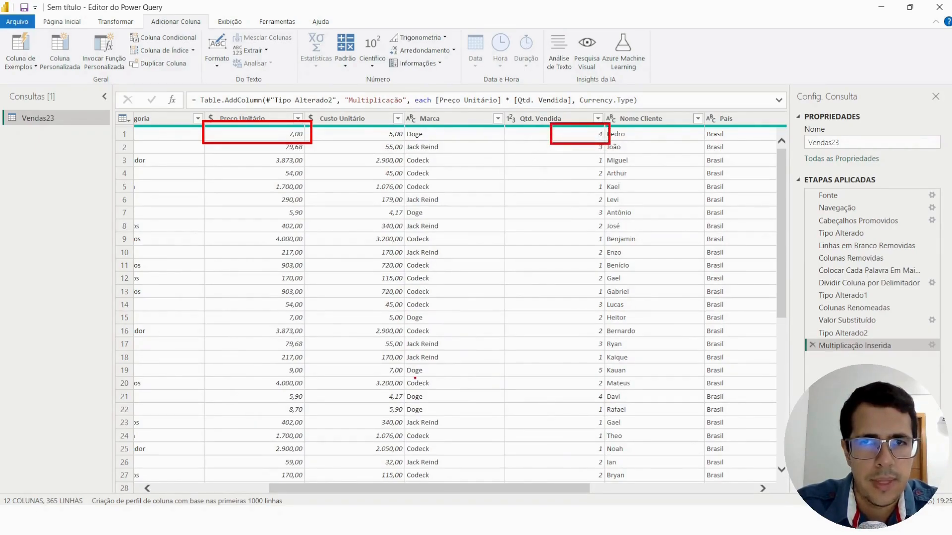
key(Escape)
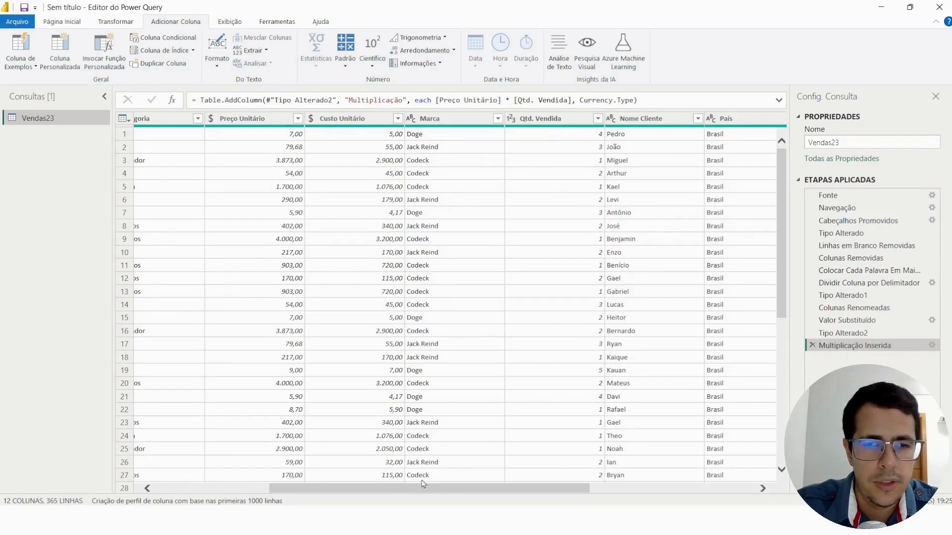
Step: Switch to the Windows Calculator, multiply 7 by 4, and check the product against the first row of the Multiplicação column
click(303, 517)
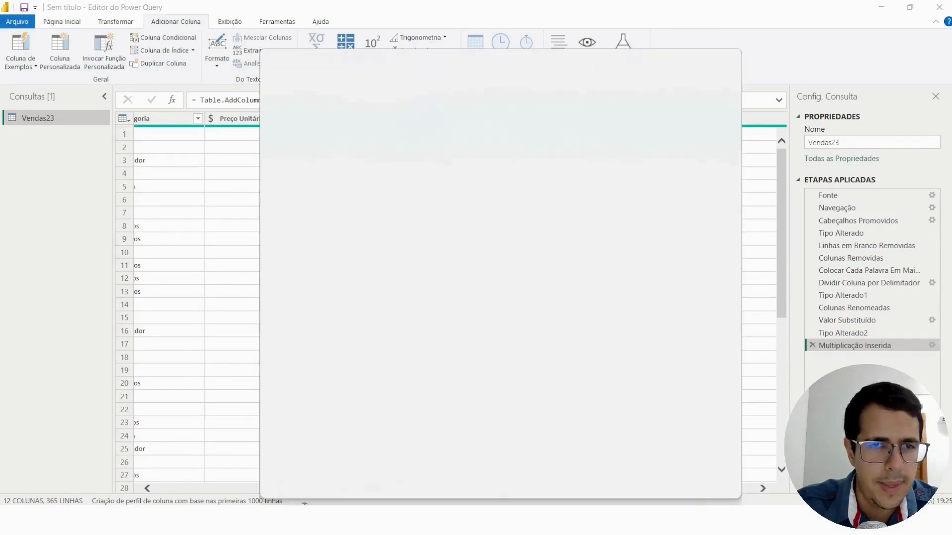
click(282, 520)
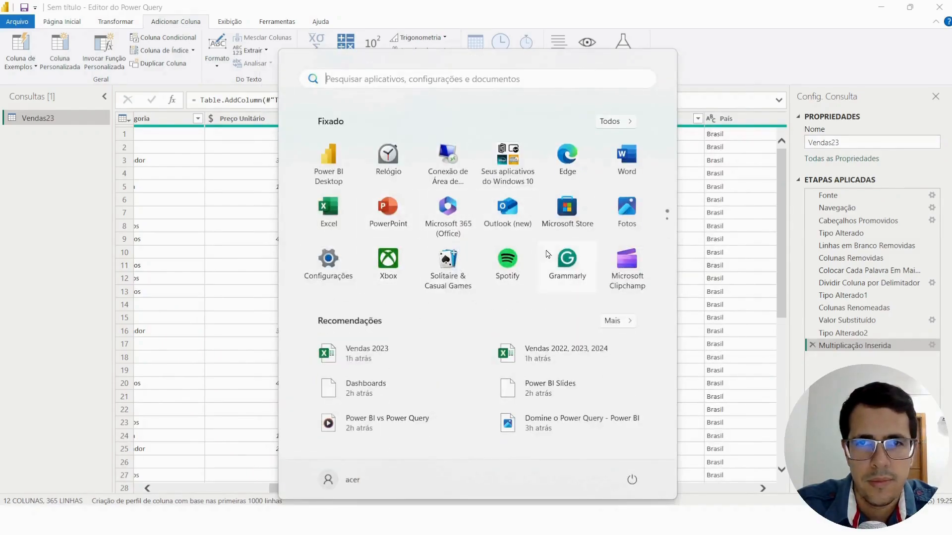
scroll(418, 218, down, 2)
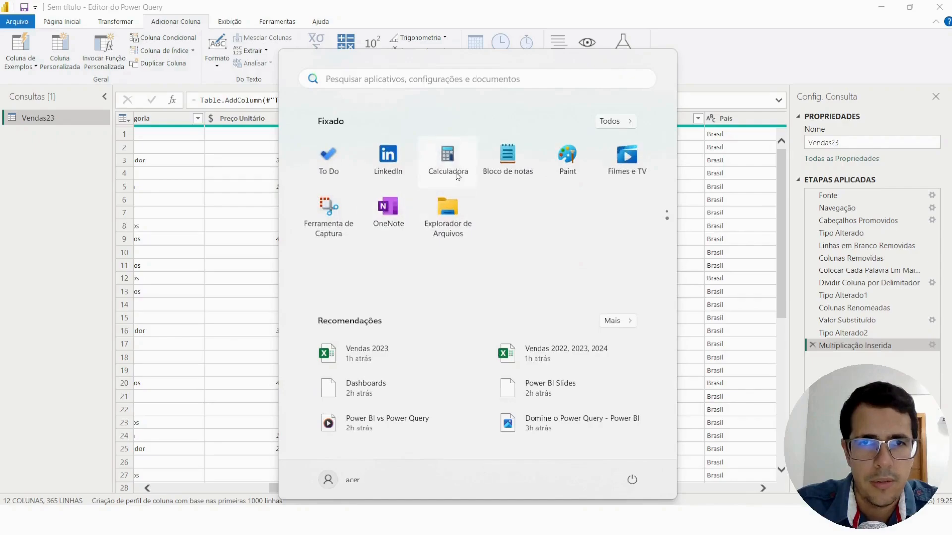
click(448, 157)
drag(714, 126, 235, 86)
click(159, 294)
click(298, 285)
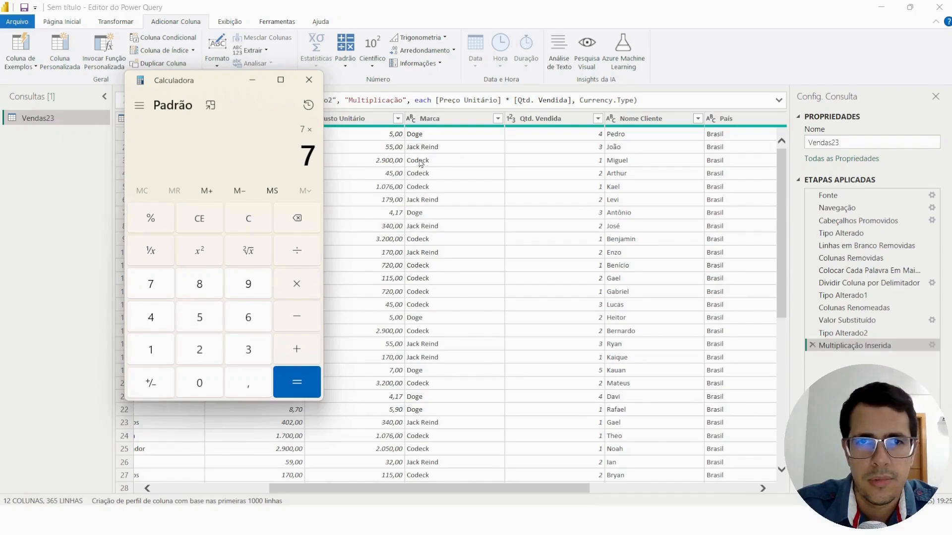
click(151, 318)
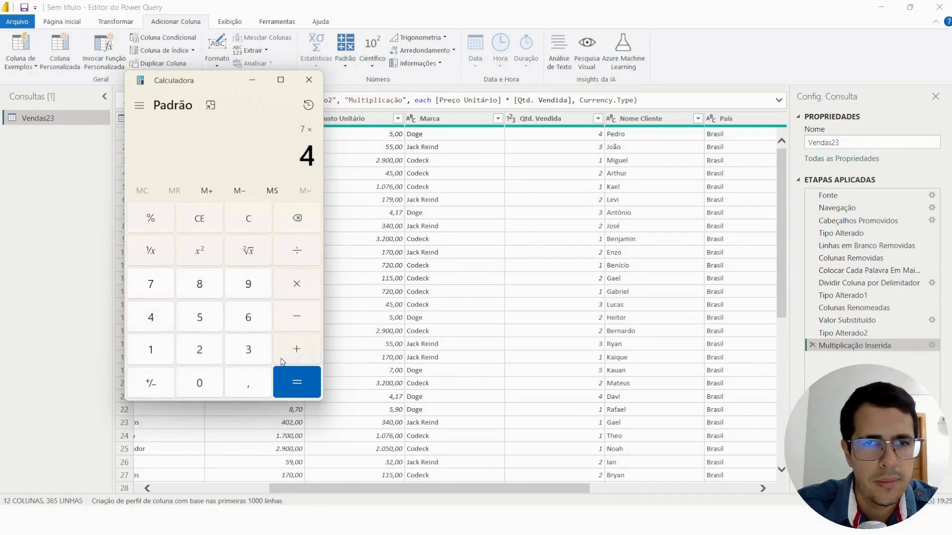
click(297, 381)
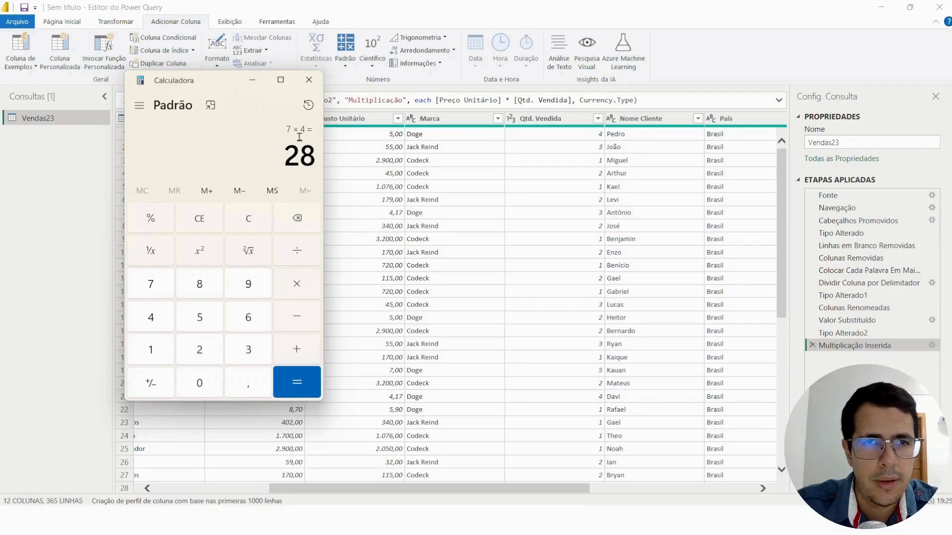
click(252, 81)
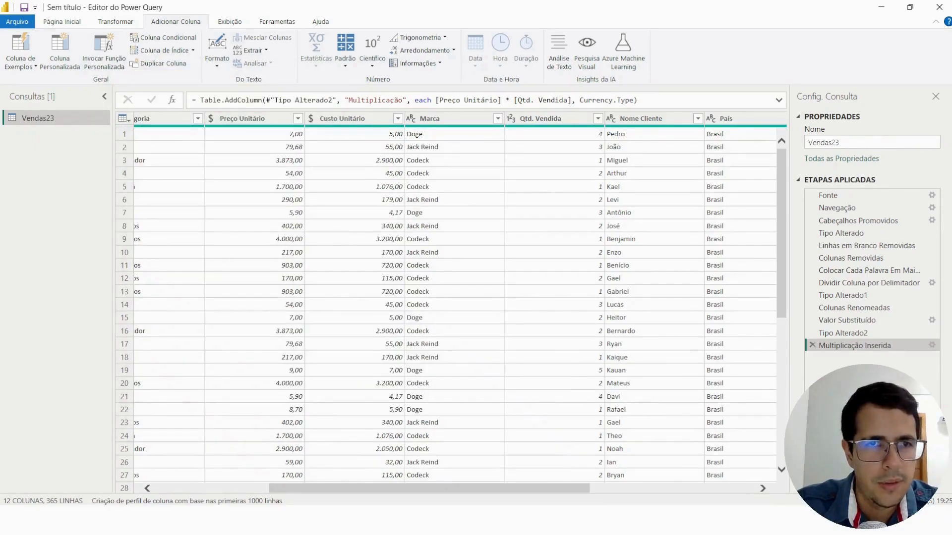
drag(437, 490, 614, 494)
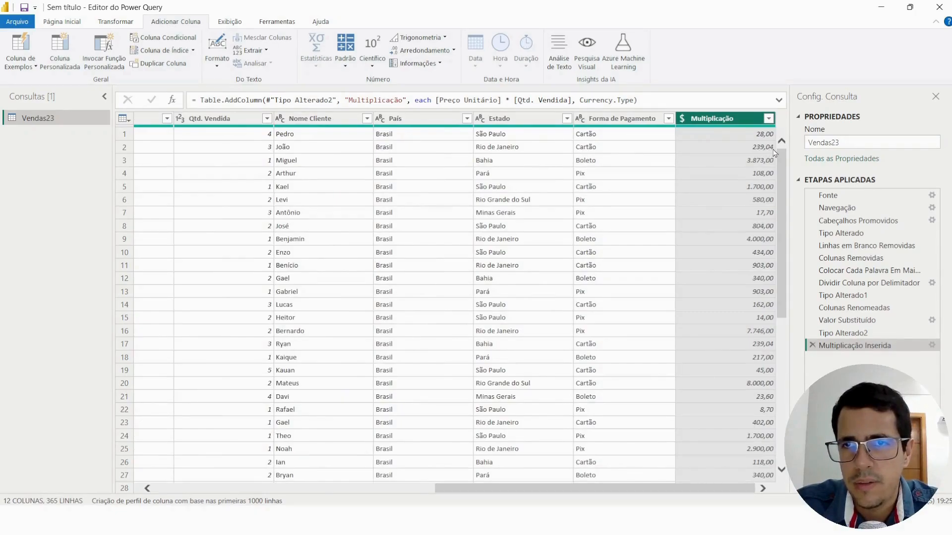
Step: Examine the second row's Preço Unitário and Qtd. Vendida values in the sales table
drag(697, 490, 490, 490)
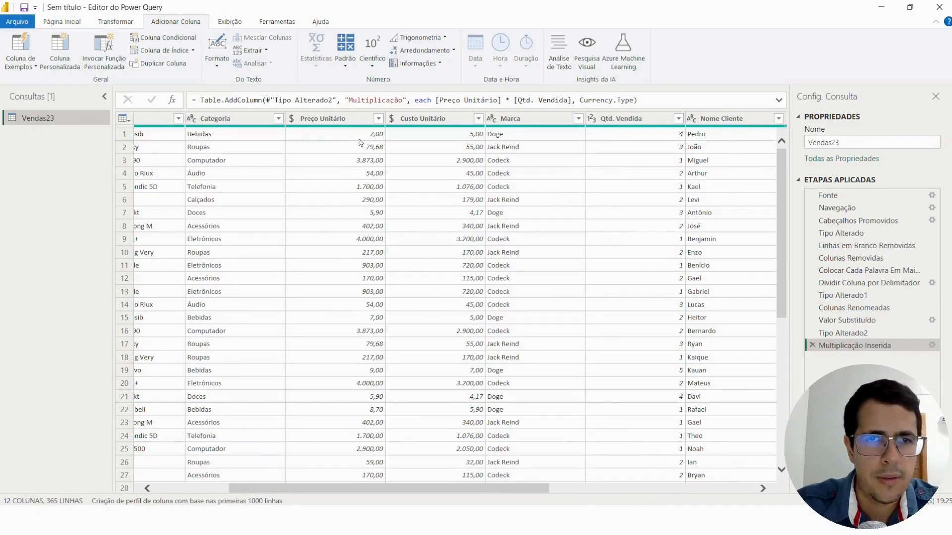
drag(353, 137, 389, 153)
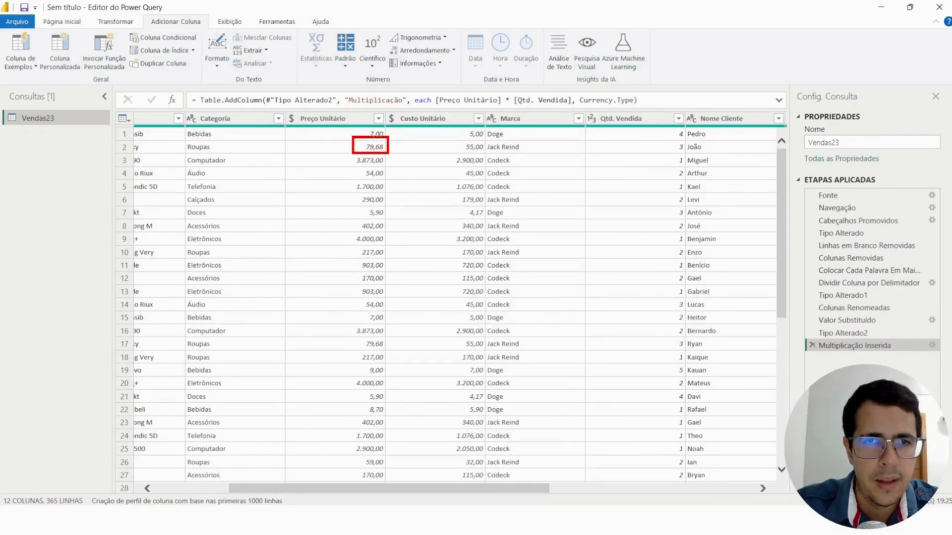
mouse_move(665, 141)
mouse_down()
mouse_move(709, 164)
mouse_move(692, 154)
mouse_up()
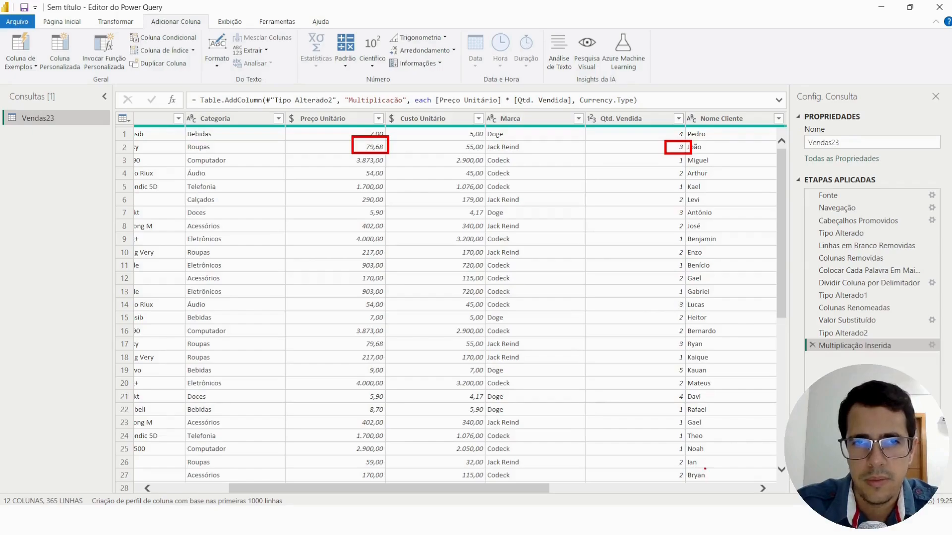
key(Escape)
Step: Switch back to the Calculator, clear the previous calculation and multiply 79,68 by 3
click(709, 520)
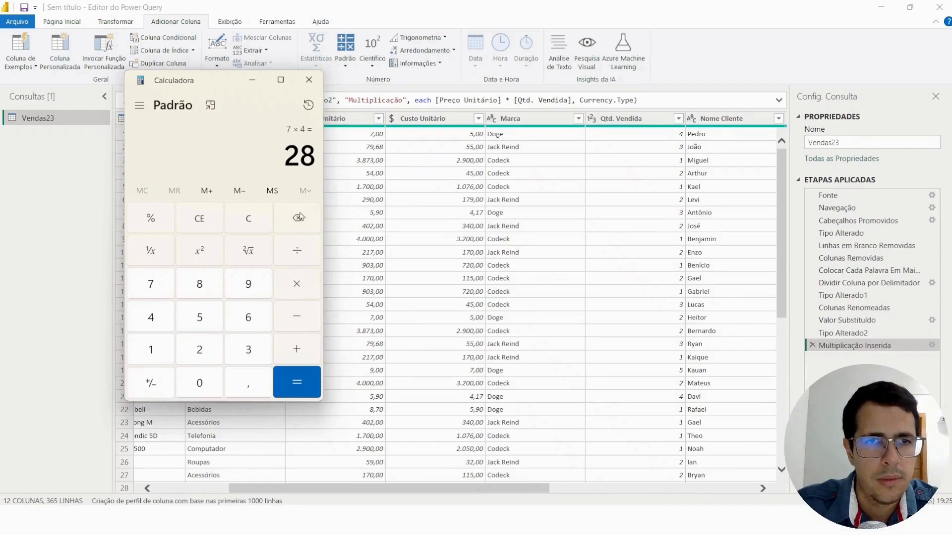
drag(220, 90, 730, 81)
click(707, 209)
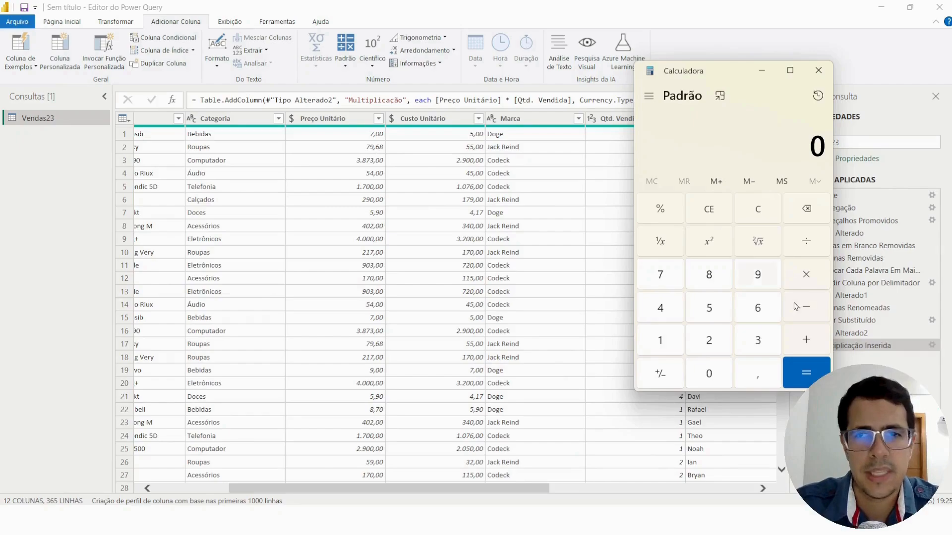
click(660, 276)
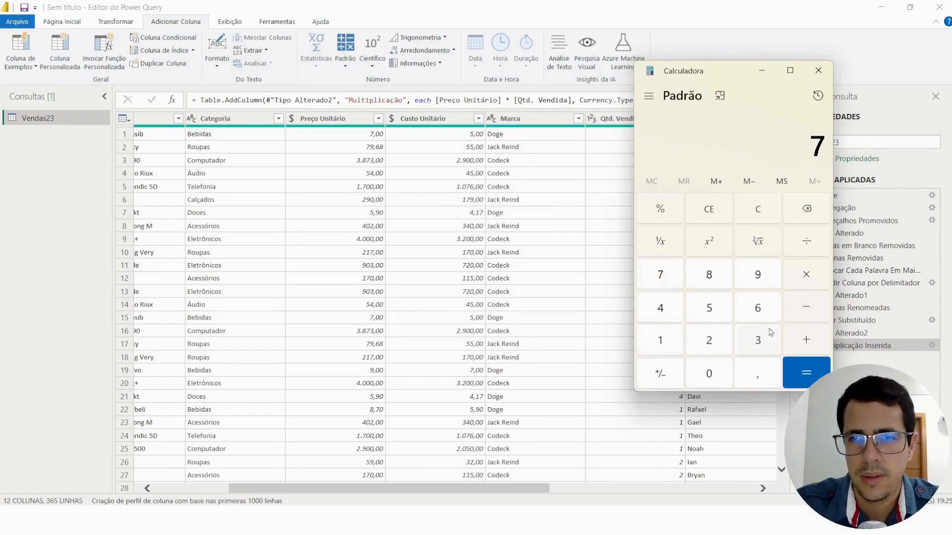
click(755, 277)
click(762, 378)
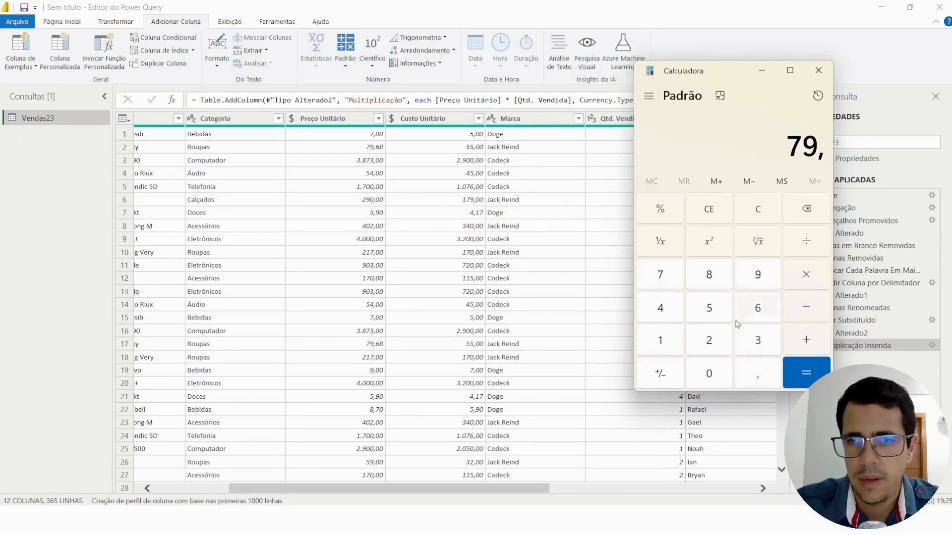
click(758, 313)
click(722, 282)
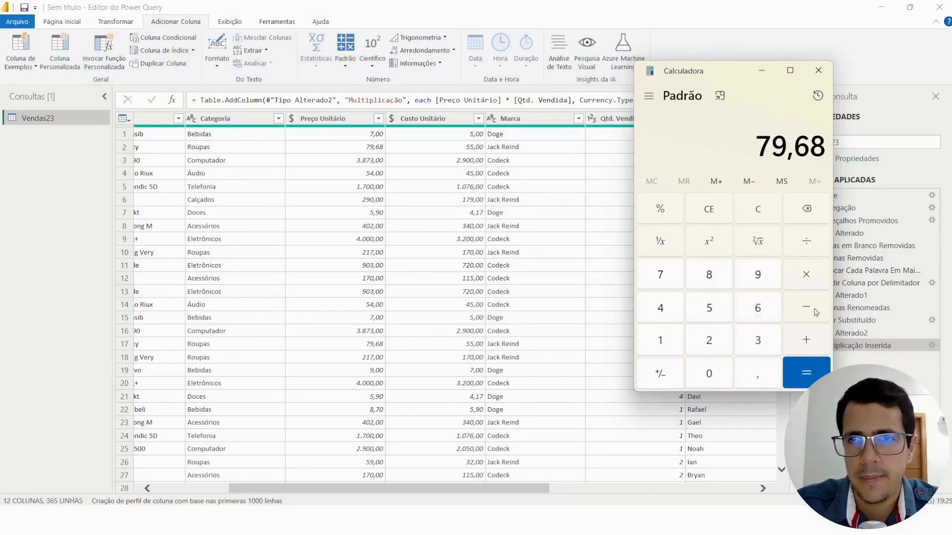
click(807, 276)
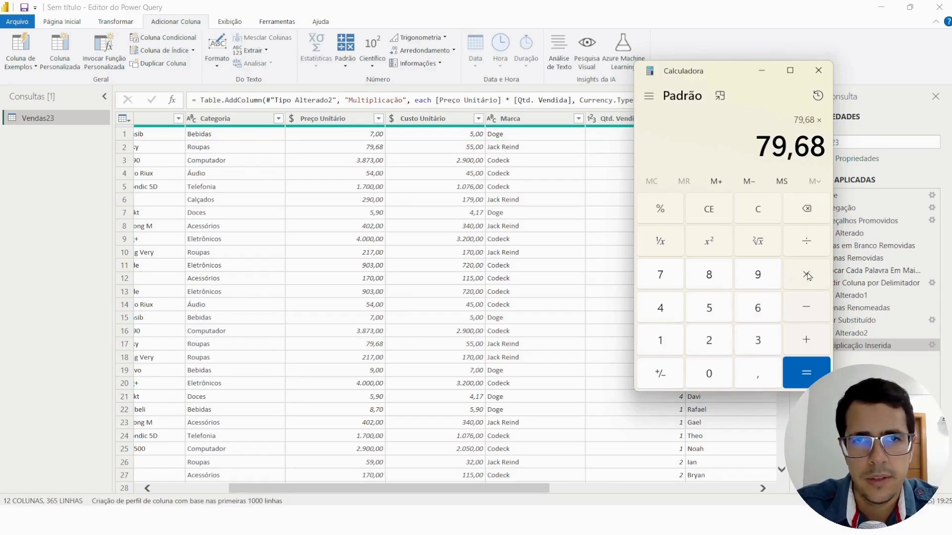
drag(721, 83, 437, 118)
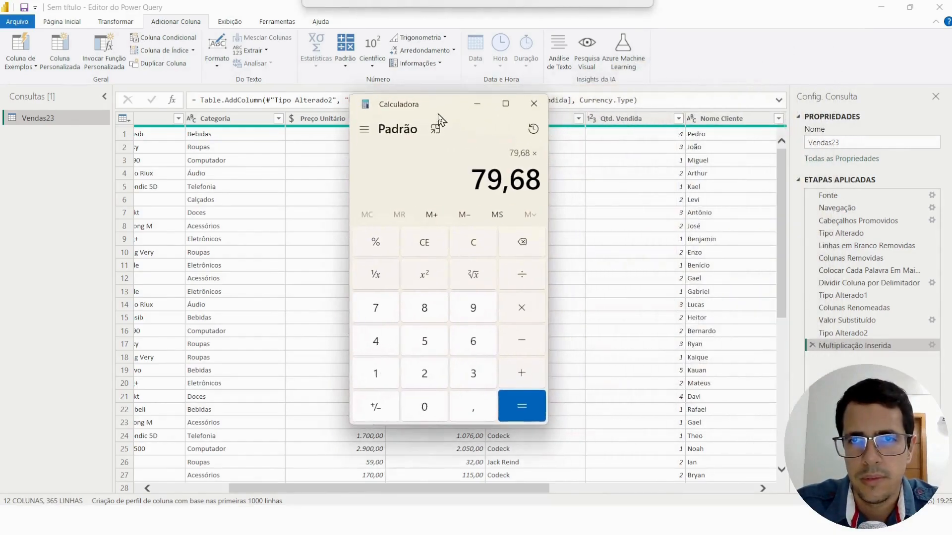
click(474, 378)
click(528, 407)
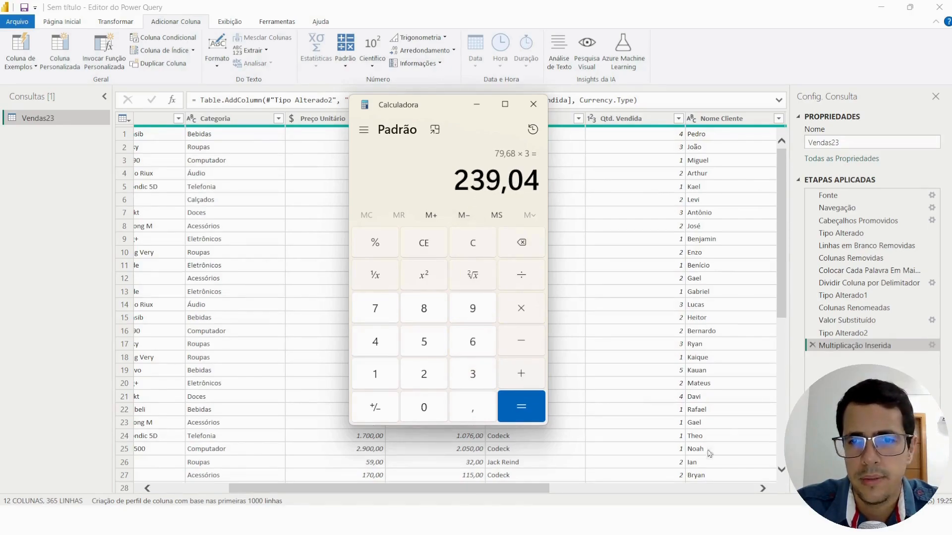
Step: Return to the Power Query editor and check the second row of the Multiplicação column against the calculated product
click(477, 105)
scroll(531, 490, right, 3)
scroll(596, 490, right, 3)
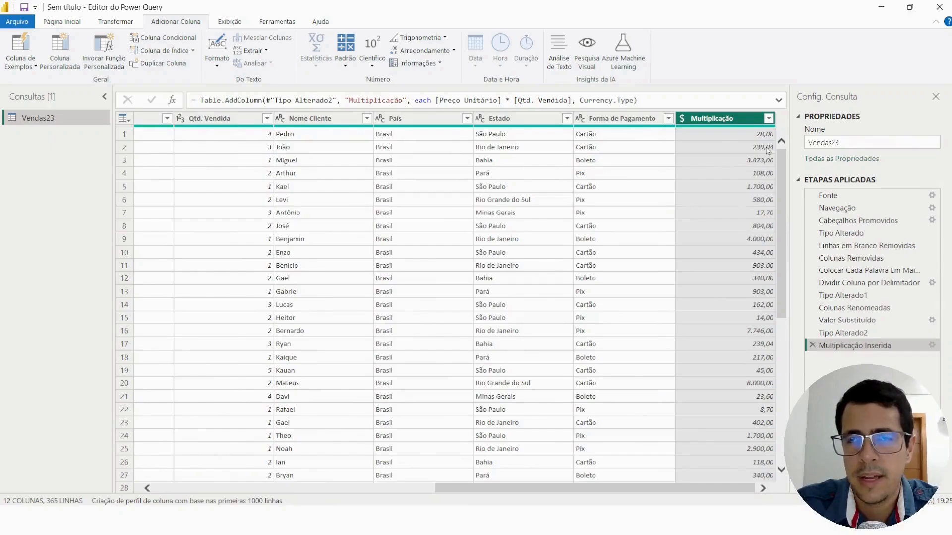
Step: Check the second row's calculated value, and rename the Multiplicação column as Faturamento
click(766, 147)
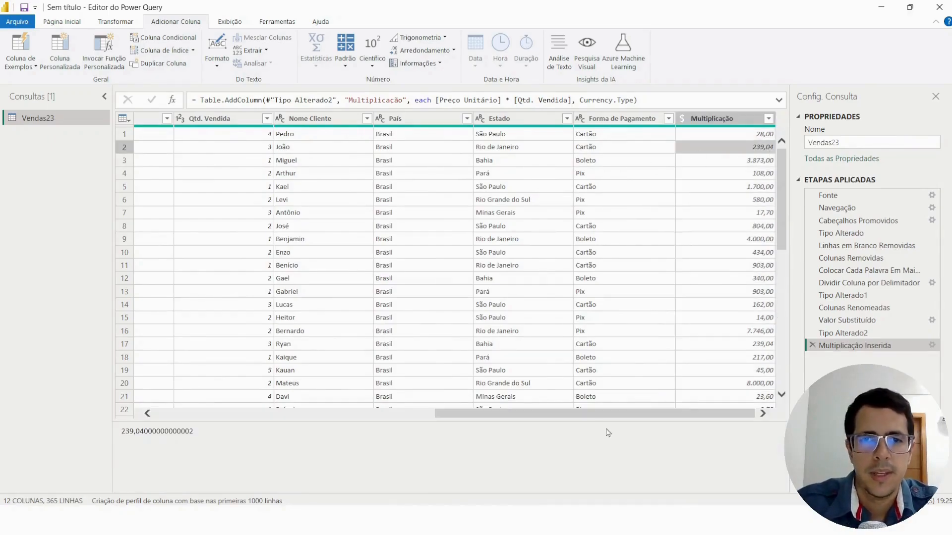
drag(616, 415, 760, 420)
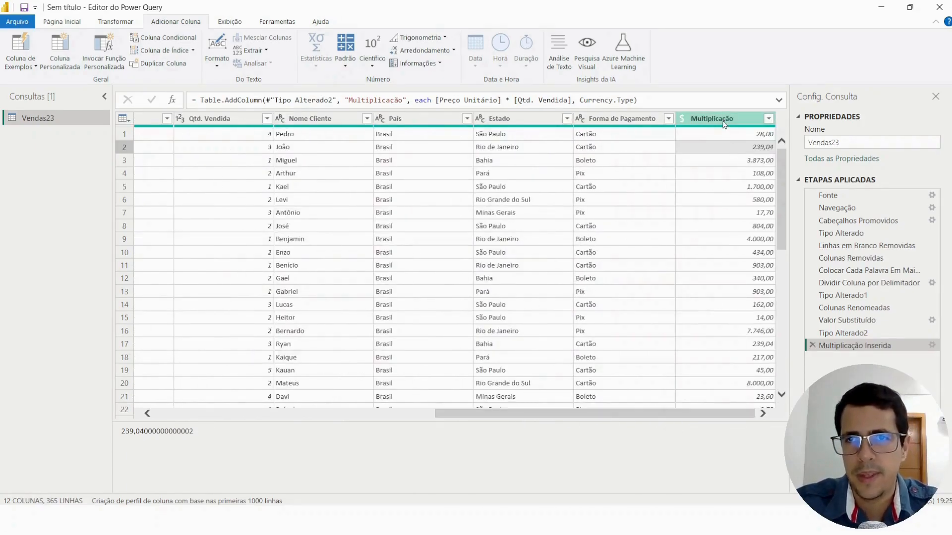
double_click(725, 119)
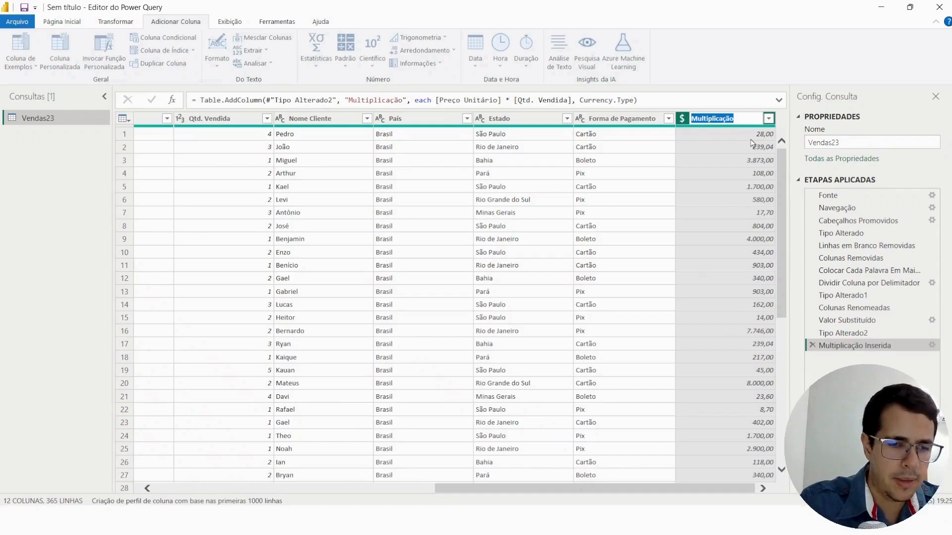
text(Faturamento)
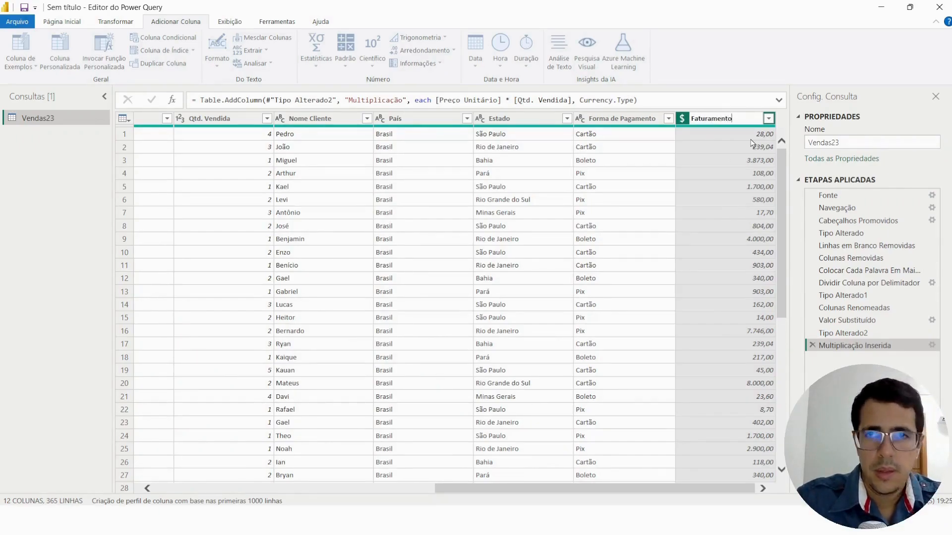
key(Return)
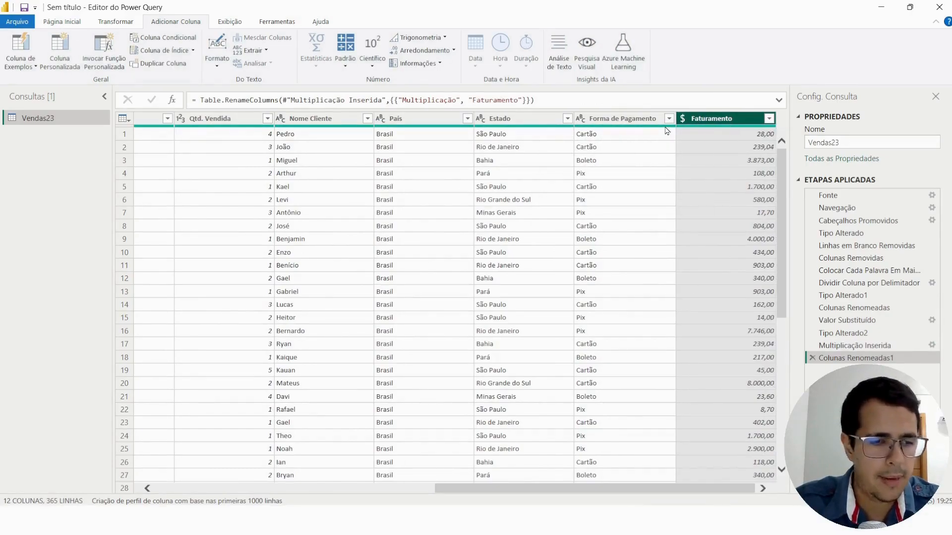
drag(673, 110, 690, 125)
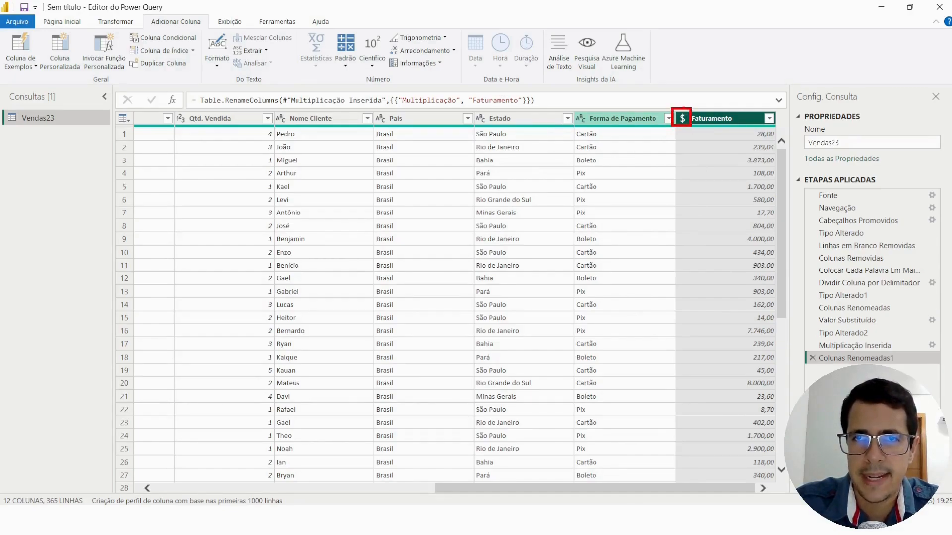
key(Escape)
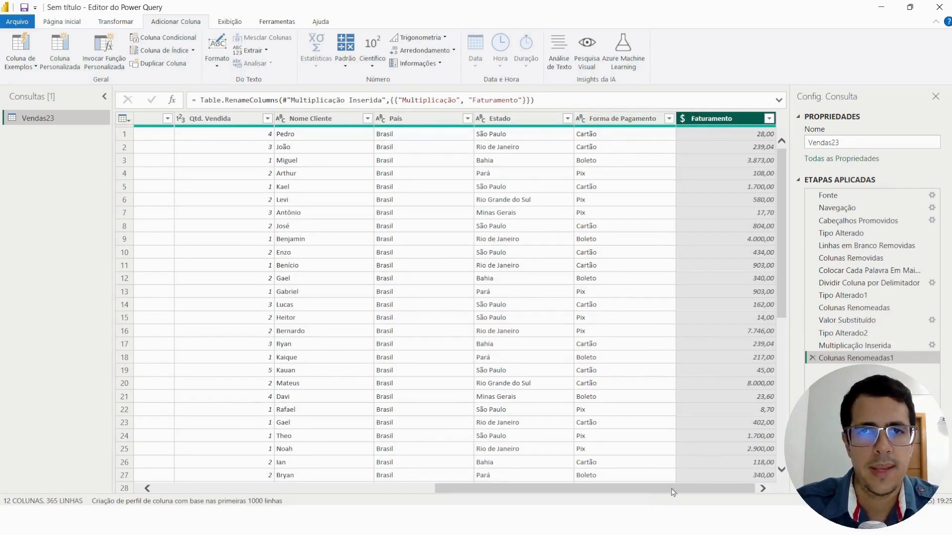
Step: Add a calculated column that multiplies Custo Unitário by Qtd. Vendida
drag(672, 491, 536, 479)
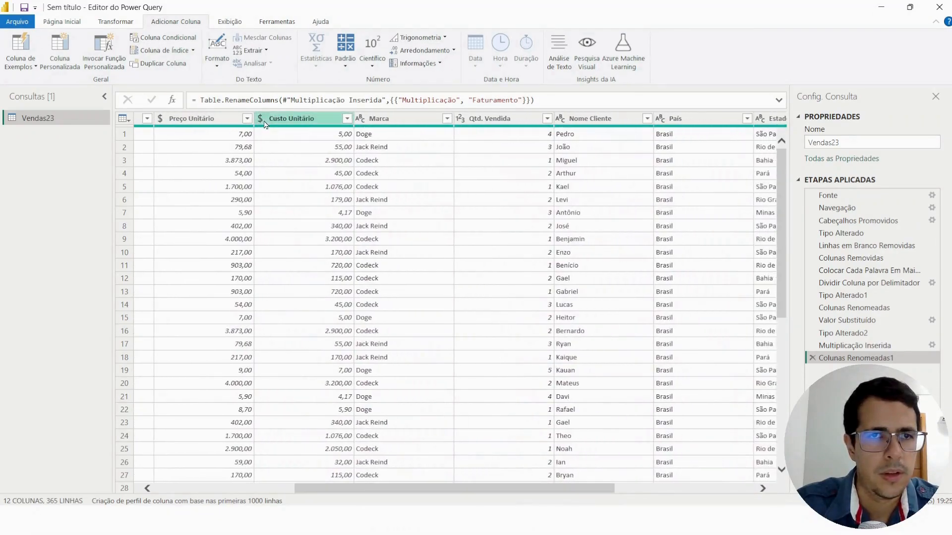
click(296, 119)
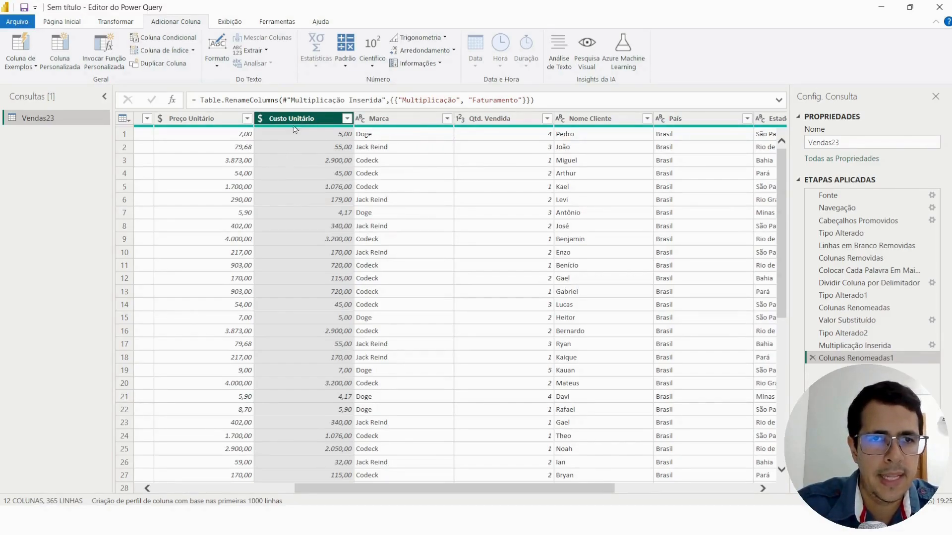
ctrl+click(505, 122)
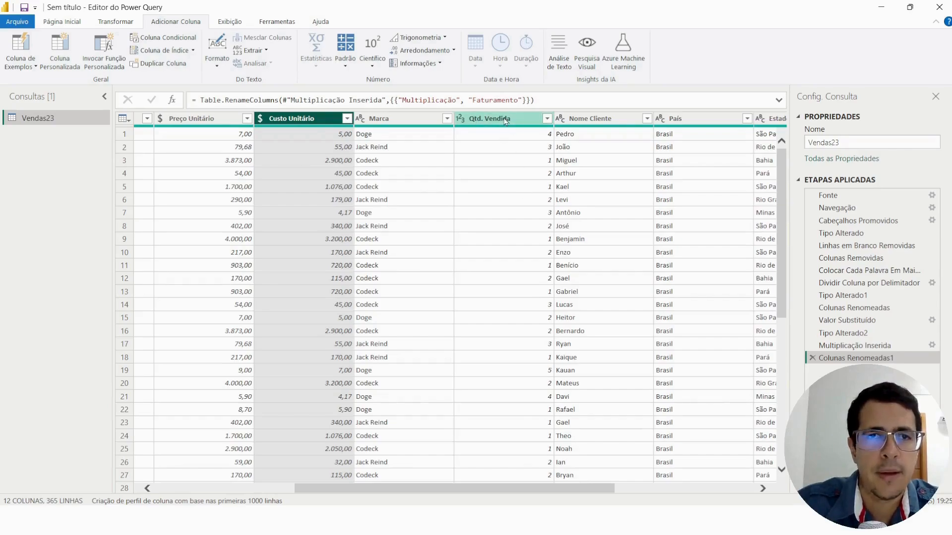
click(352, 69)
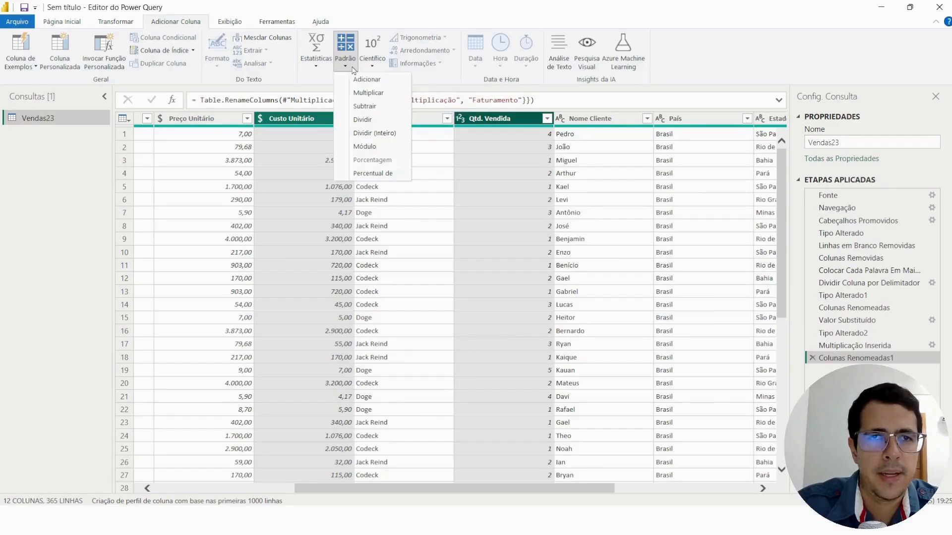
click(367, 93)
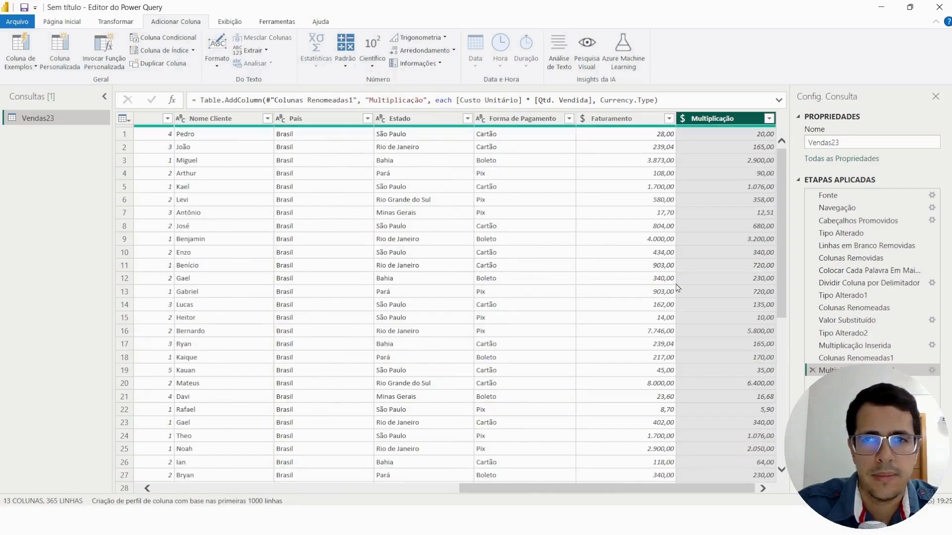
Step: Rename the new Multiplicação column as Total Custo
double_click(728, 119)
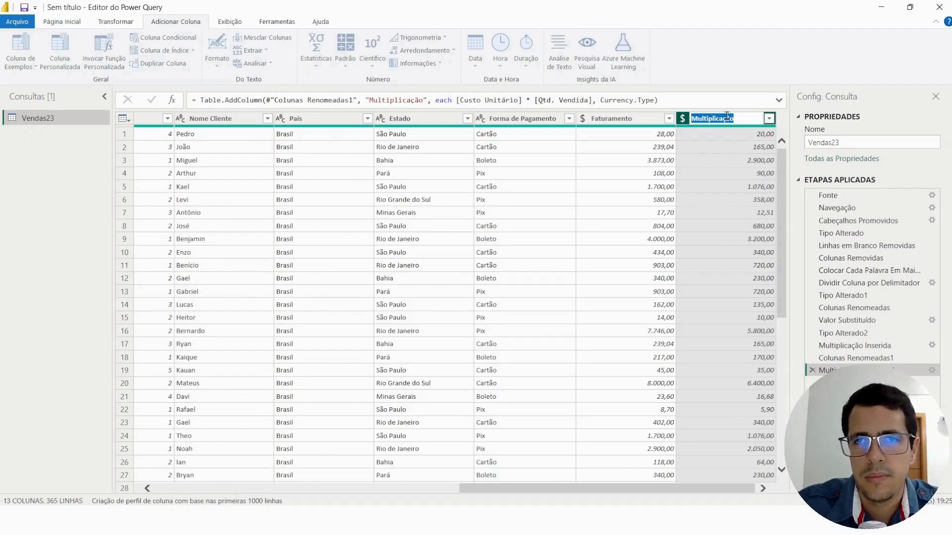
mouse_move(593, 489)
mouse_down()
mouse_move(448, 480)
mouse_move(595, 481)
mouse_up()
click(713, 119)
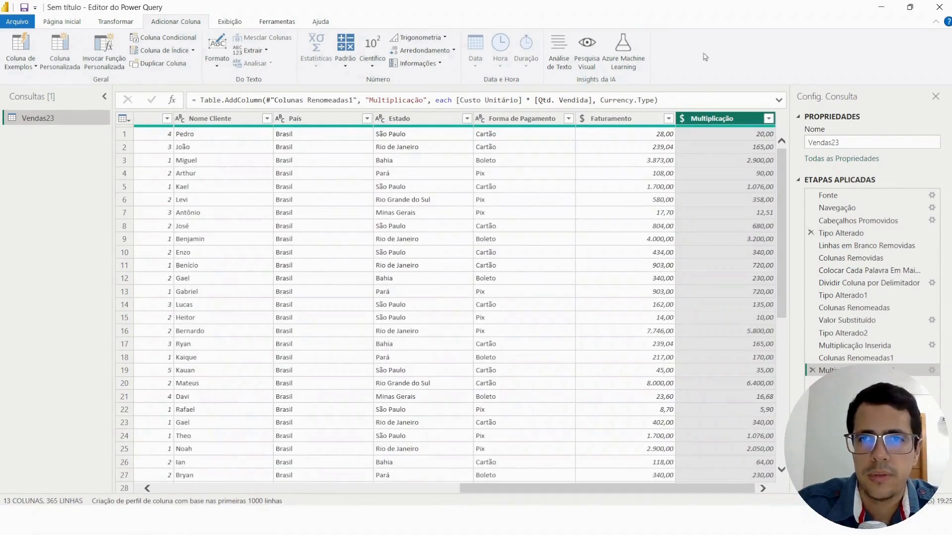
double_click(713, 119)
text(T)
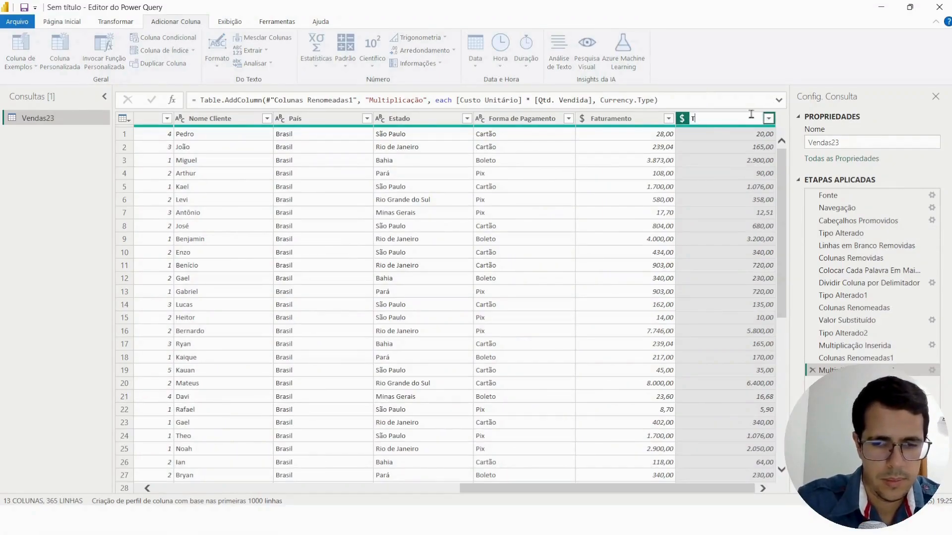
text(otal Custo)
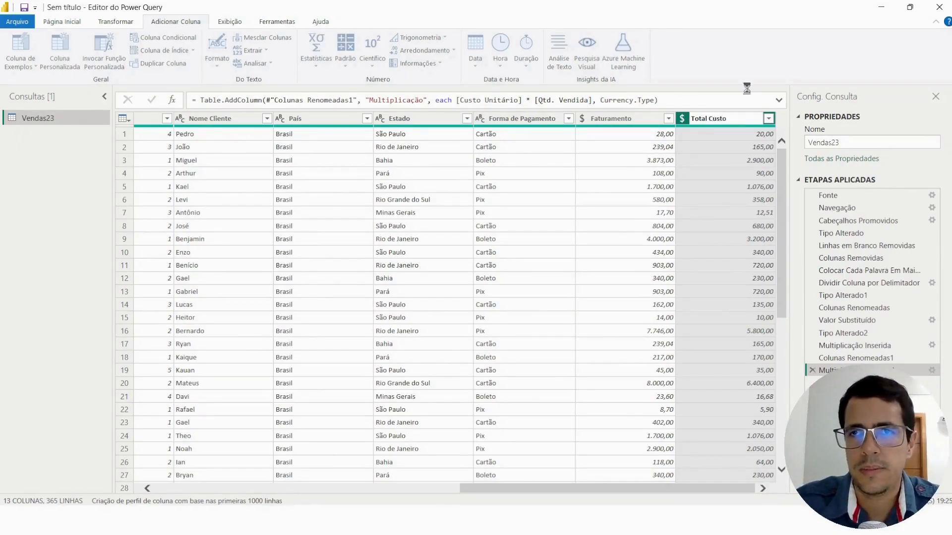
key(Return)
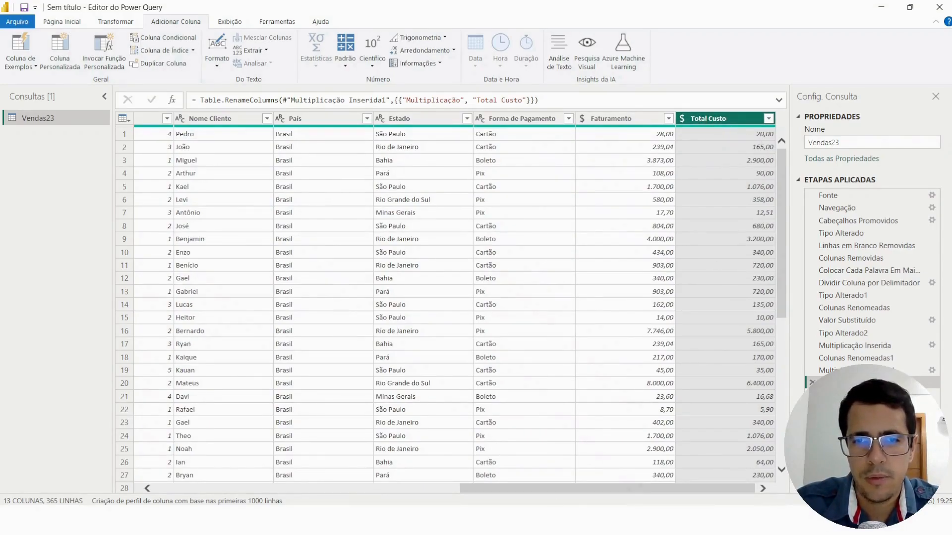
Step: Check the first row's Custo Unitário and Qtd. Vendida values against its Total Custo
drag(582, 494, 418, 493)
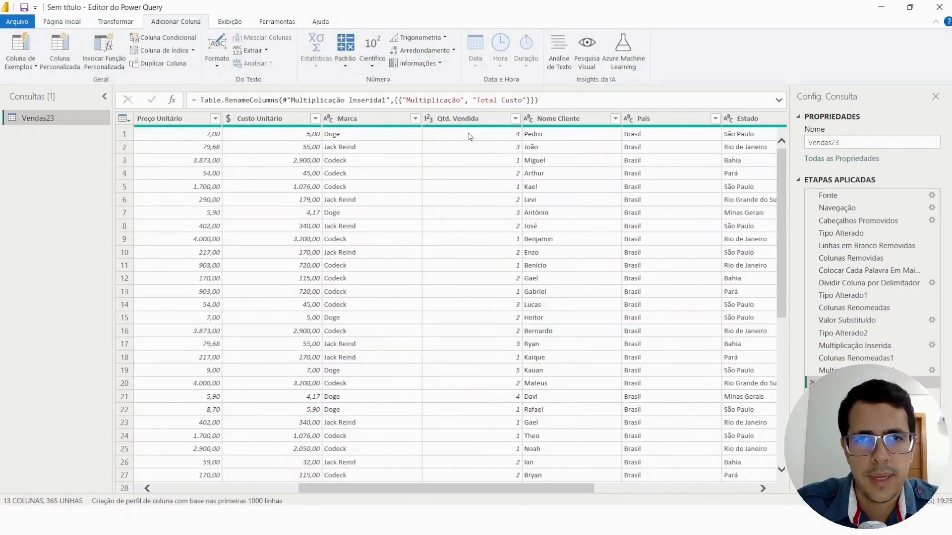
click(275, 137)
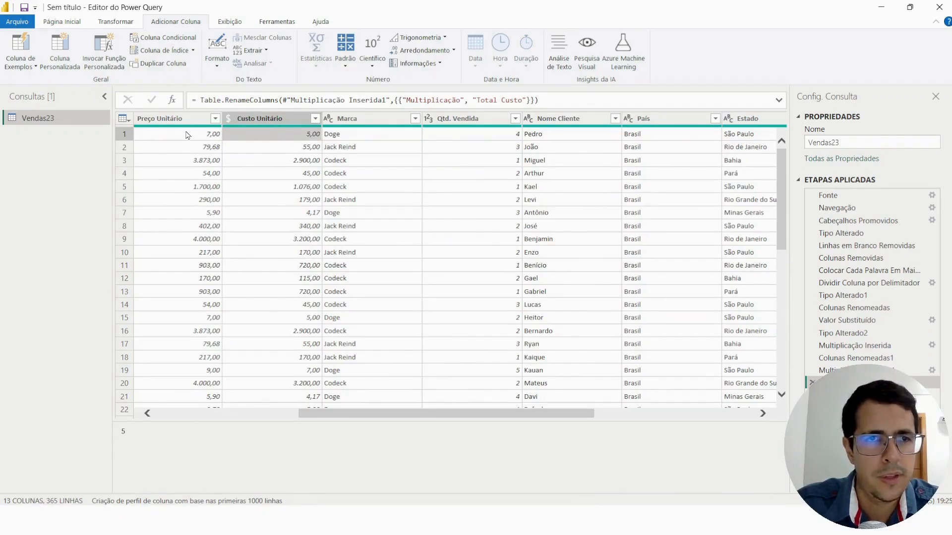
click(187, 135)
click(281, 137)
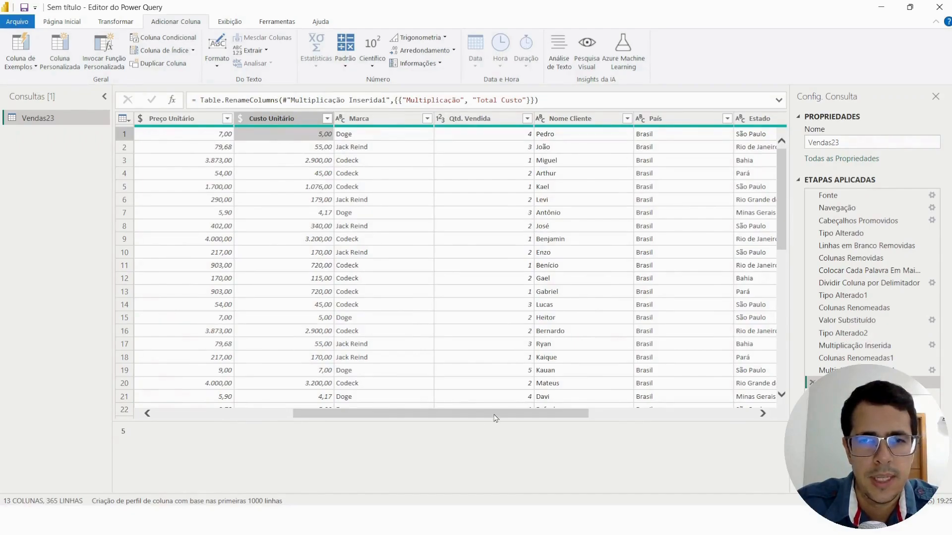
drag(494, 414, 549, 414)
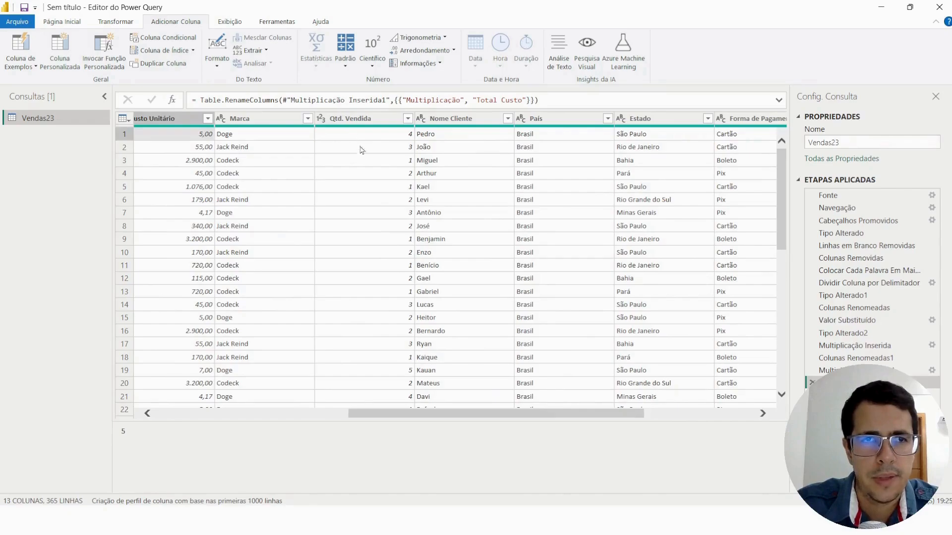
drag(631, 414, 744, 414)
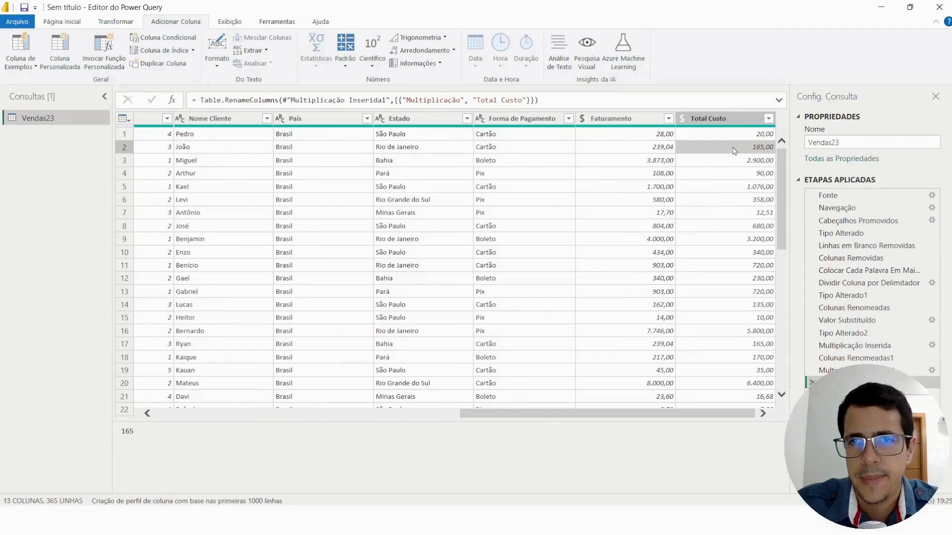
click(729, 174)
click(735, 135)
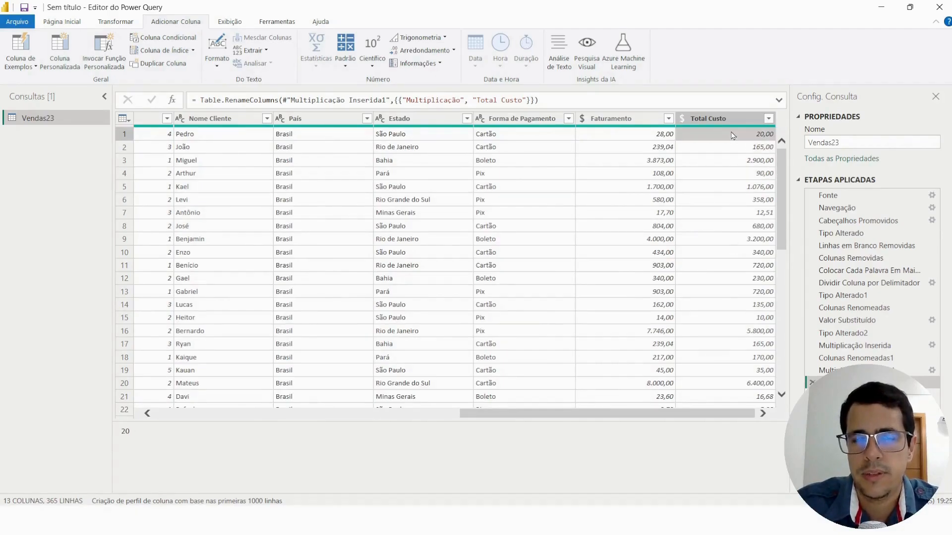
Step: Compare the Custo Unitário and Preço Unitário columns with the calculated Total Custo and Faturamento columns
click(714, 119)
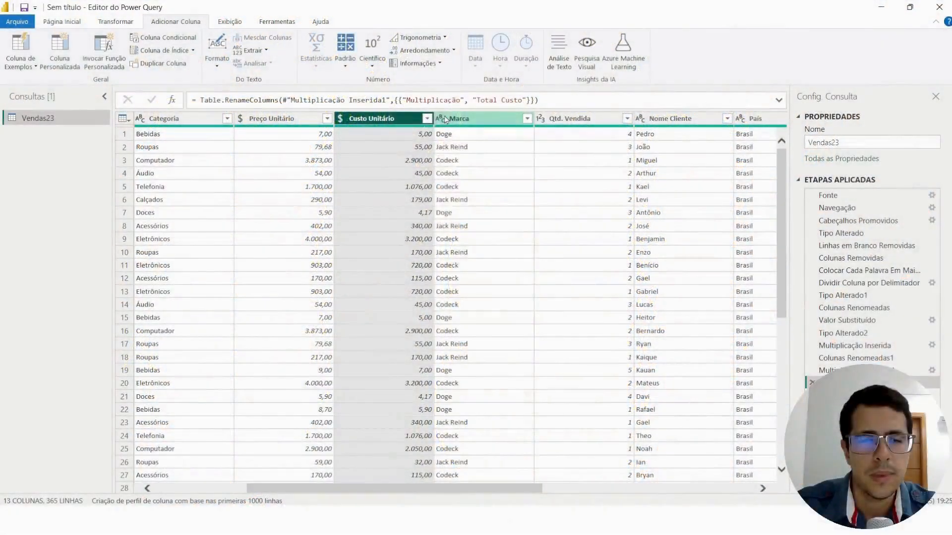
click(440, 118)
click(371, 120)
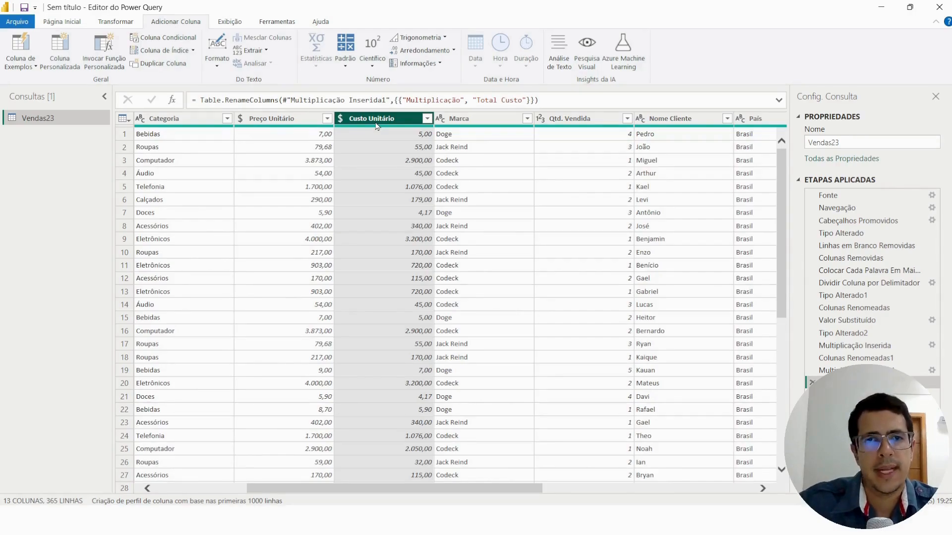
click(312, 118)
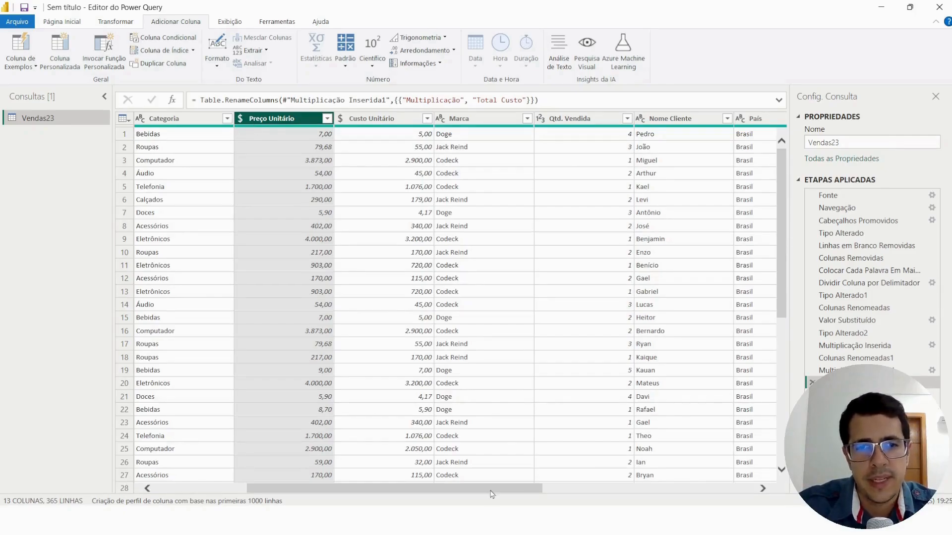
drag(492, 494, 705, 494)
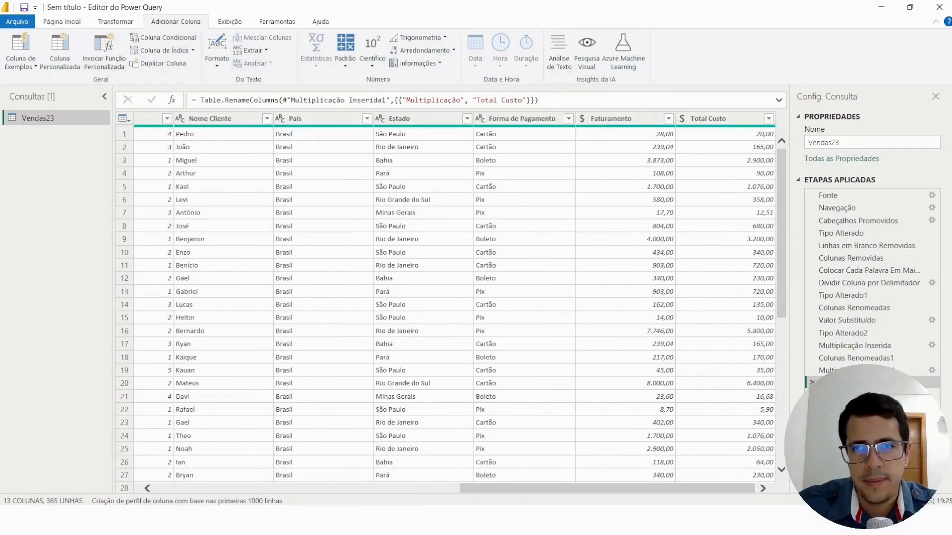
click(713, 121)
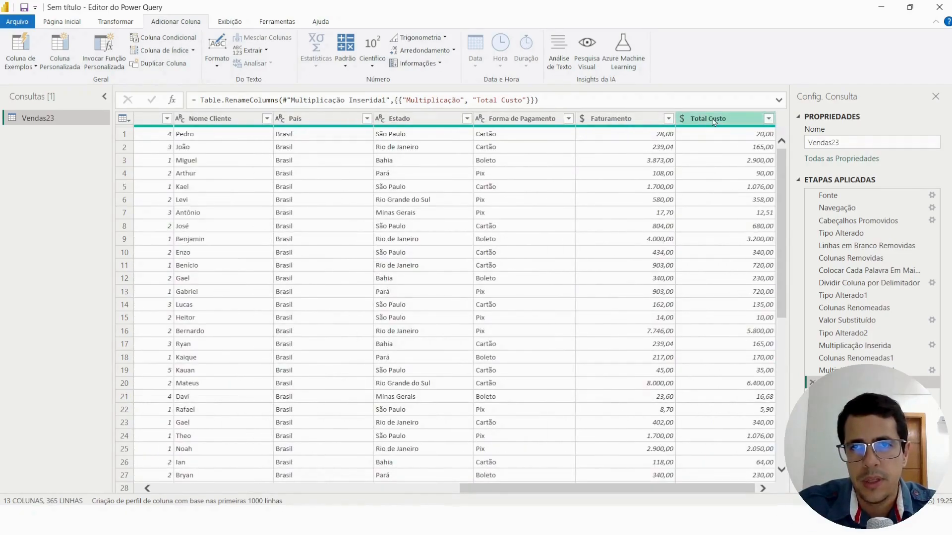
click(632, 123)
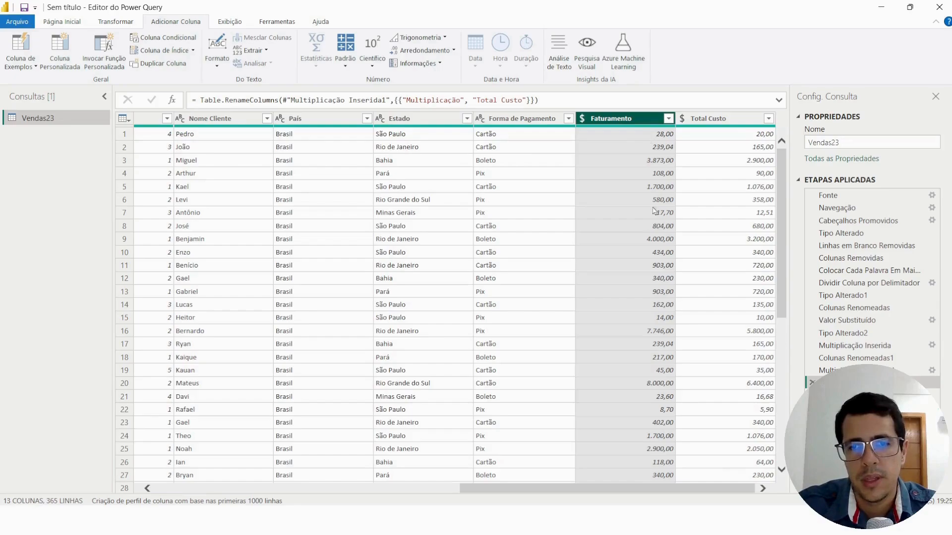
drag(671, 489, 694, 485)
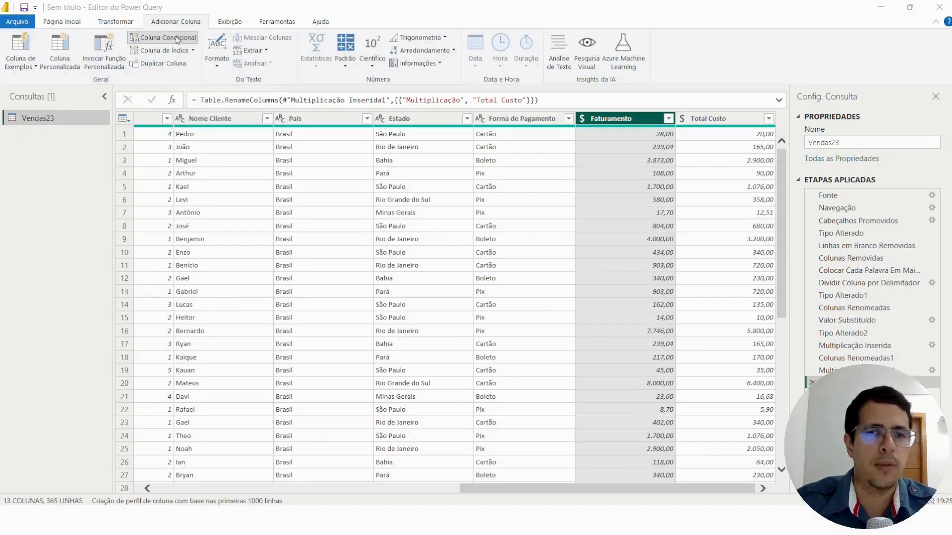
click(177, 39)
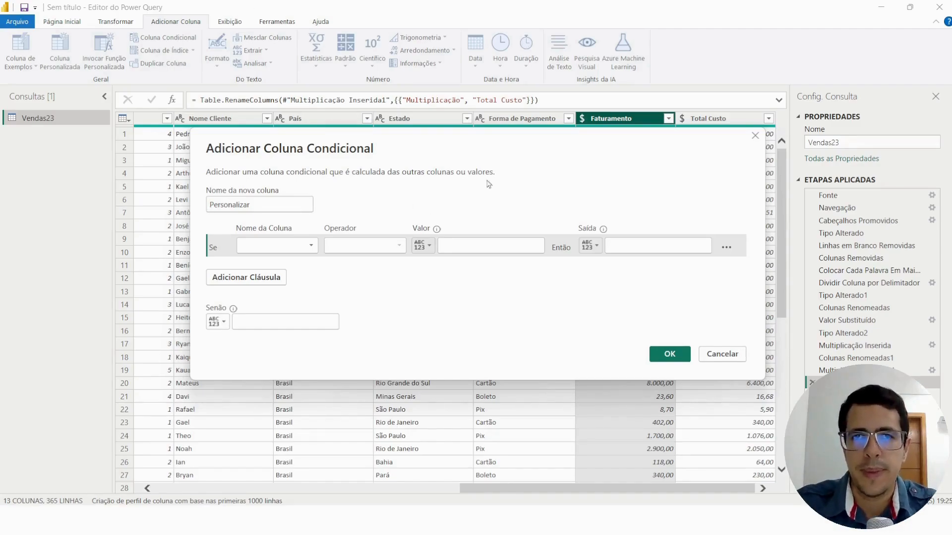
drag(526, 155, 345, 144)
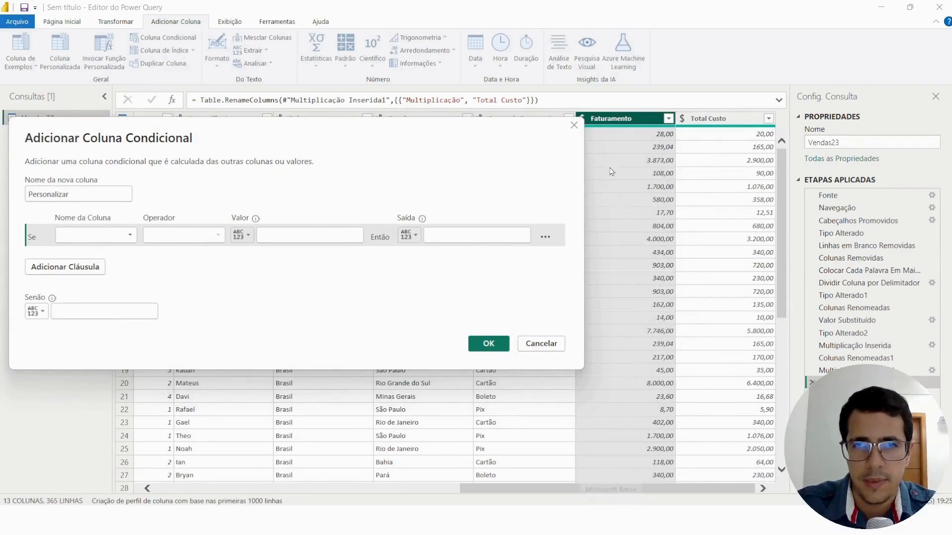
click(573, 125)
Step: Start a new conditional column and name it Ticket Da Compra
drag(703, 492, 655, 491)
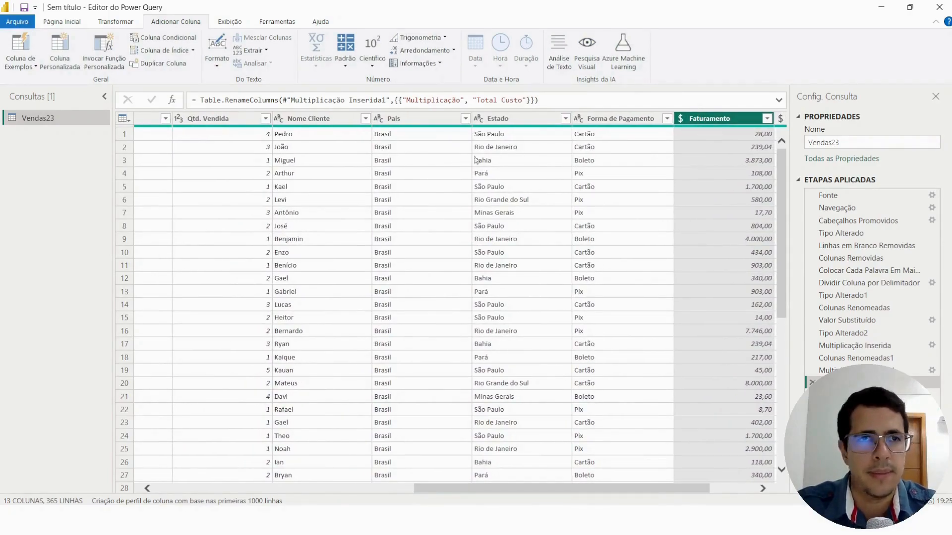
click(169, 37)
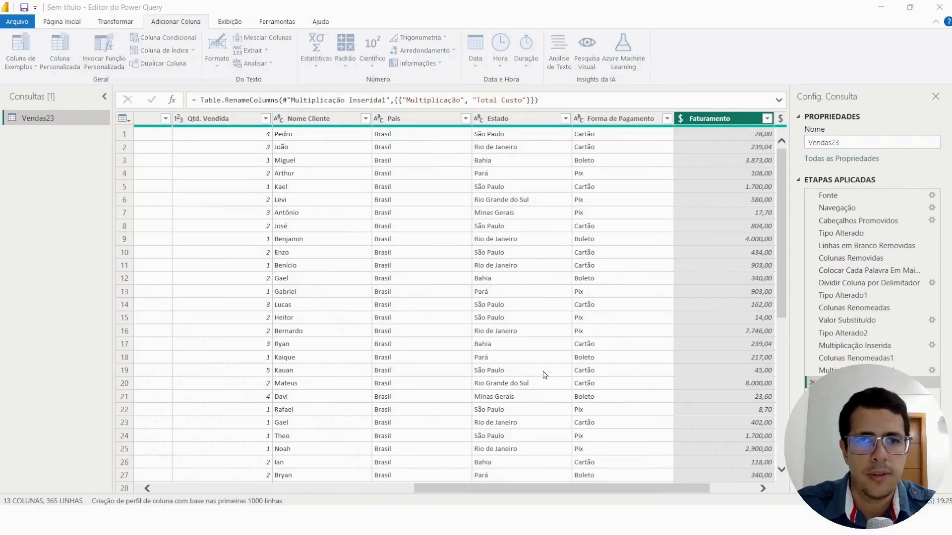
drag(573, 142, 485, 142)
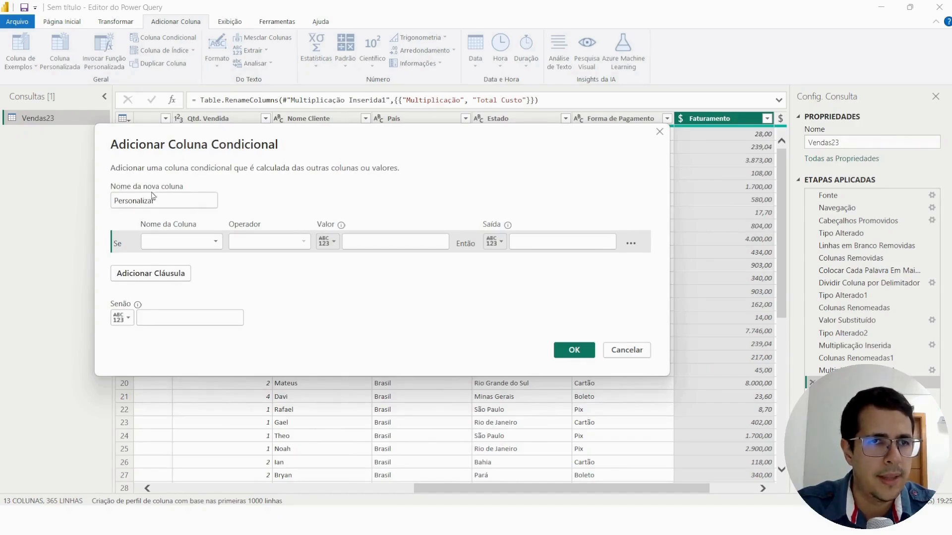
drag(165, 203, 98, 197)
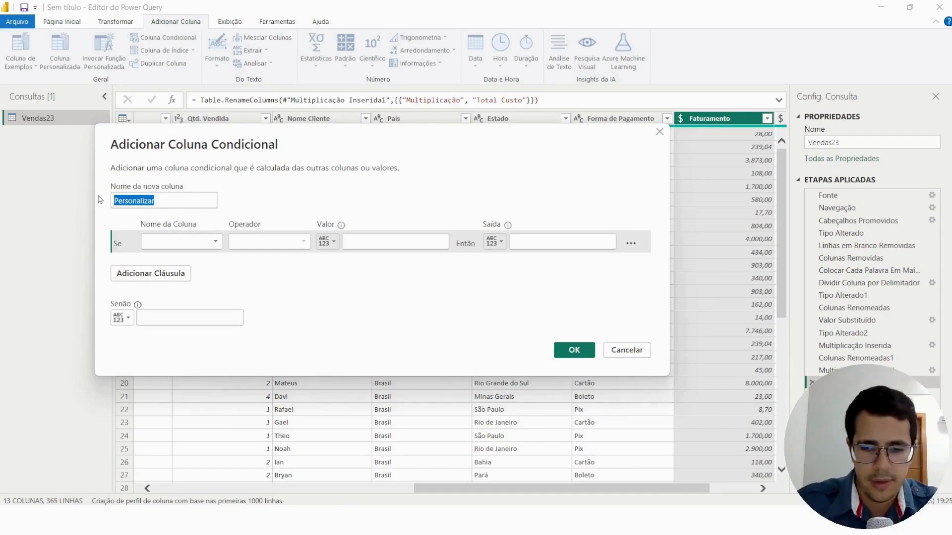
text(Ti)
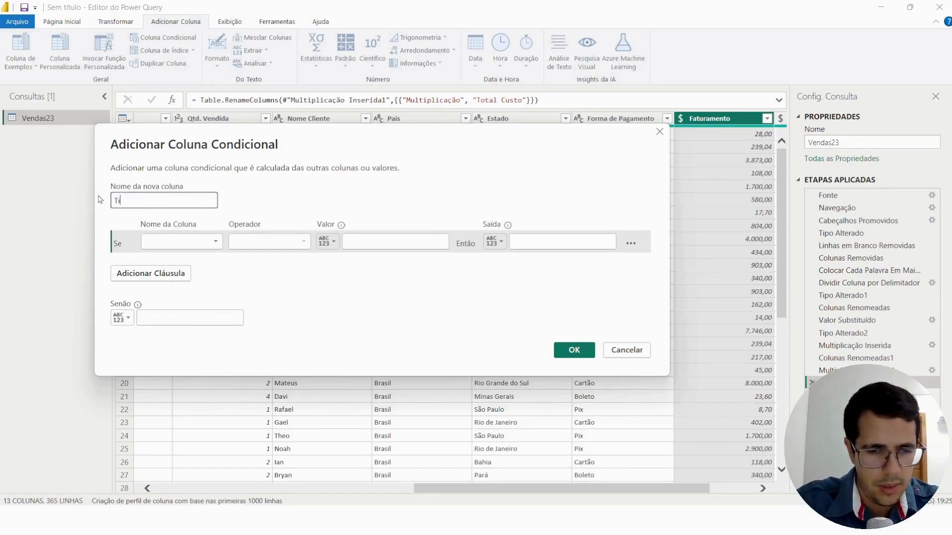
text(cket)
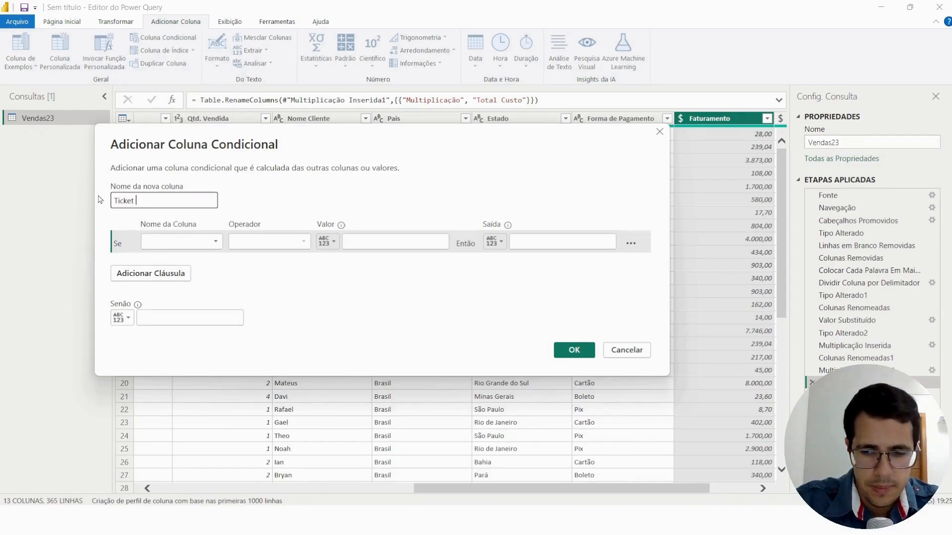
text( Do)
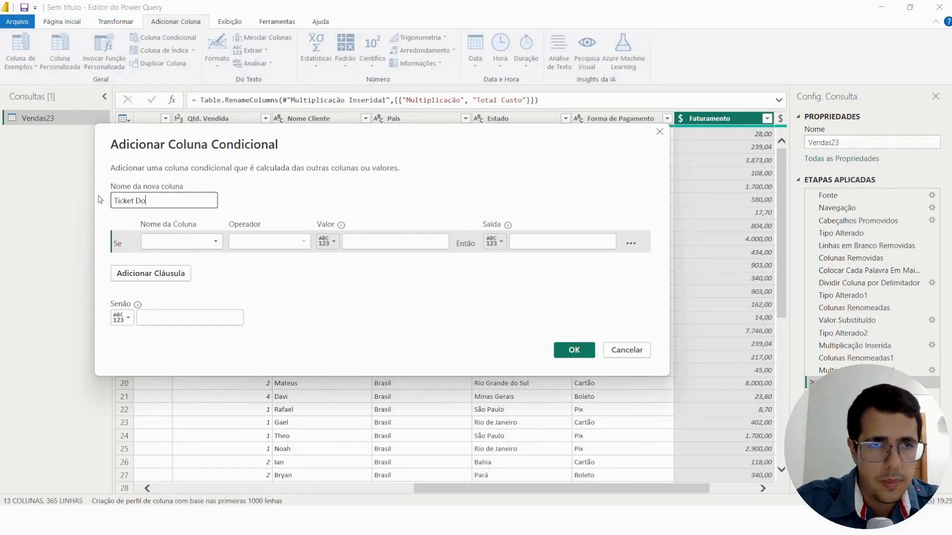
text( P)
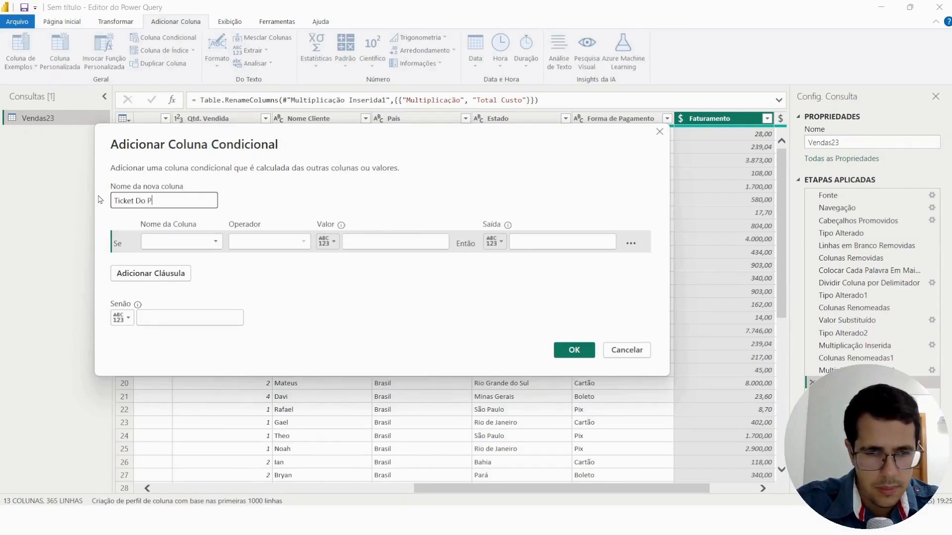
text(ro)
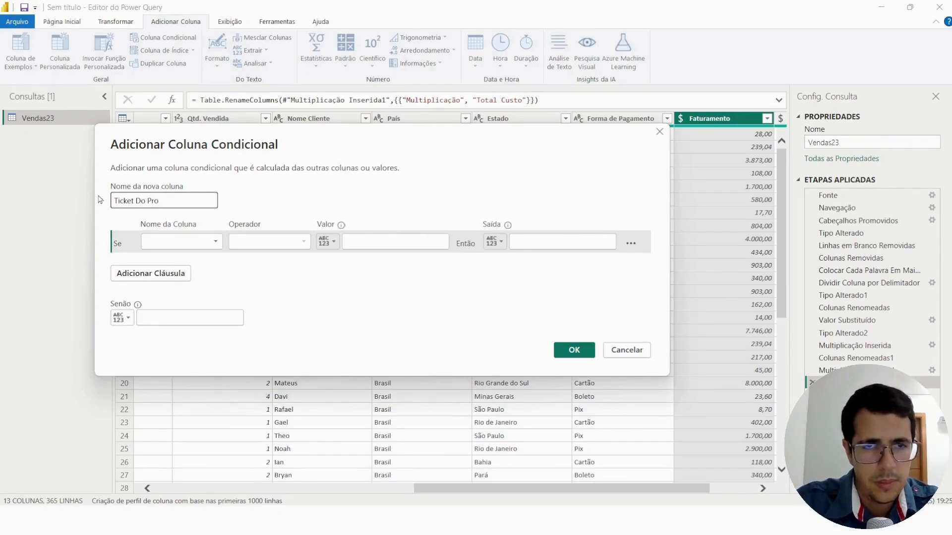
key(BackSpace)
key(BackSpace)
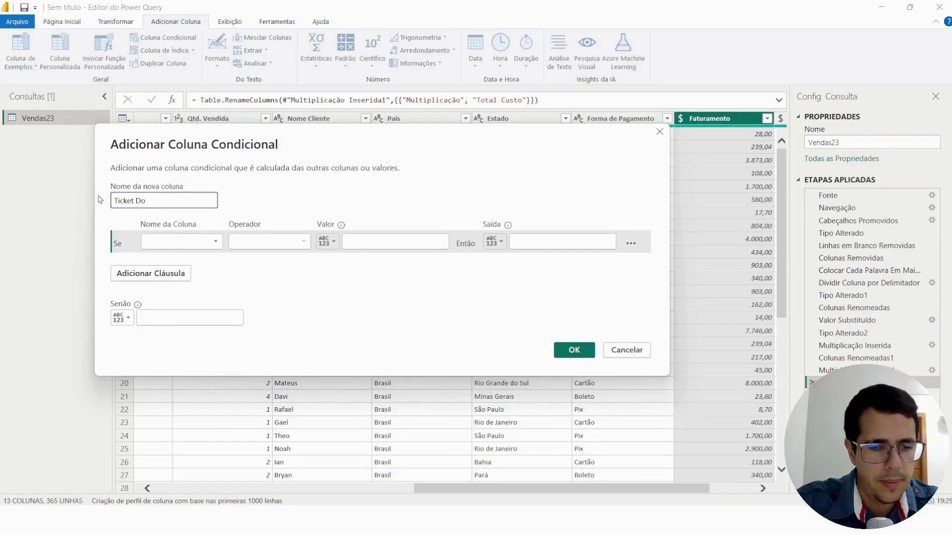
key(BackSpace)
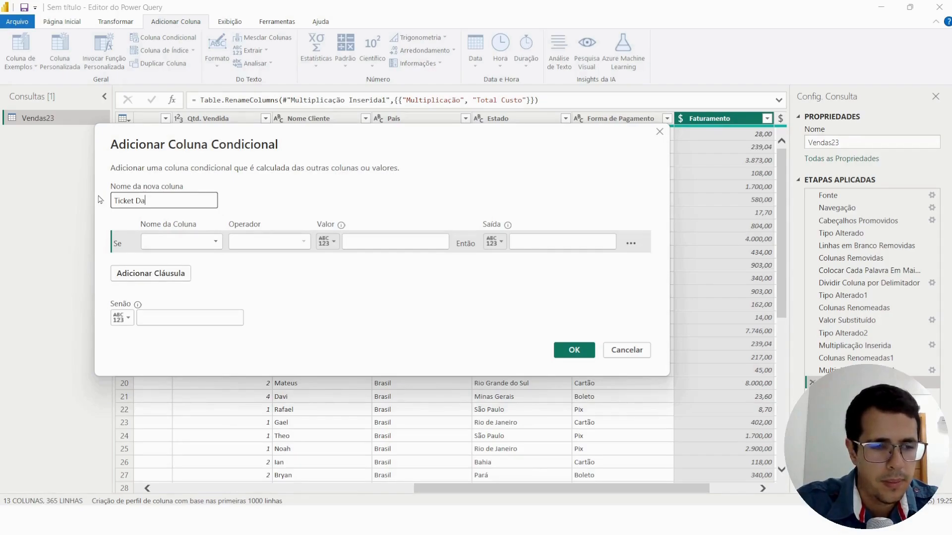
text(a Compra)
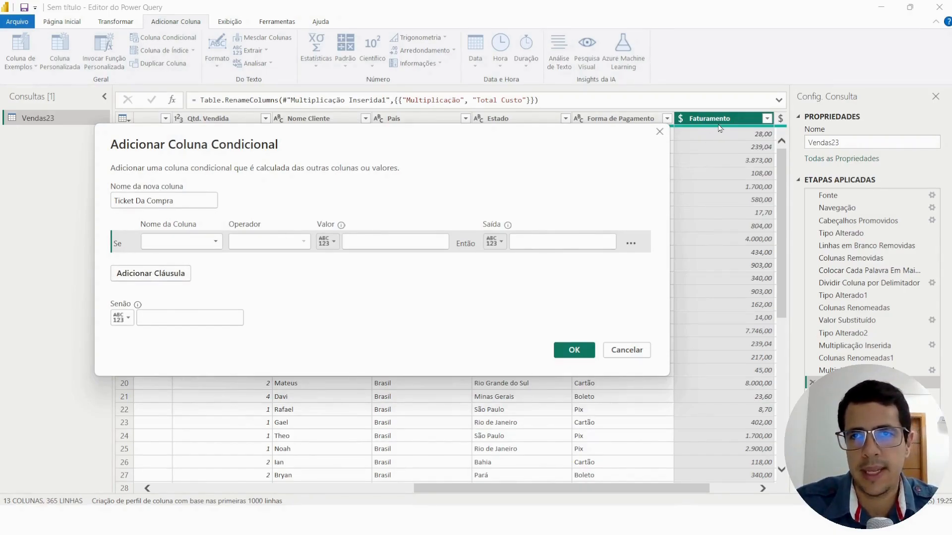
Step: Set the first condition to test whether Faturamento "é menor que ou igual a" 500
click(216, 246)
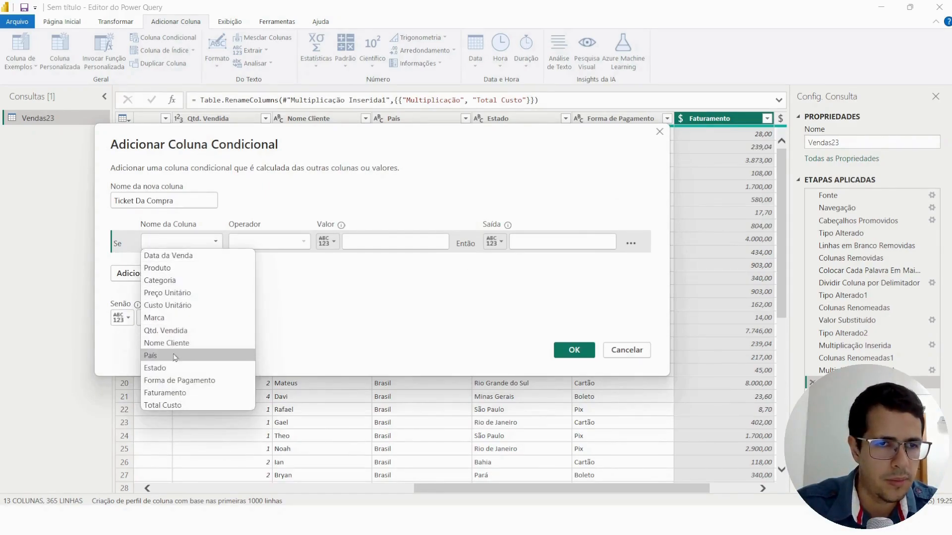
click(168, 395)
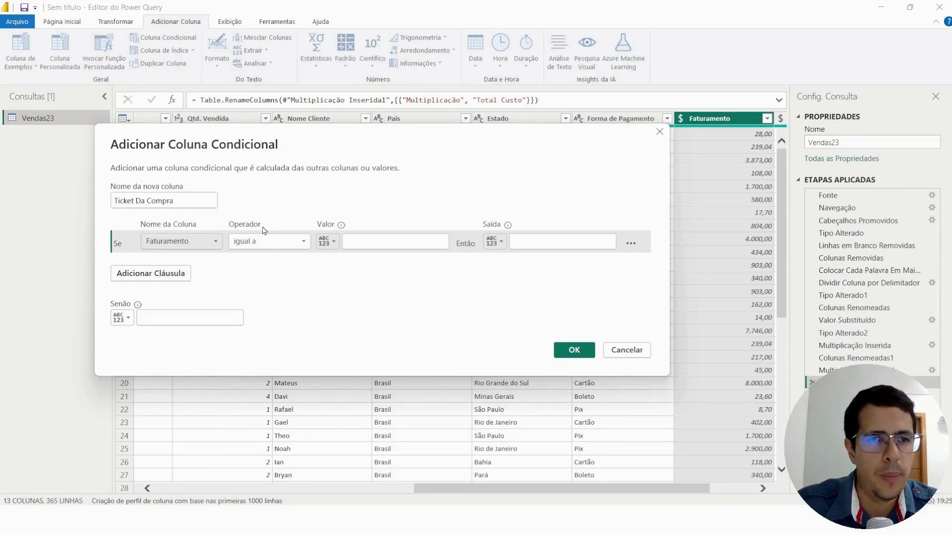
click(303, 242)
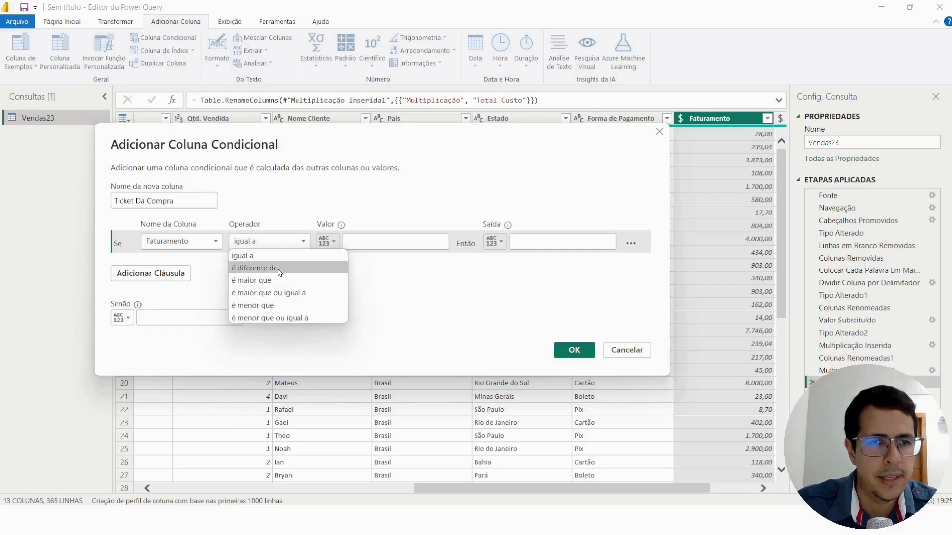
click(289, 320)
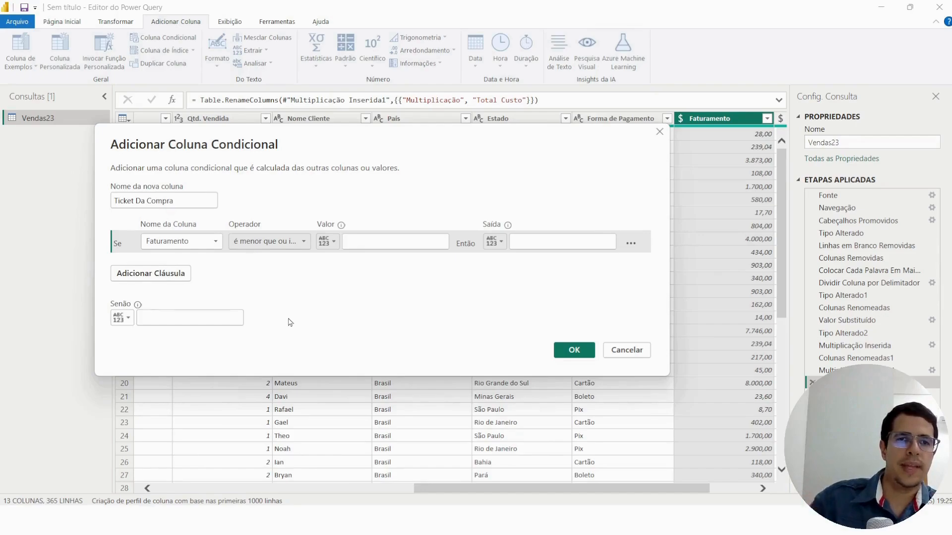
click(400, 244)
text(500)
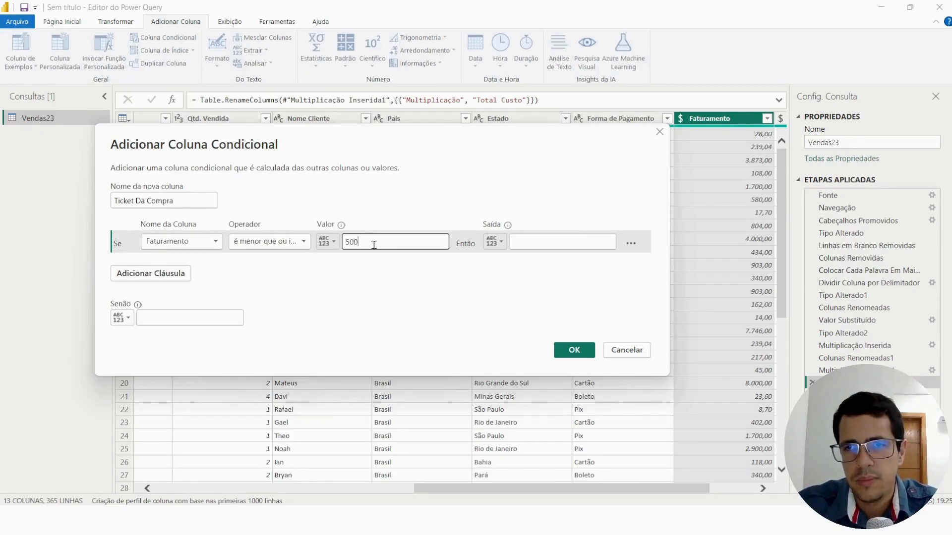
Step: Enter Ticket Baixo as the output of the first condition
click(546, 243)
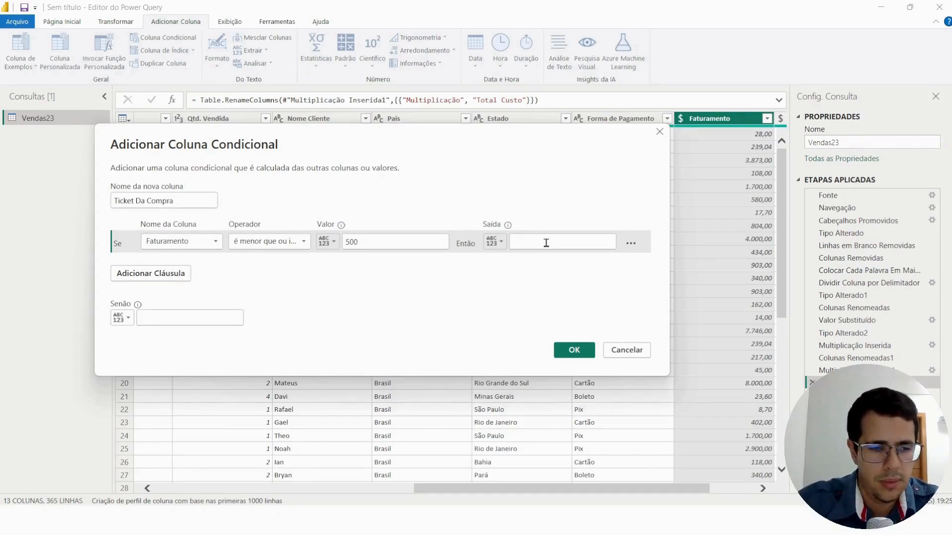
text(Ticket)
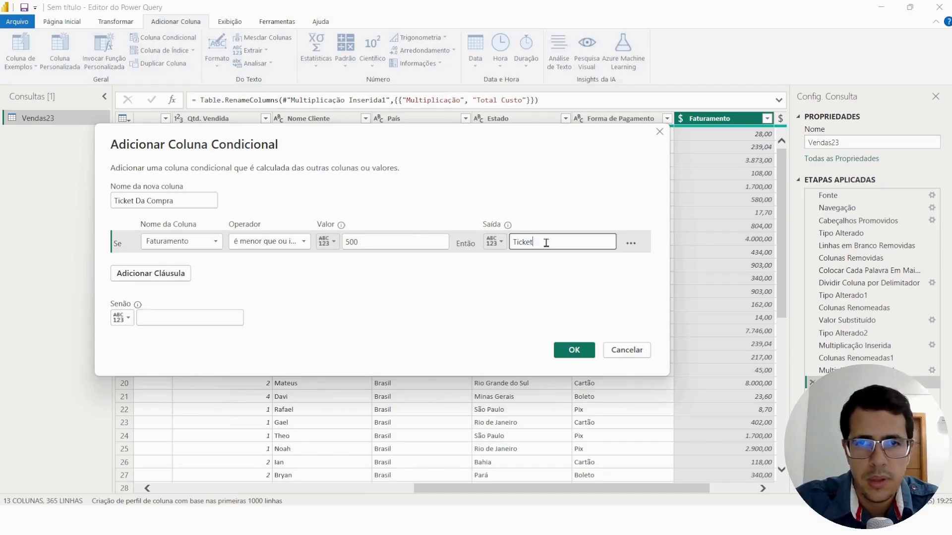
text( Baixo)
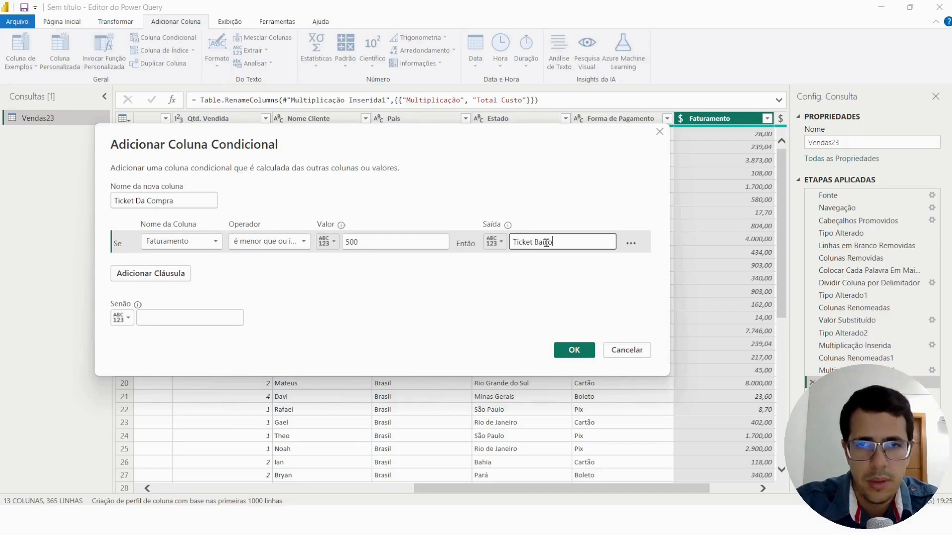
click(569, 220)
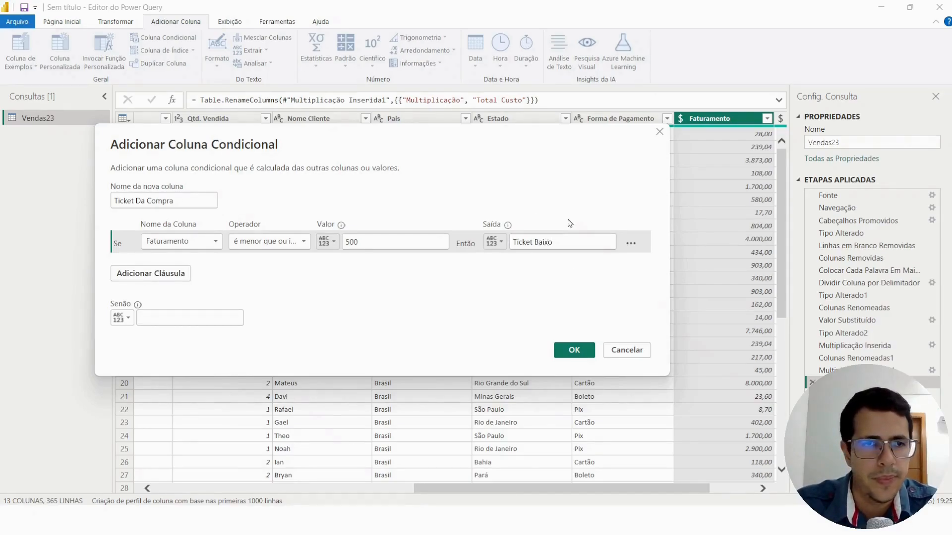
Step: Add a second clause that tests whether Faturamento "é menor que ou igual a" 2500
click(139, 275)
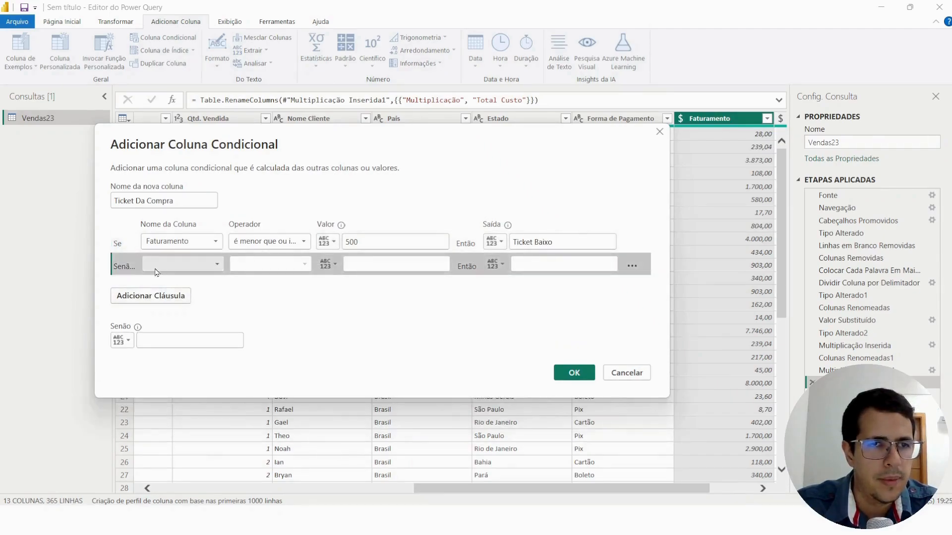
click(217, 268)
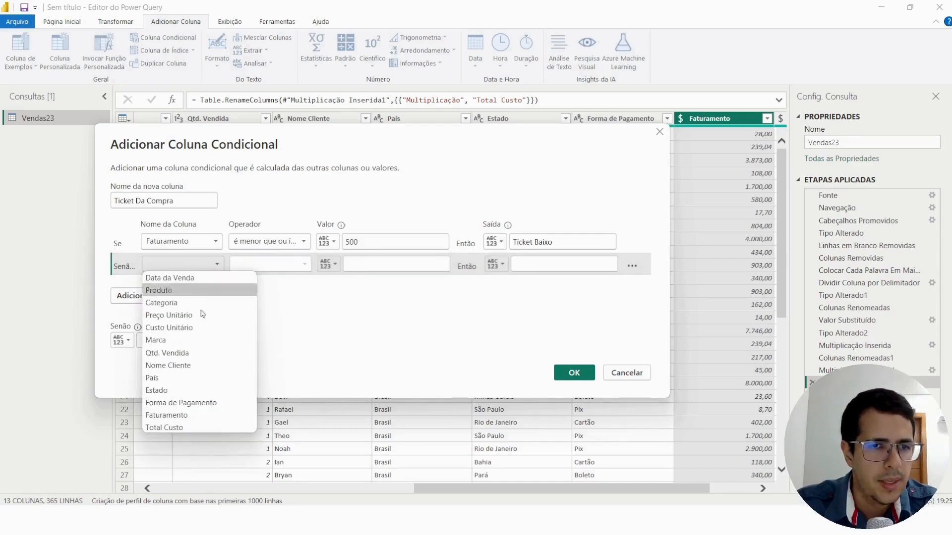
click(195, 416)
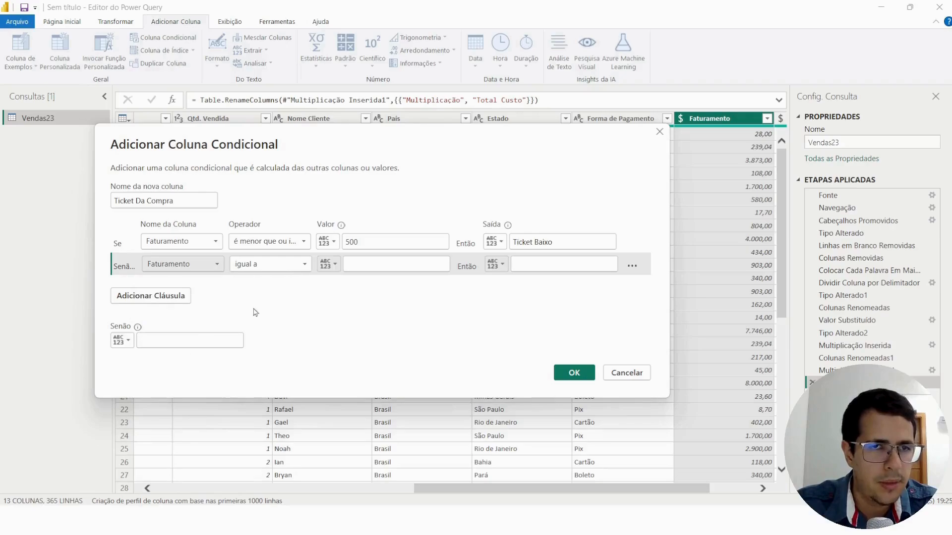
click(289, 268)
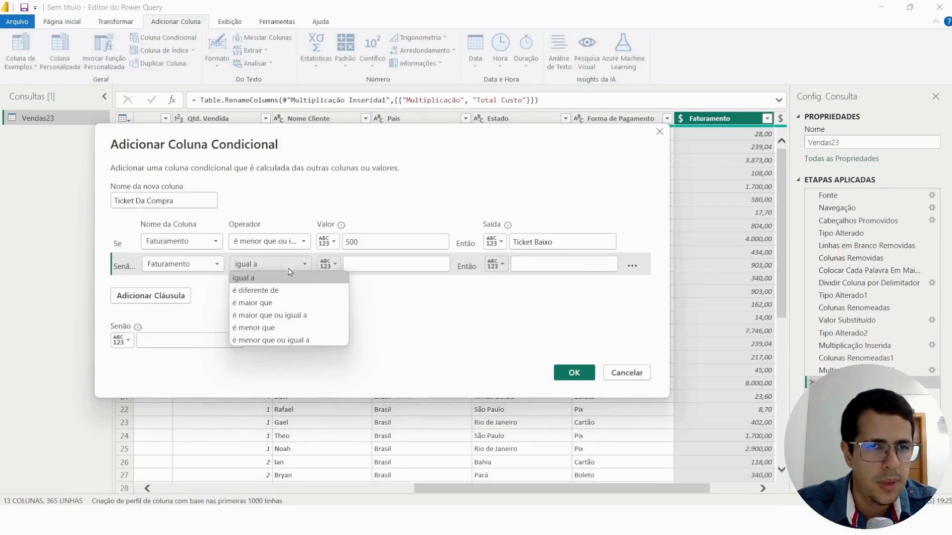
click(282, 341)
click(385, 263)
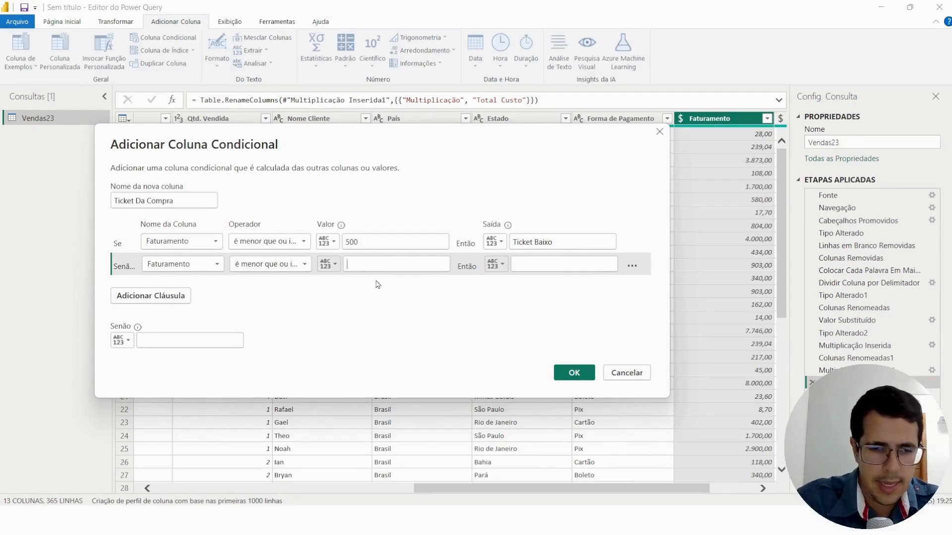
text(2)
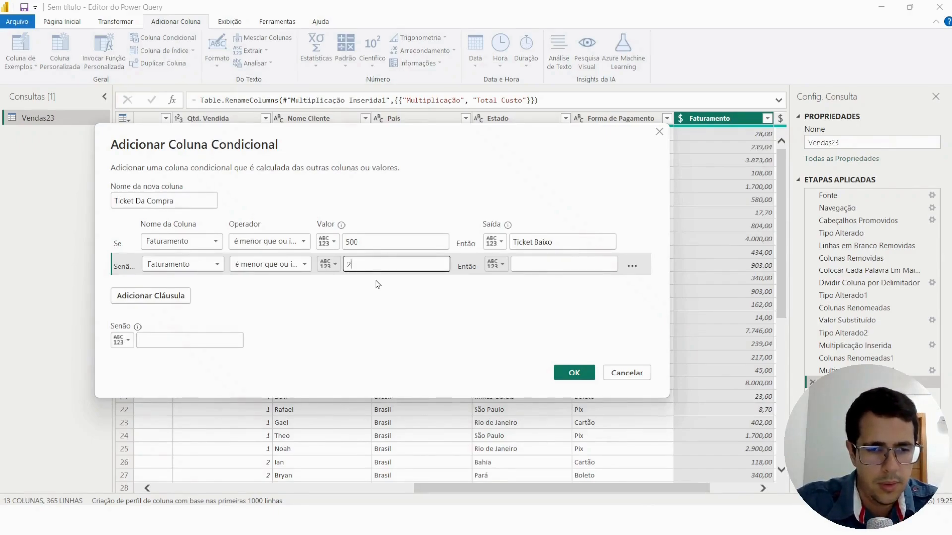
text(500)
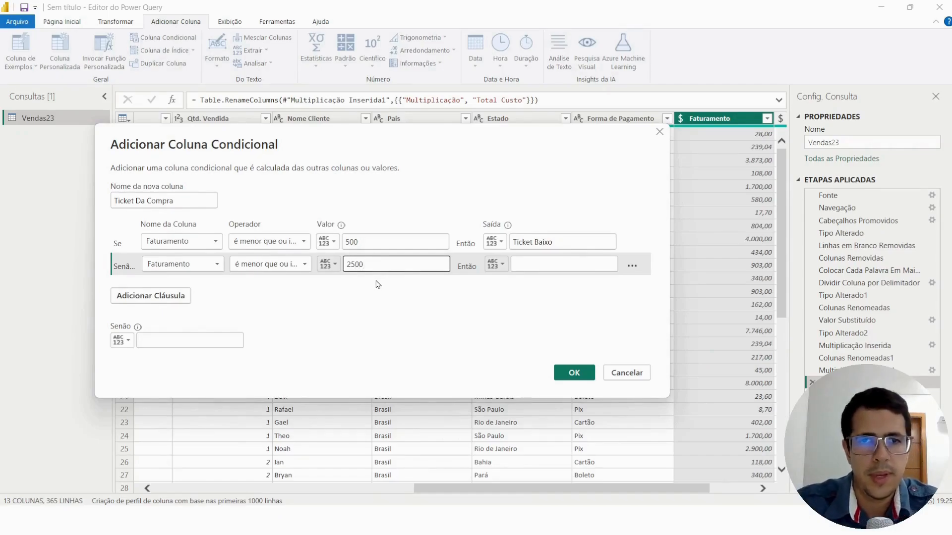
Step: Enter Ticket Médio as the output of the second clause, with the accent on the e
click(557, 266)
click(606, 267)
text(Ti)
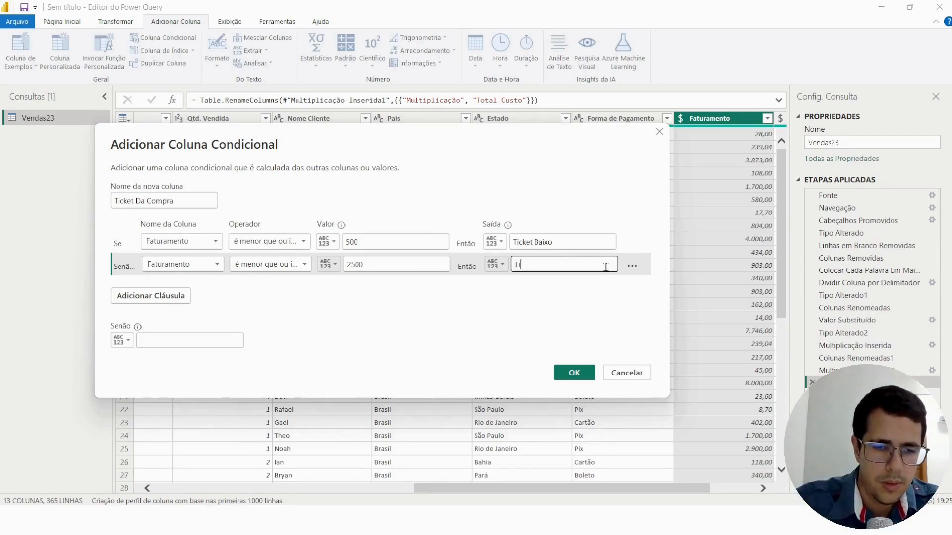
text(k)
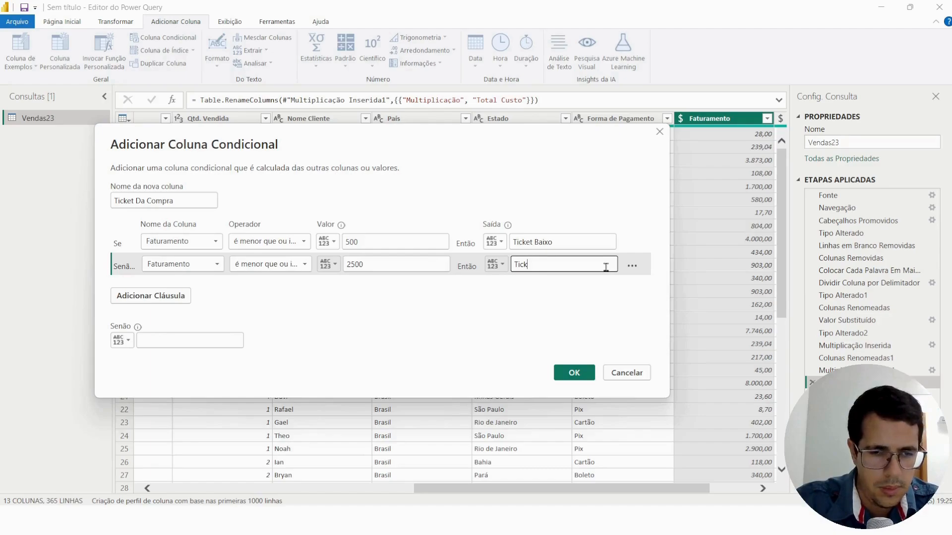
text(et M)
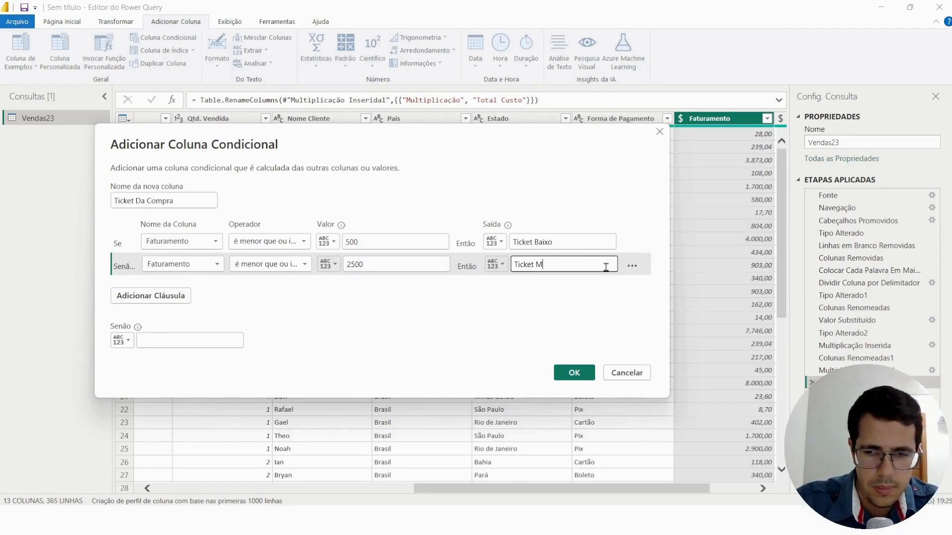
text(édio)
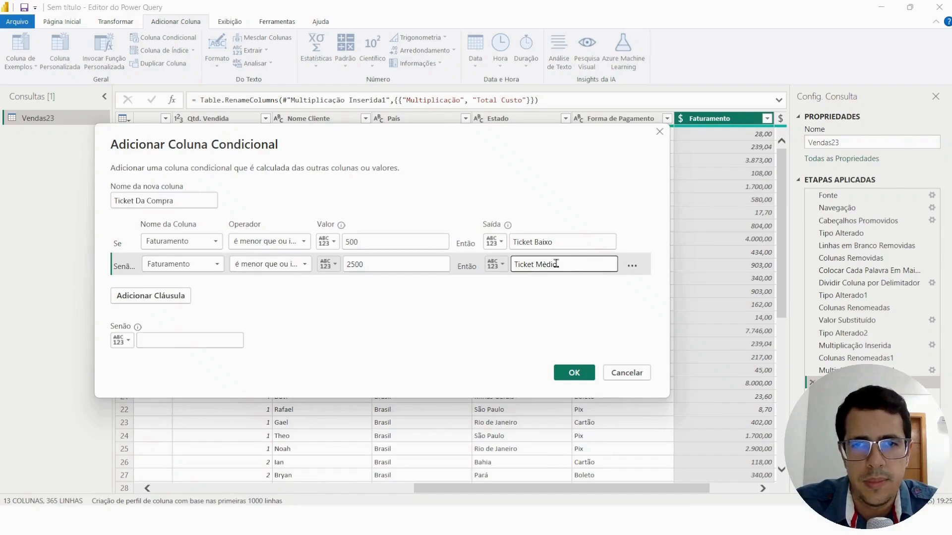
key(Left)
key(Left)
key(Left)
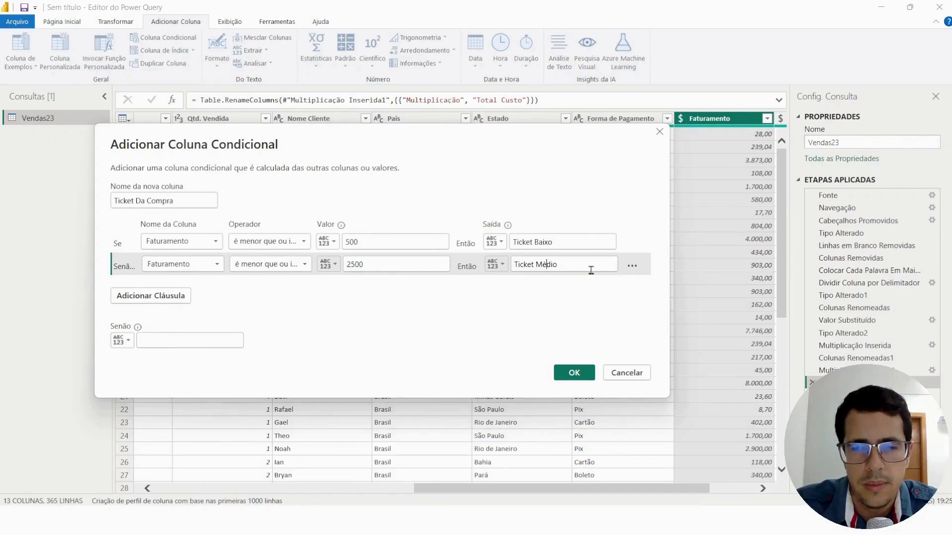
key(BackSpace)
text(e)
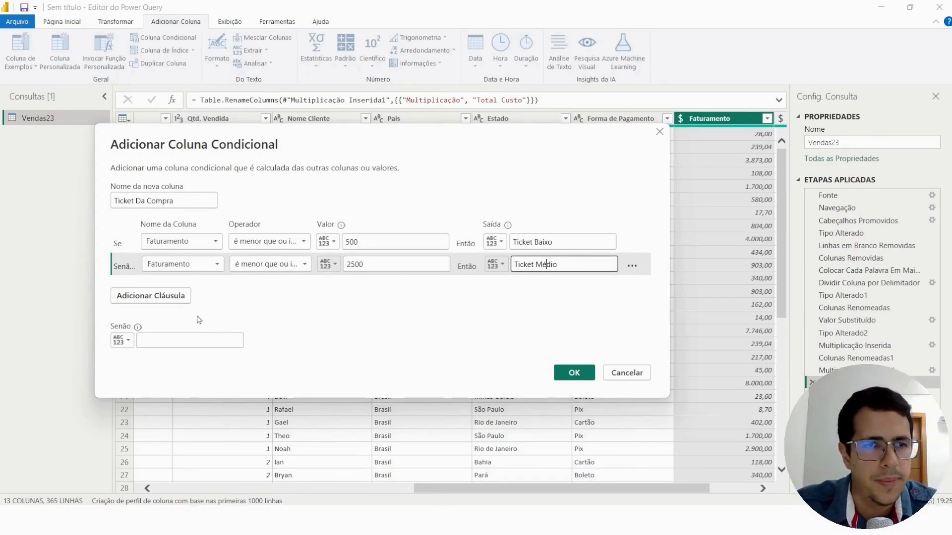
click(231, 324)
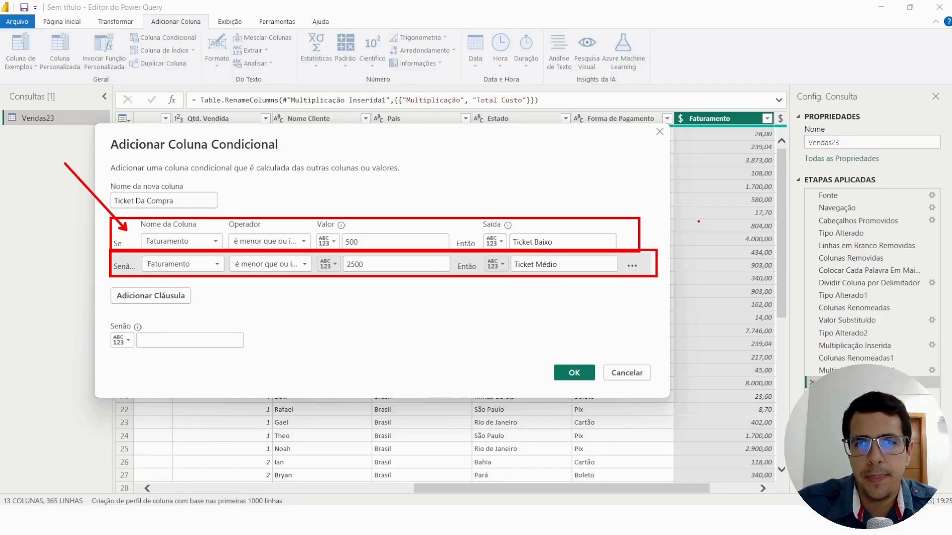
Step: Set the Senão output to Ticket Alto and create the Ticket Da Compra conditional column
drag(124, 265, 52, 220)
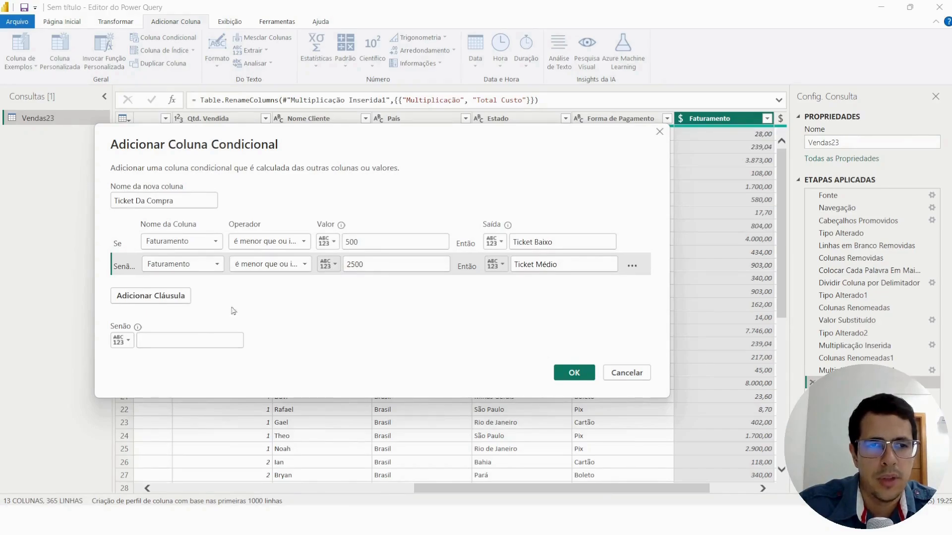
key(Tab)
text(Ticket)
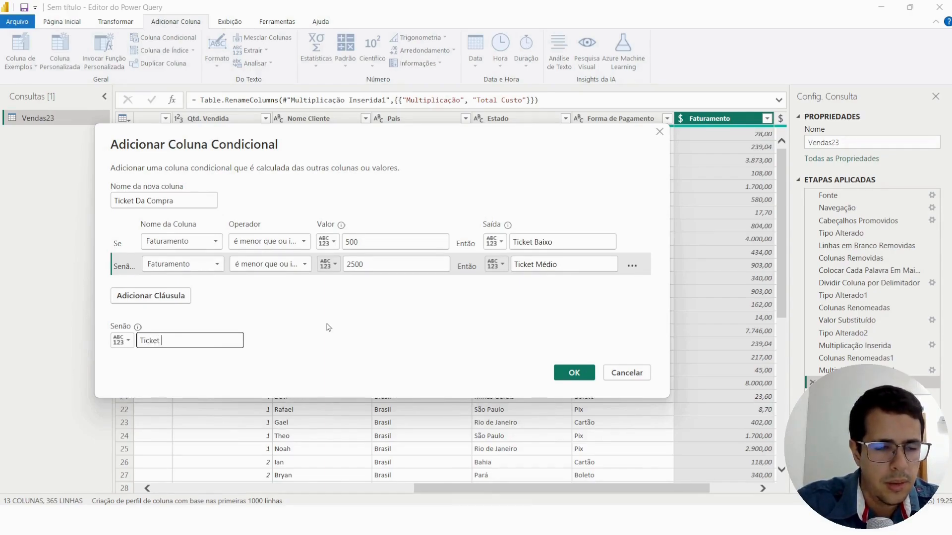
text( Alto)
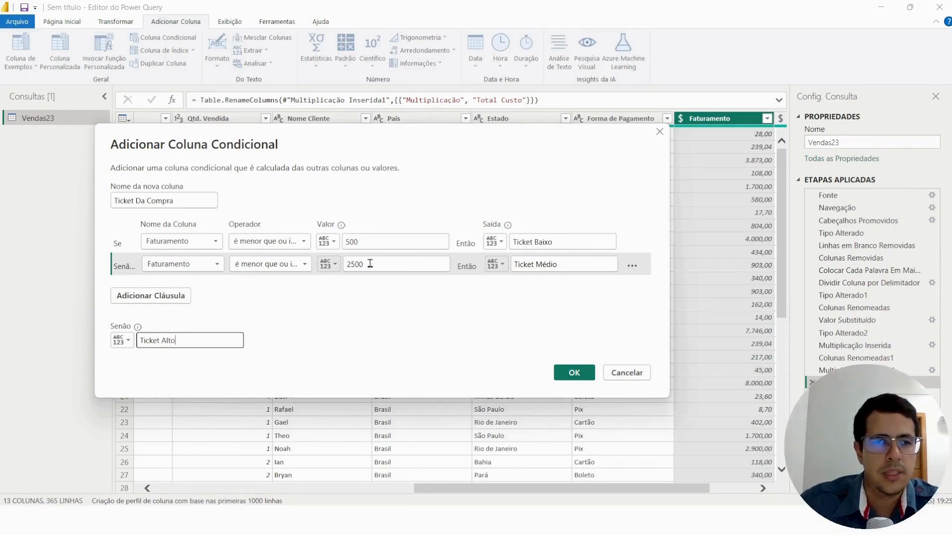
click(574, 373)
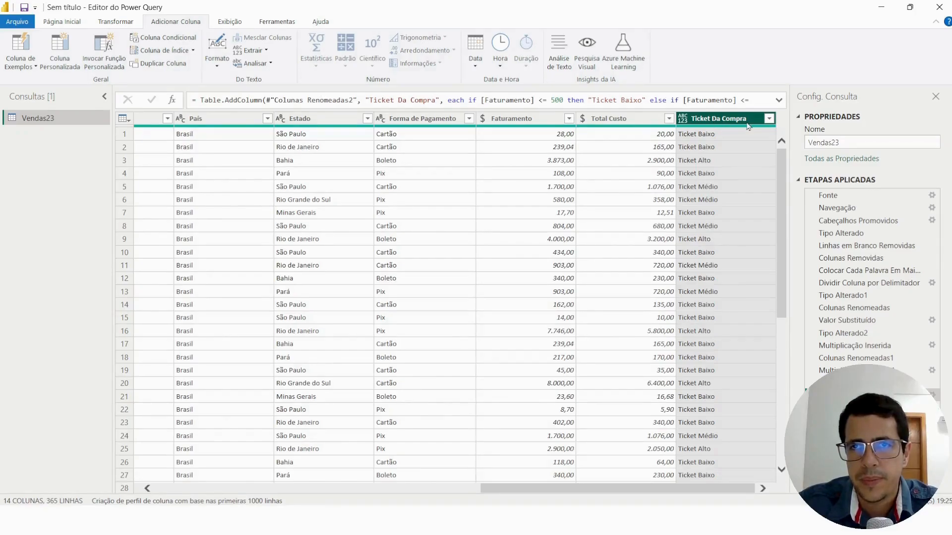
Step: Compare the Ticket Da Compra classifications in the first rows with their Faturamento values
click(694, 137)
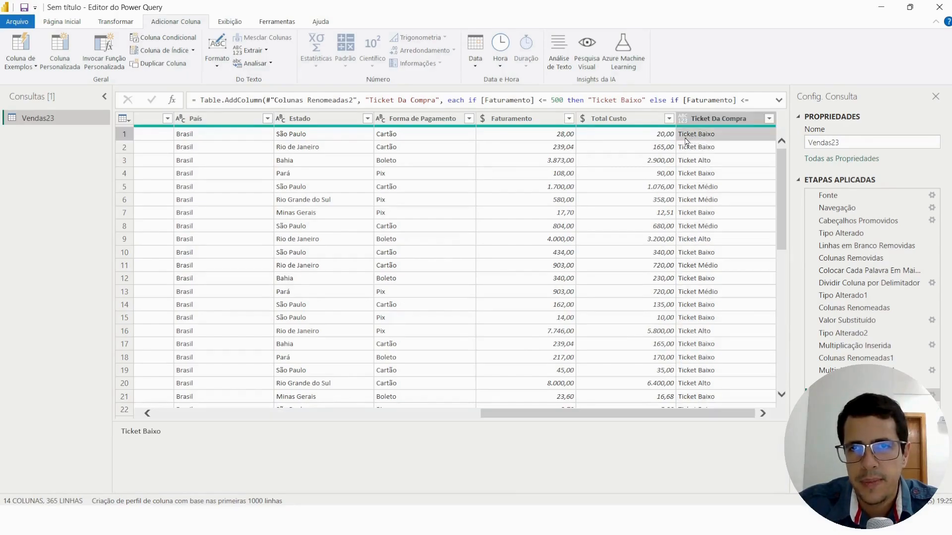
click(657, 139)
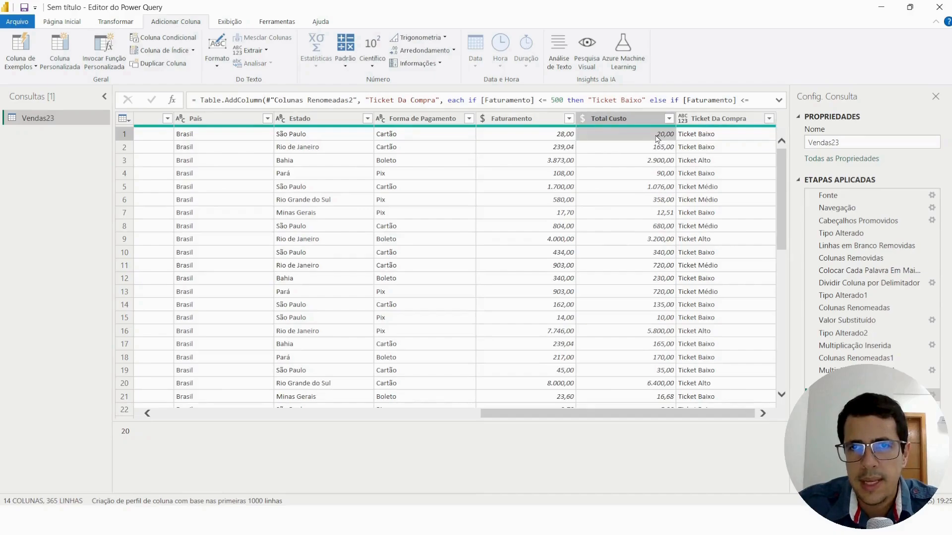
click(569, 135)
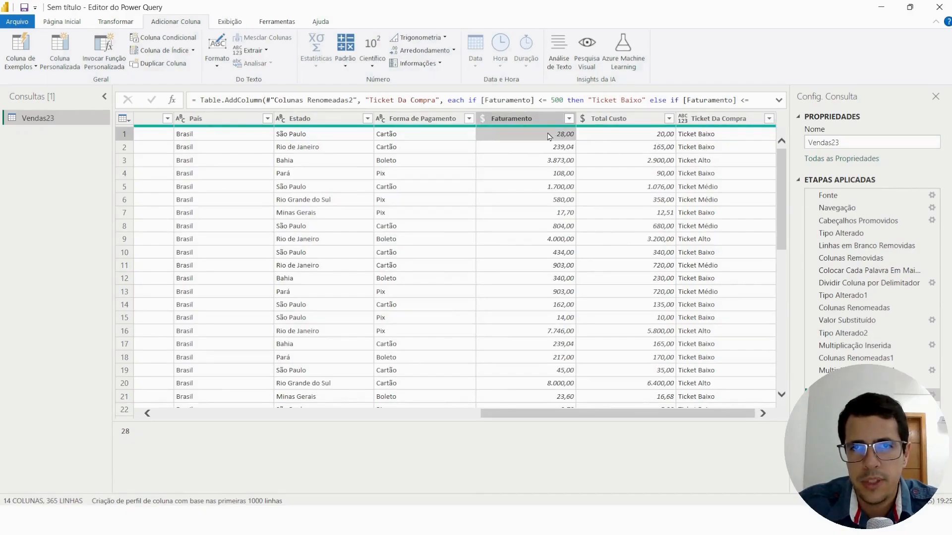
click(724, 138)
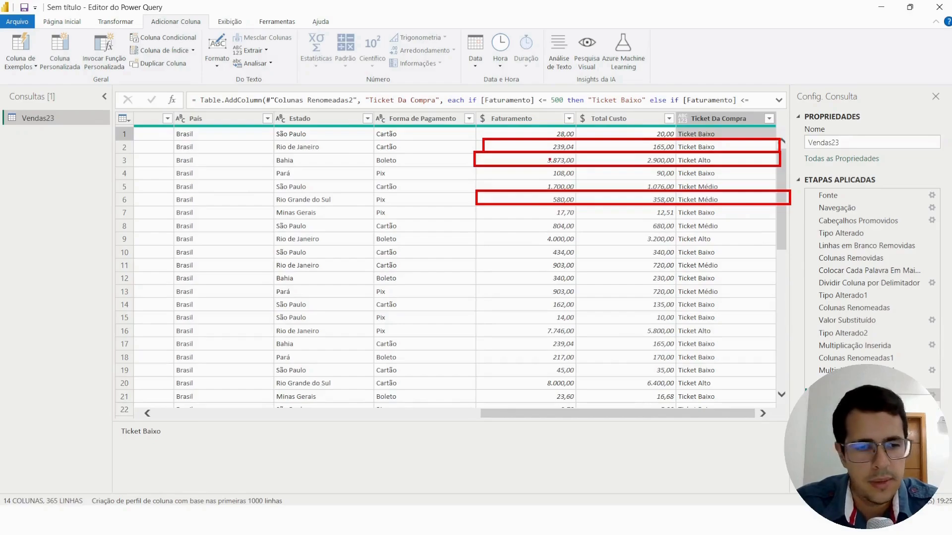
key(Escape)
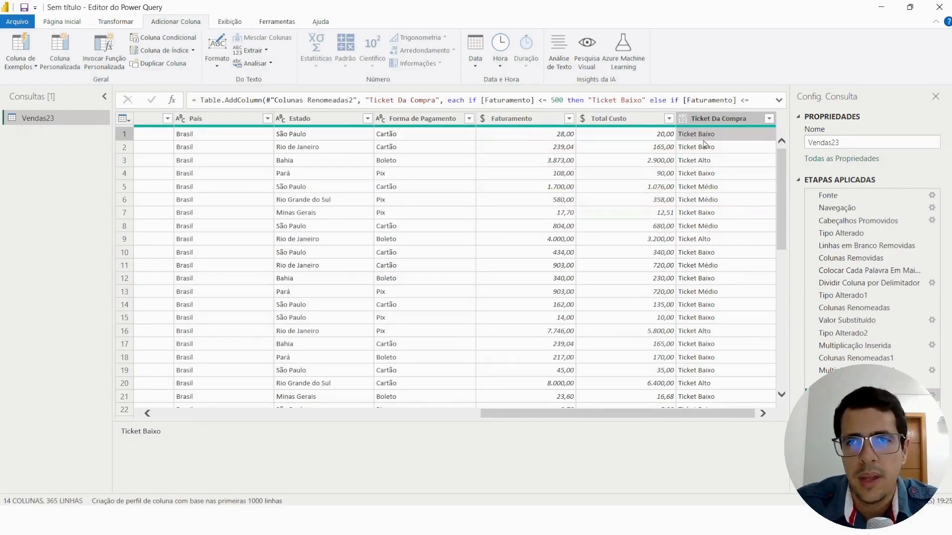
click(714, 124)
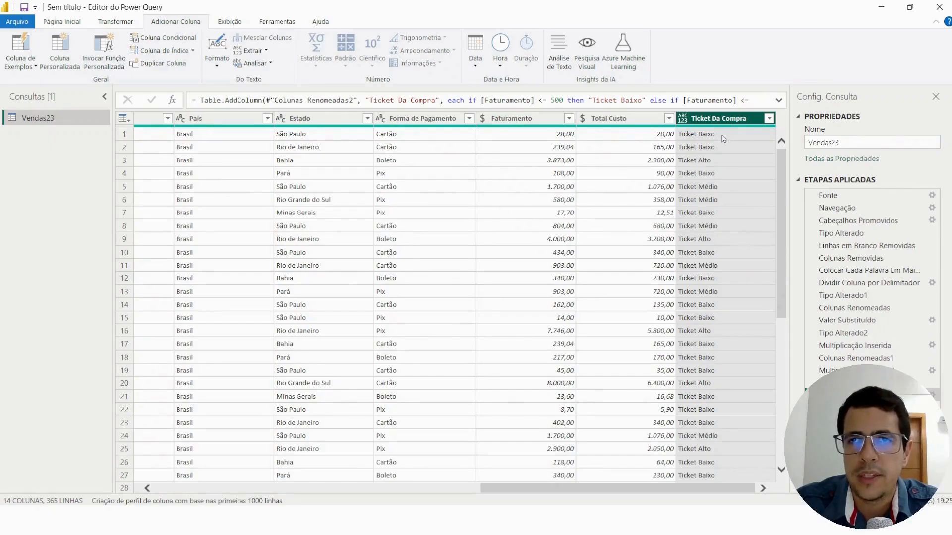
click(722, 138)
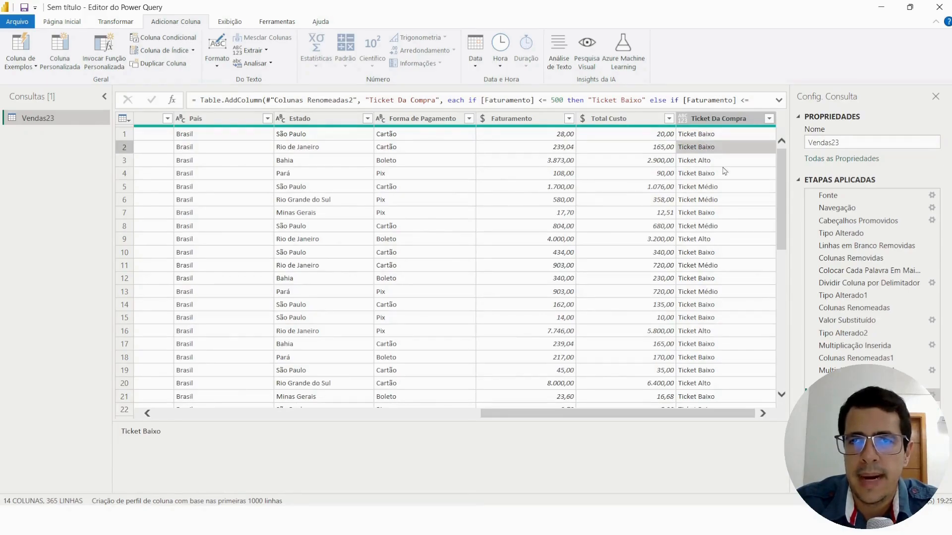
click(716, 217)
click(733, 149)
click(723, 136)
click(717, 161)
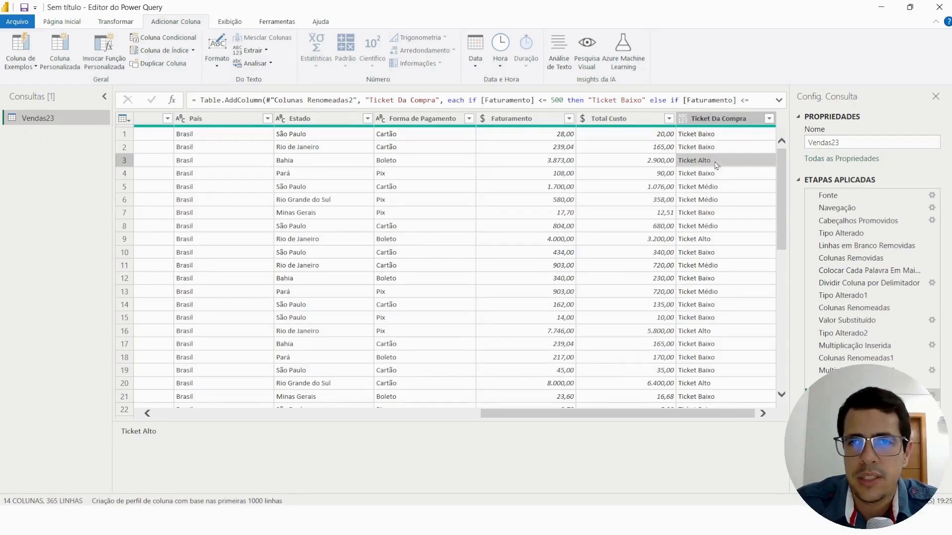
click(719, 175)
click(717, 135)
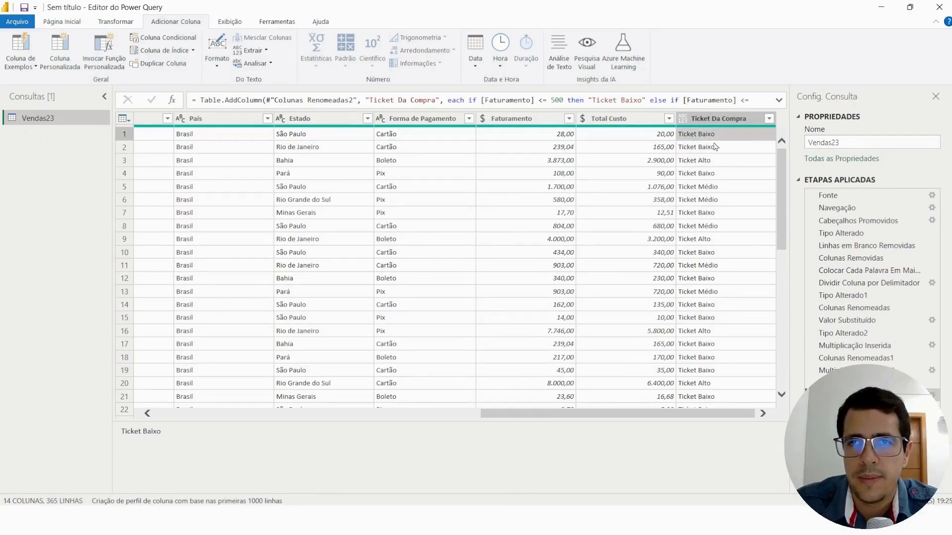
click(716, 147)
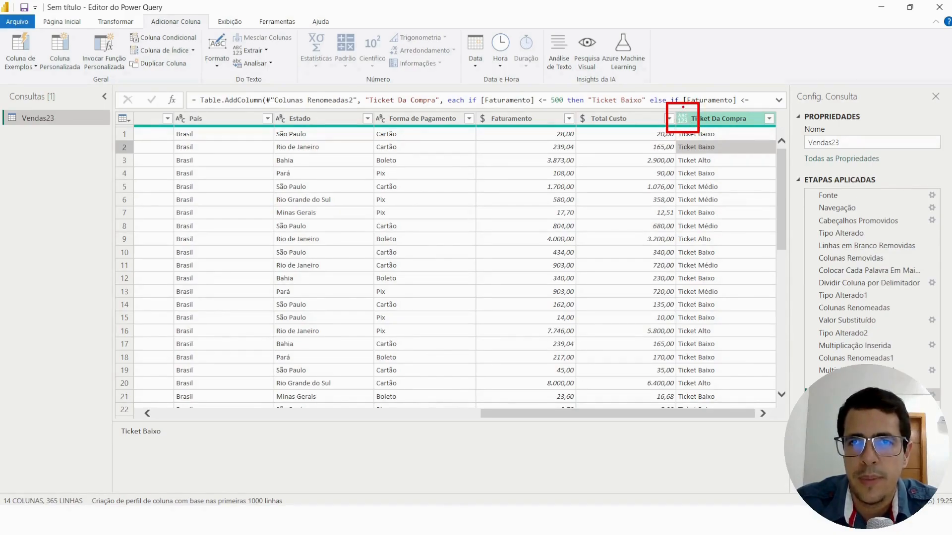
Step: Change the data type of the Ticket Da Compra column to Texto
key(Caps_Lock)
key(Caps_Lock)
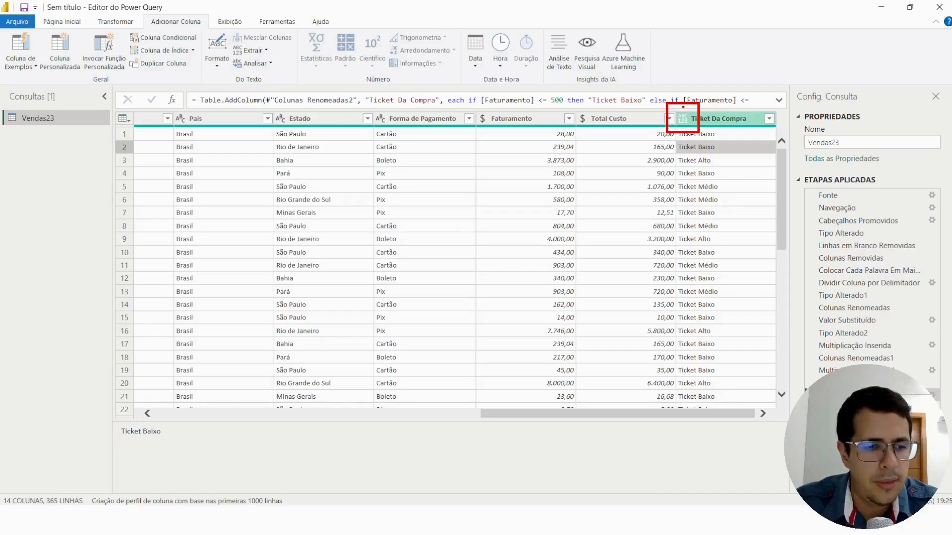
drag(683, 106, 651, 42)
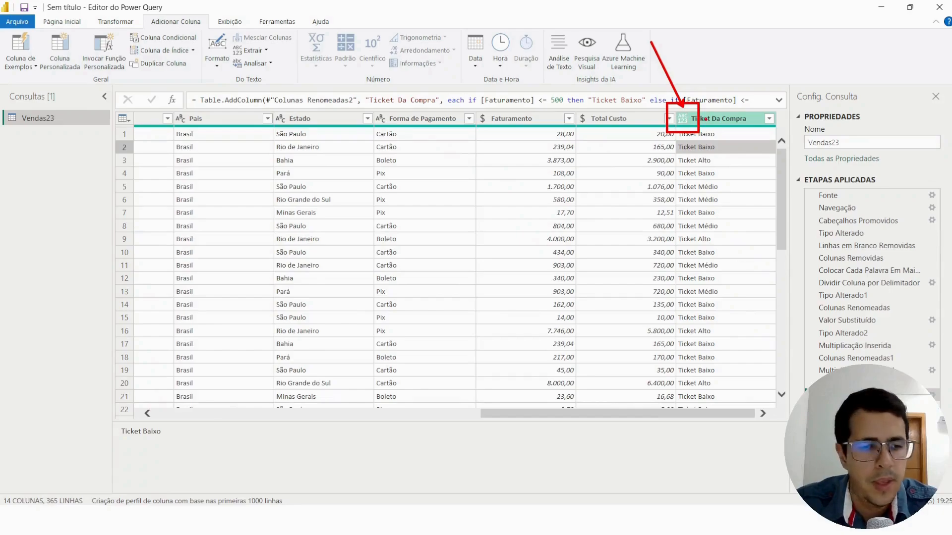
key(Escape)
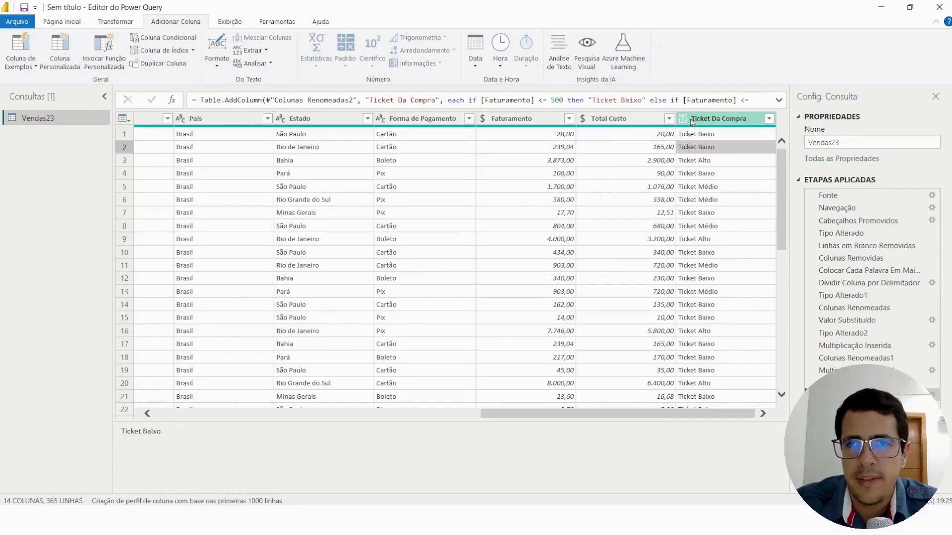
click(682, 119)
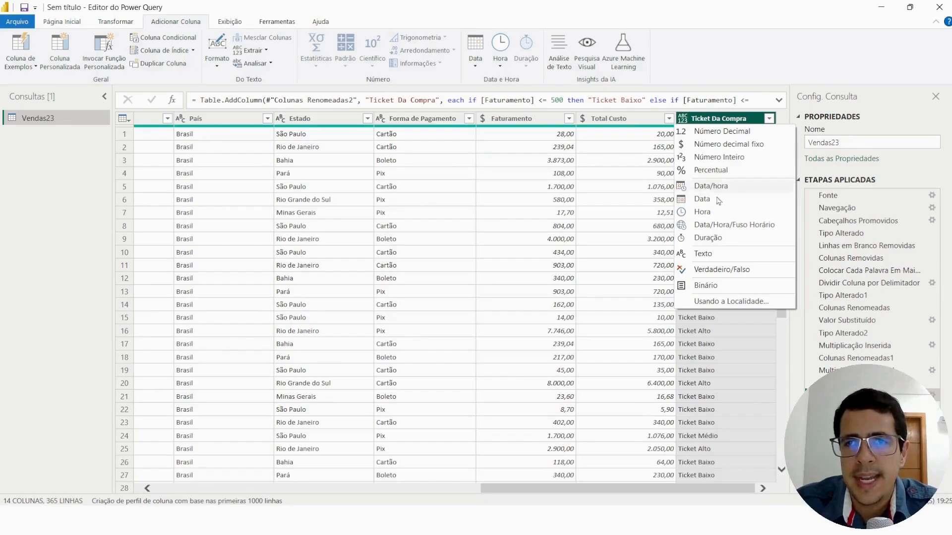
click(704, 255)
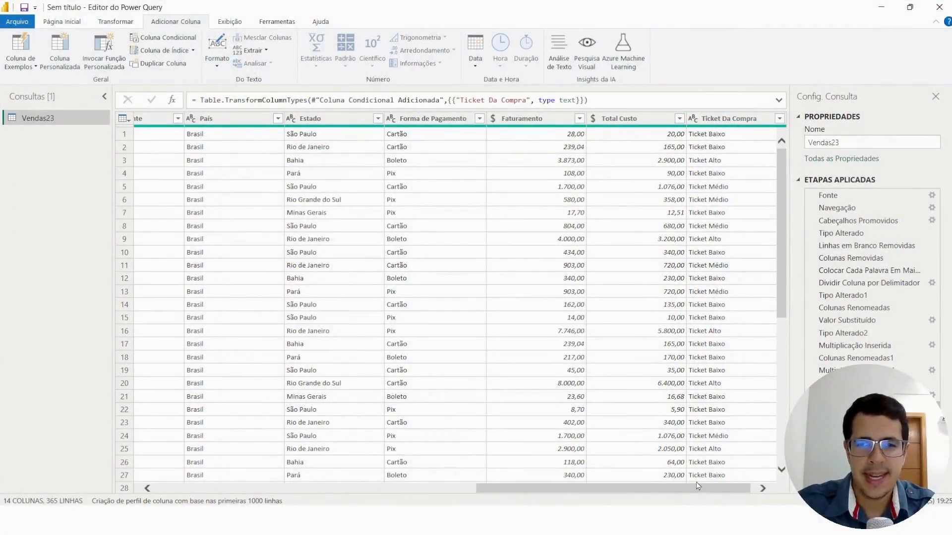
Step: Add an Ano column that extracts the year from the Data da Venda column
drag(698, 487, 332, 480)
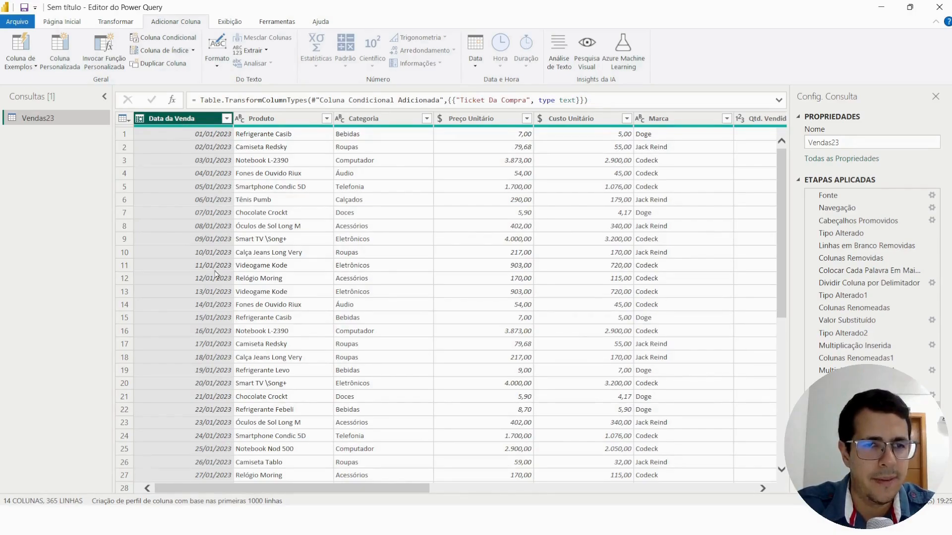
scroll(215, 274, down, 8)
scroll(215, 273, up, 6)
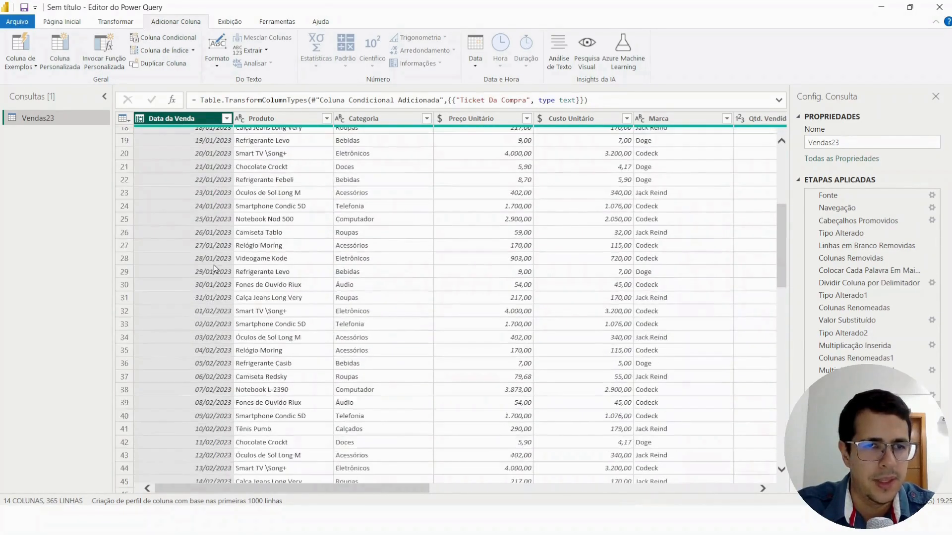
scroll(205, 253, up, 3)
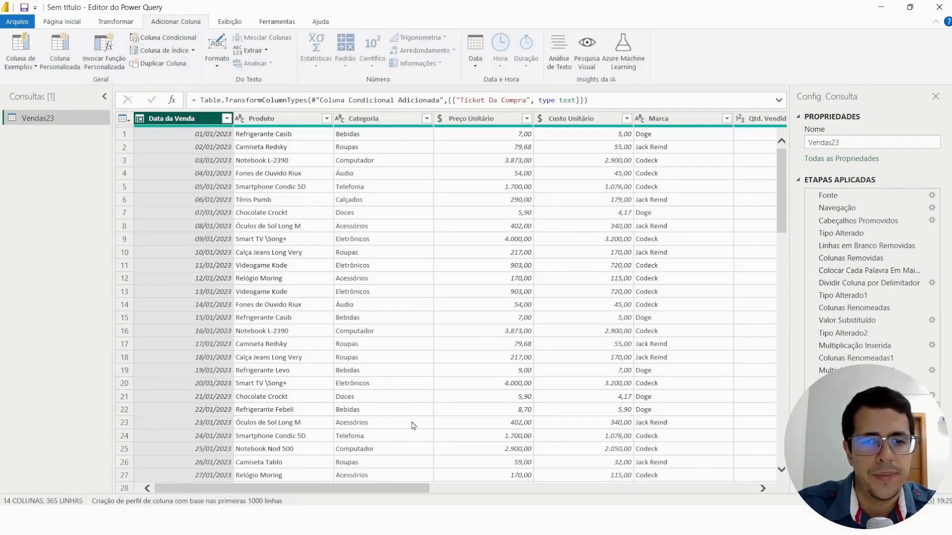
drag(425, 488, 793, 502)
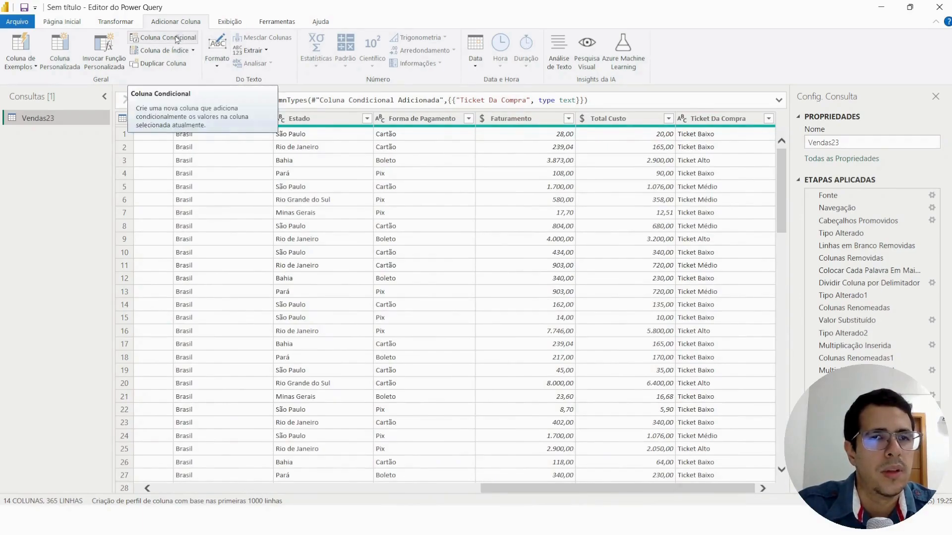
click(476, 66)
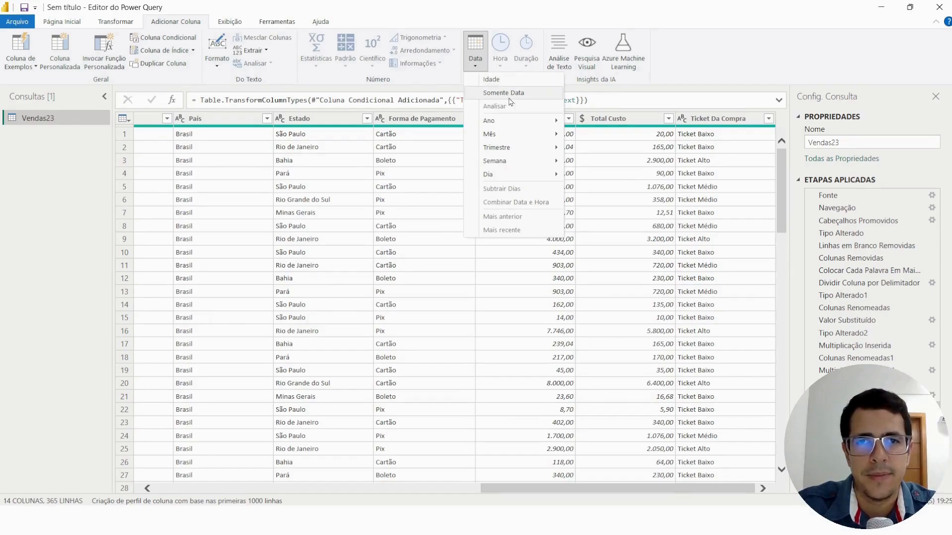
mouse_move(547, 127)
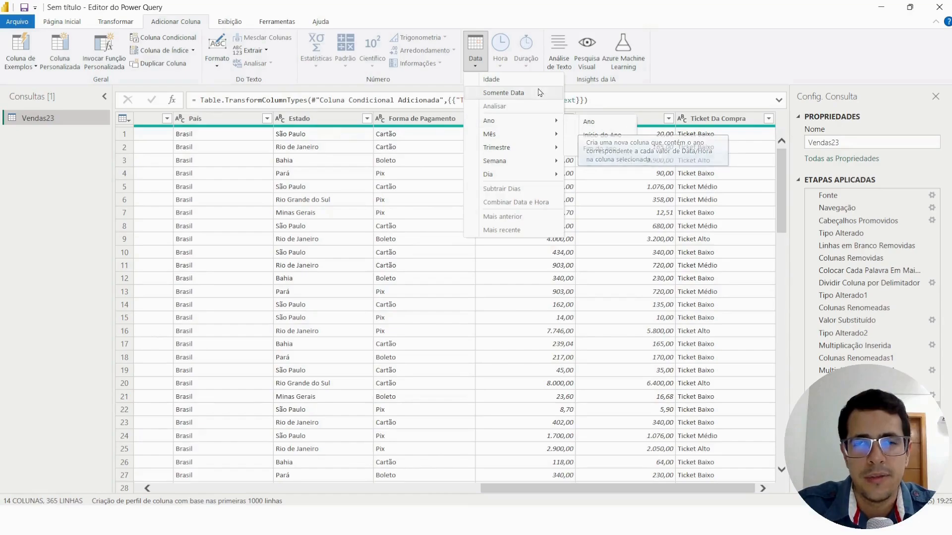
click(590, 123)
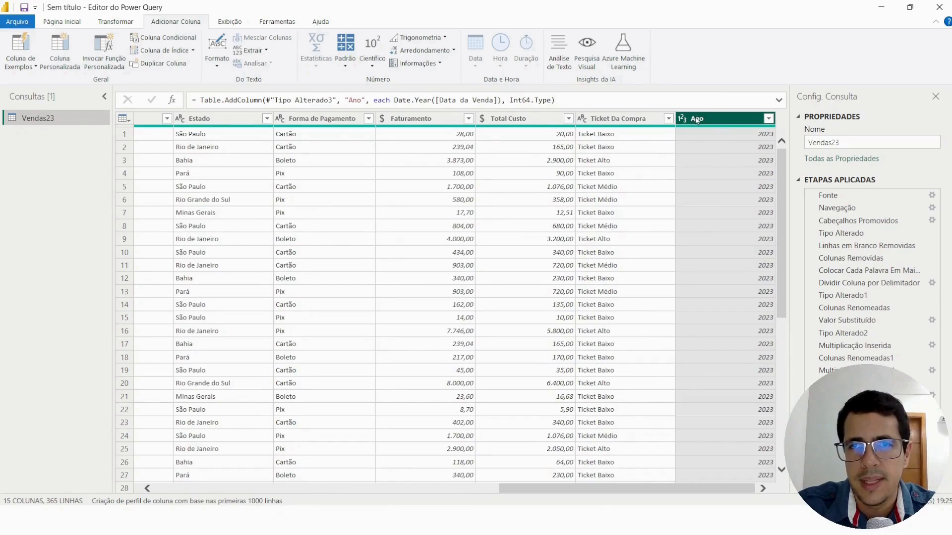
Step: Add a Mês column that extracts the month number from the Data da Venda column
drag(783, 163, 777, 121)
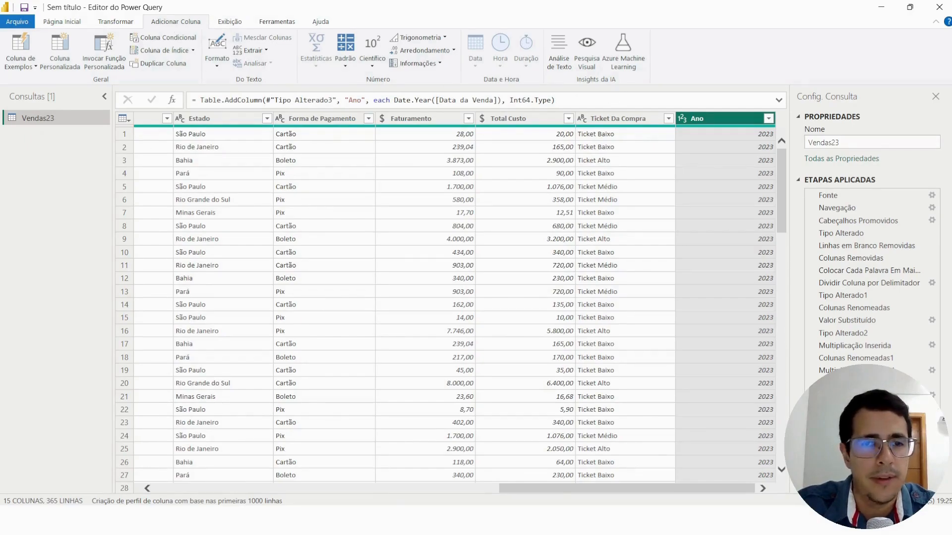
drag(549, 485, 206, 487)
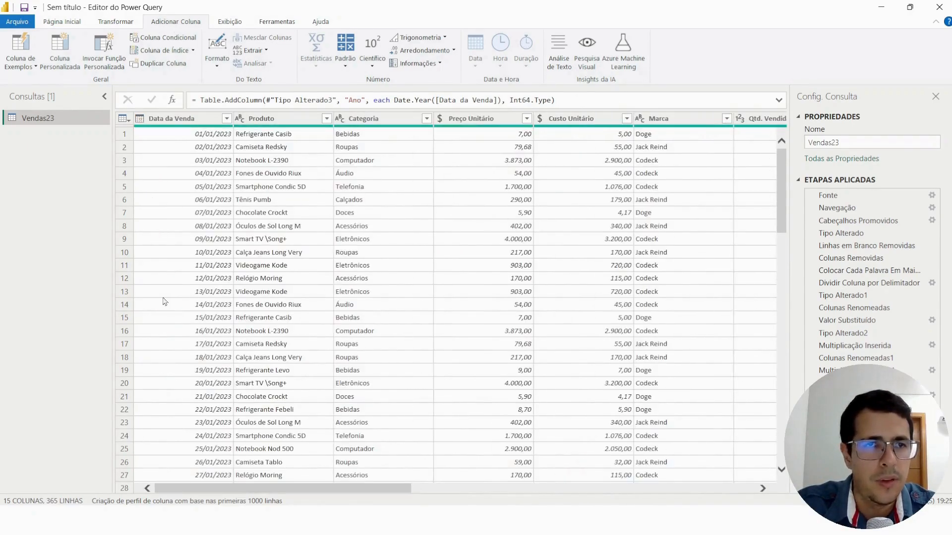
click(191, 120)
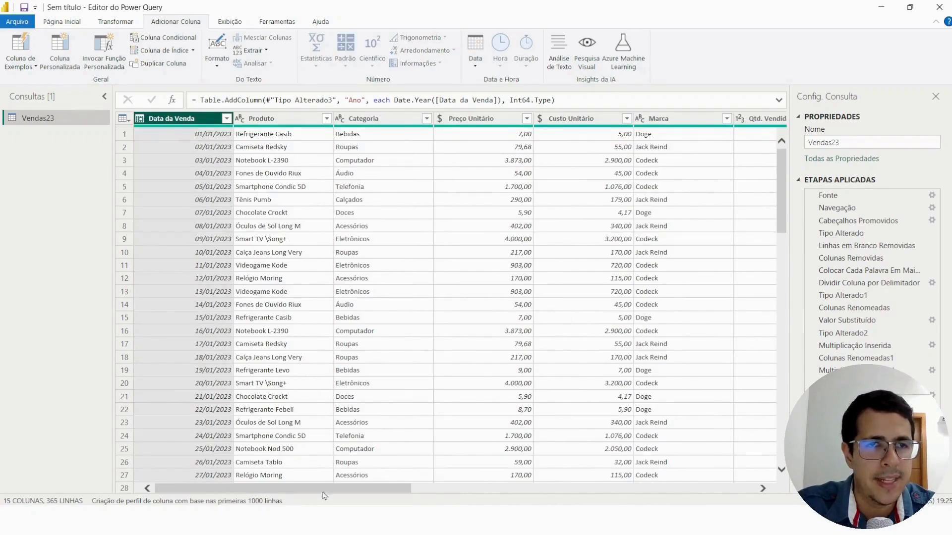
drag(397, 490, 773, 500)
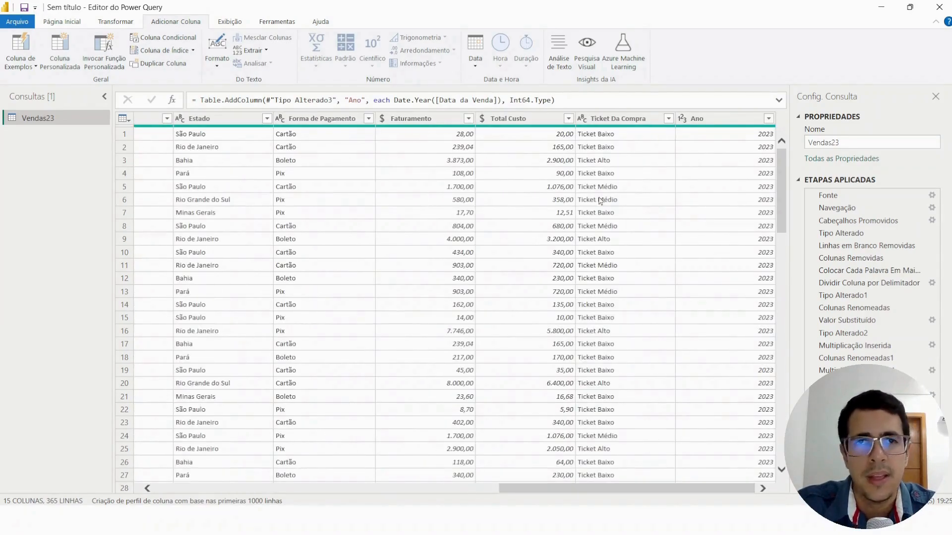
click(474, 55)
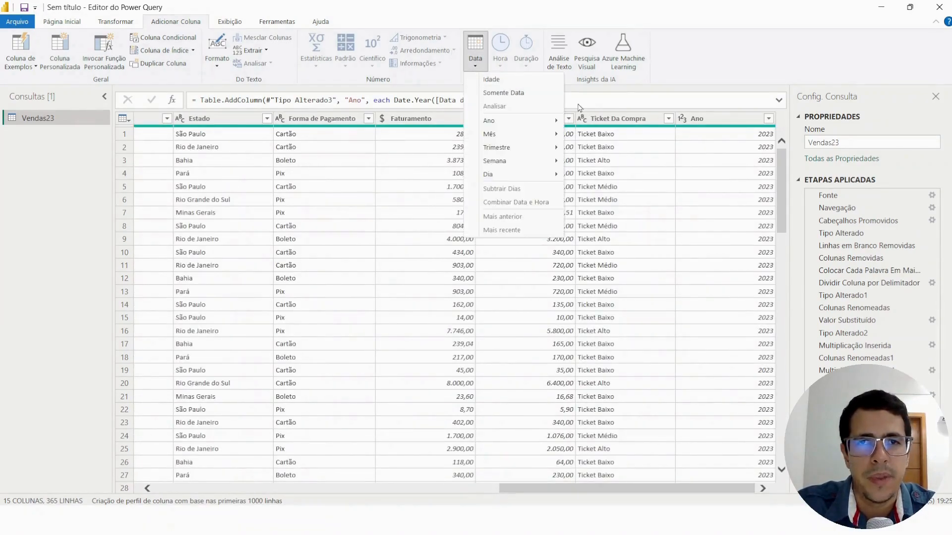
mouse_move(541, 124)
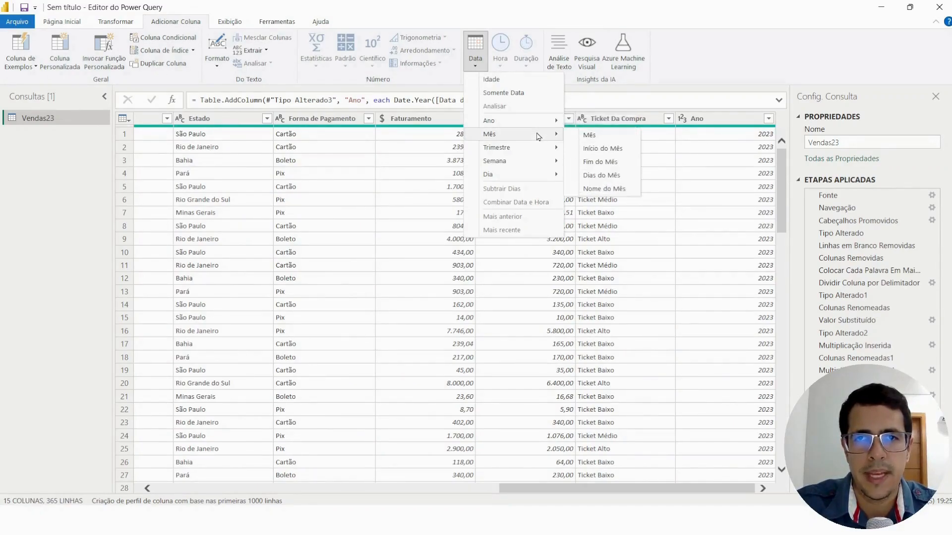
click(591, 135)
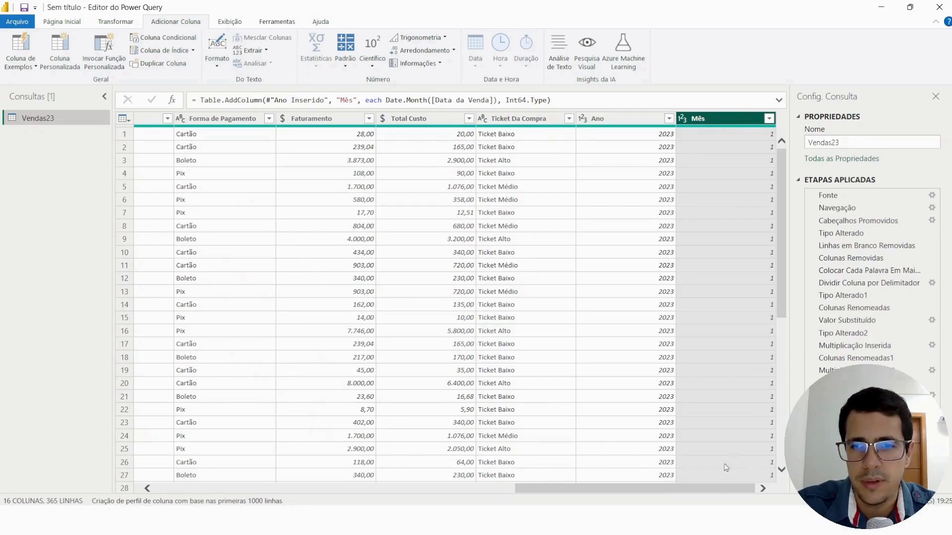
drag(713, 492, 297, 471)
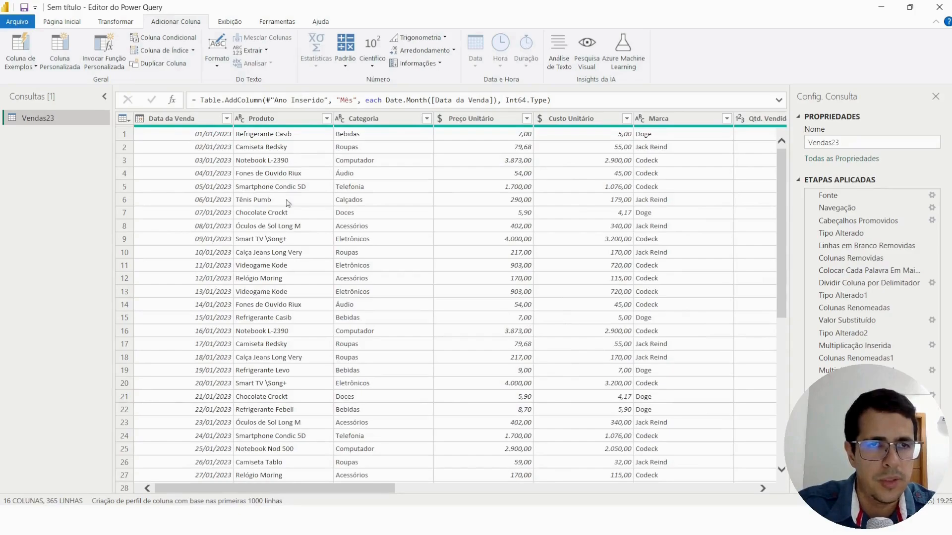
drag(378, 490, 739, 490)
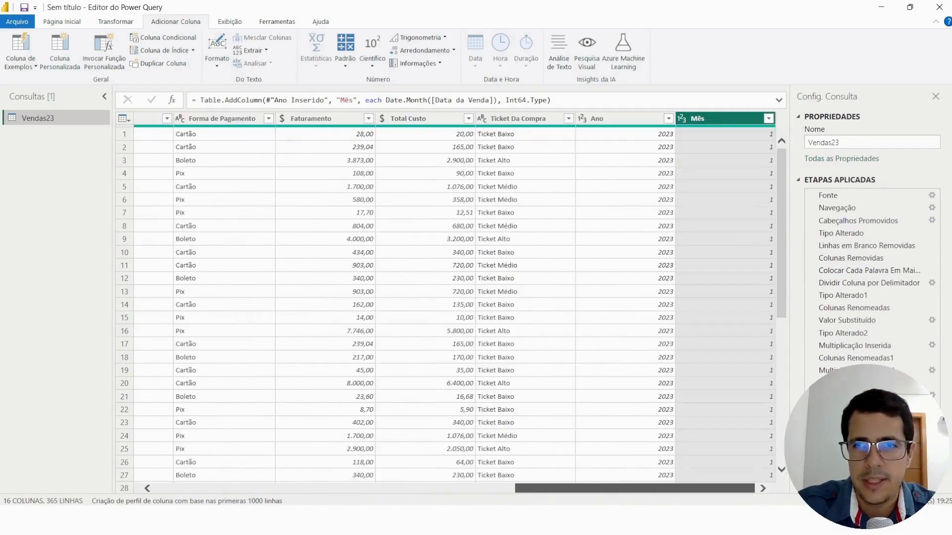
Step: Compare the Mês values with the Data da Venda dates in the rows where January turns into February
drag(783, 223, 770, 360)
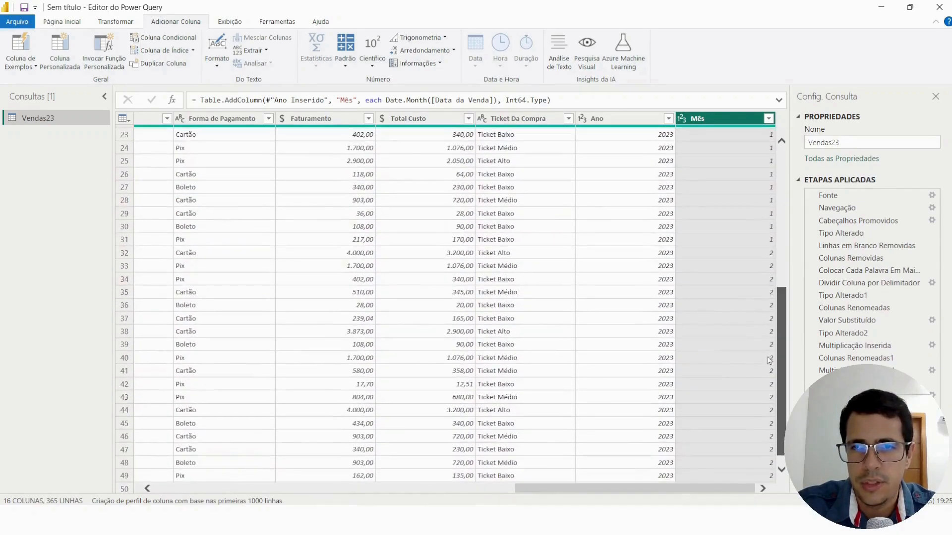
click(695, 251)
click(728, 242)
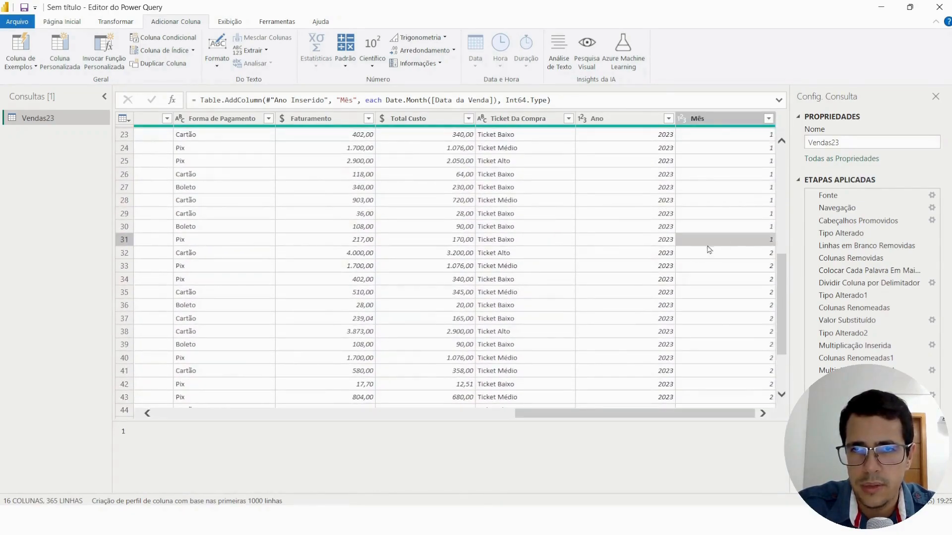
click(125, 242)
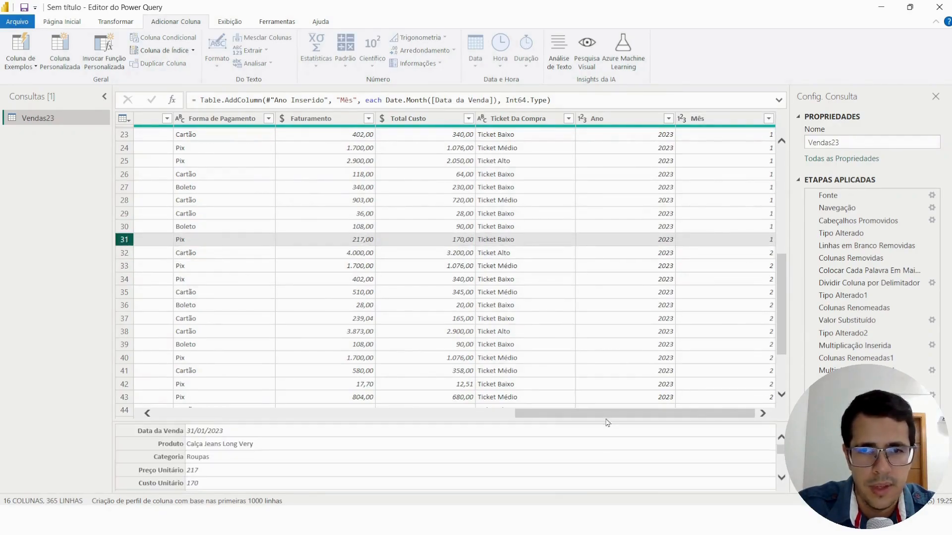
drag(603, 421, 243, 422)
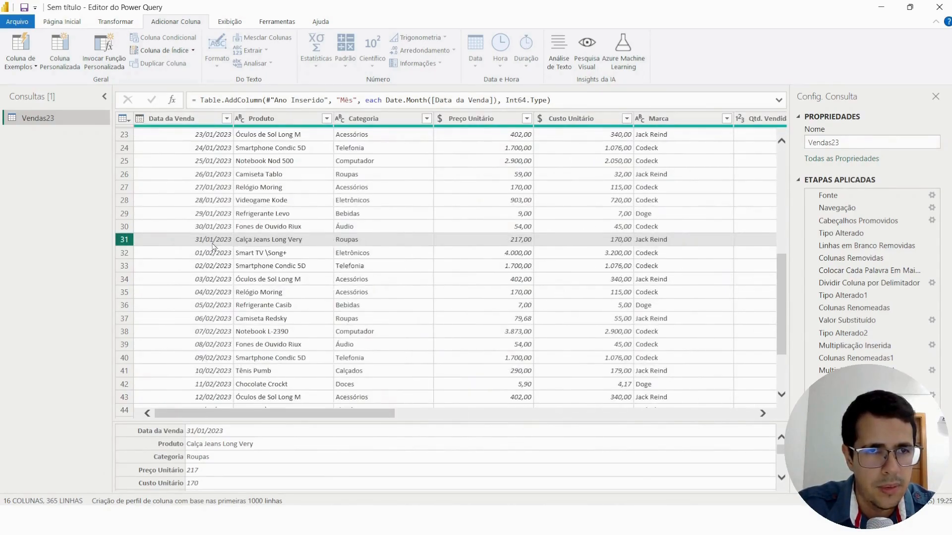
click(175, 254)
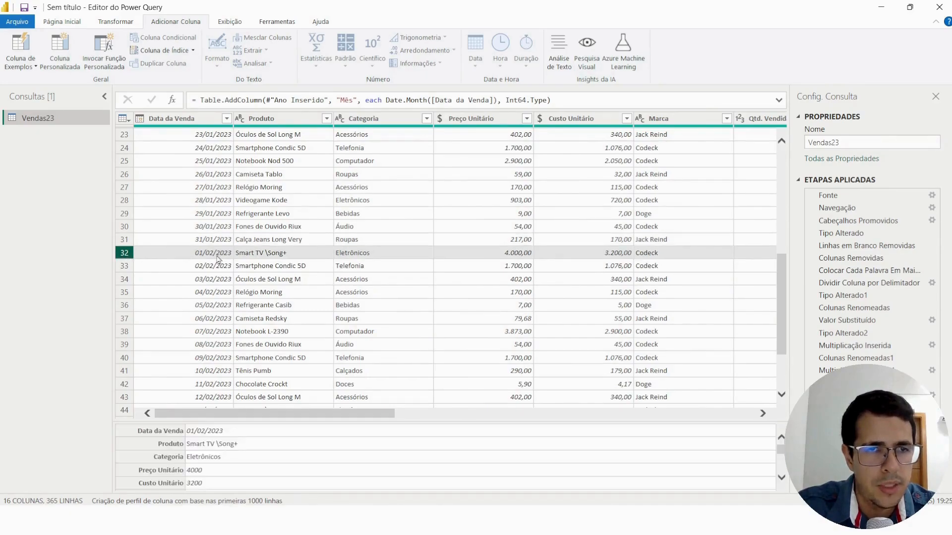
drag(364, 414, 727, 414)
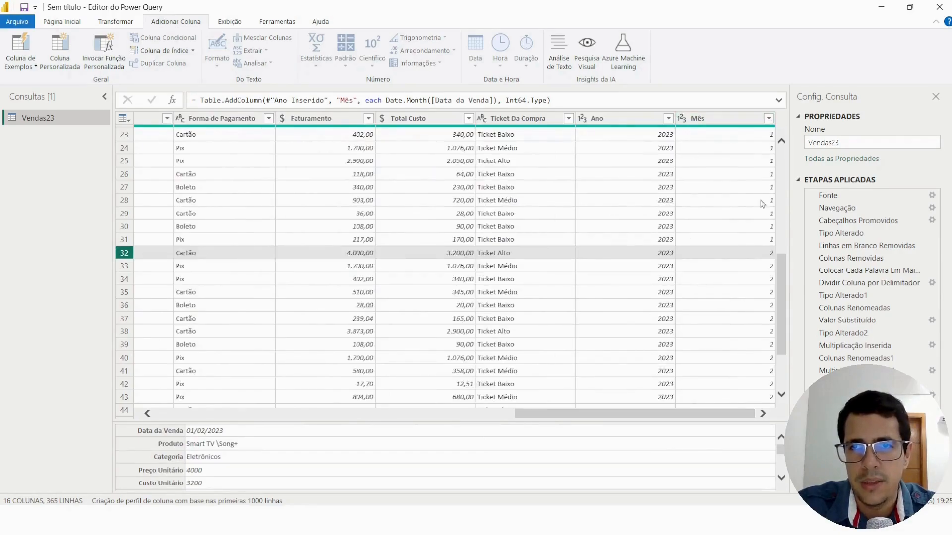
click(702, 124)
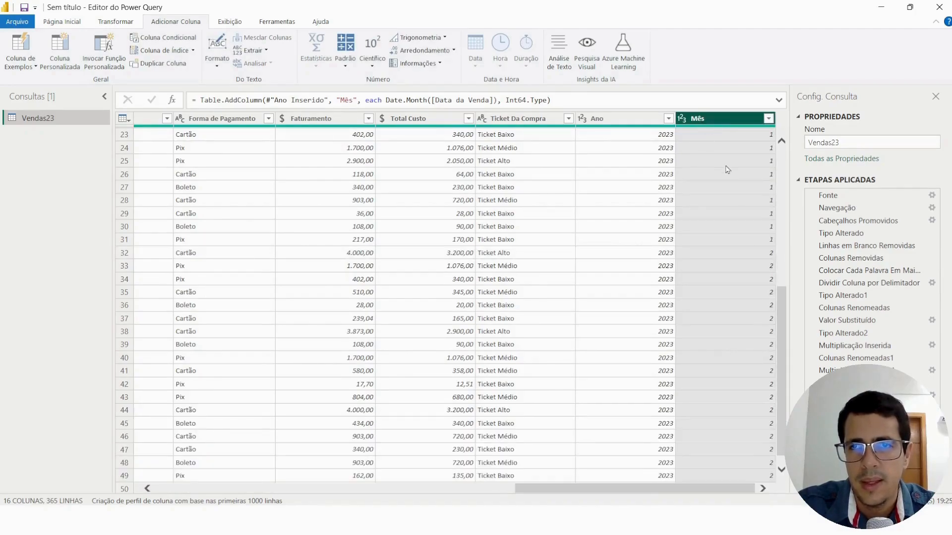
Step: Add a Nome do Mês column that extracts the month name from the Data da Venda column
drag(580, 490, 163, 491)
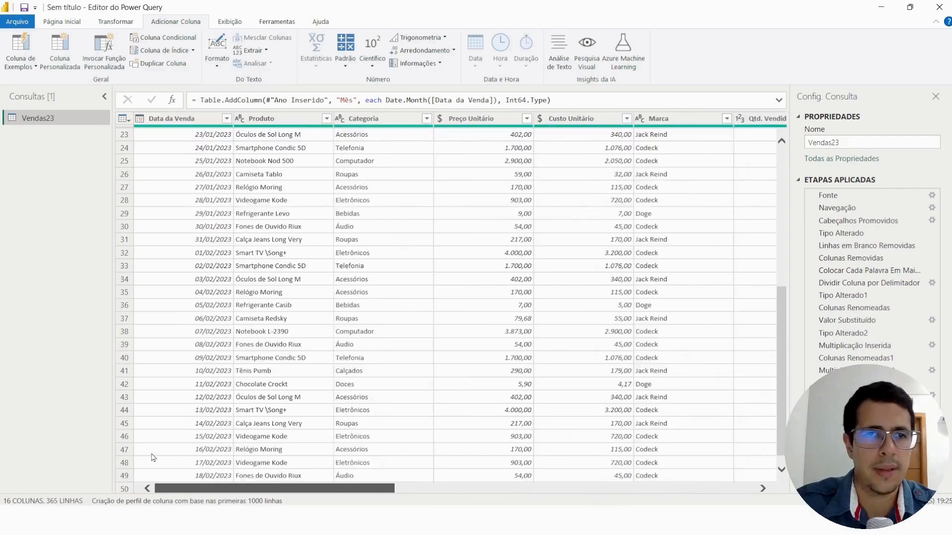
click(172, 120)
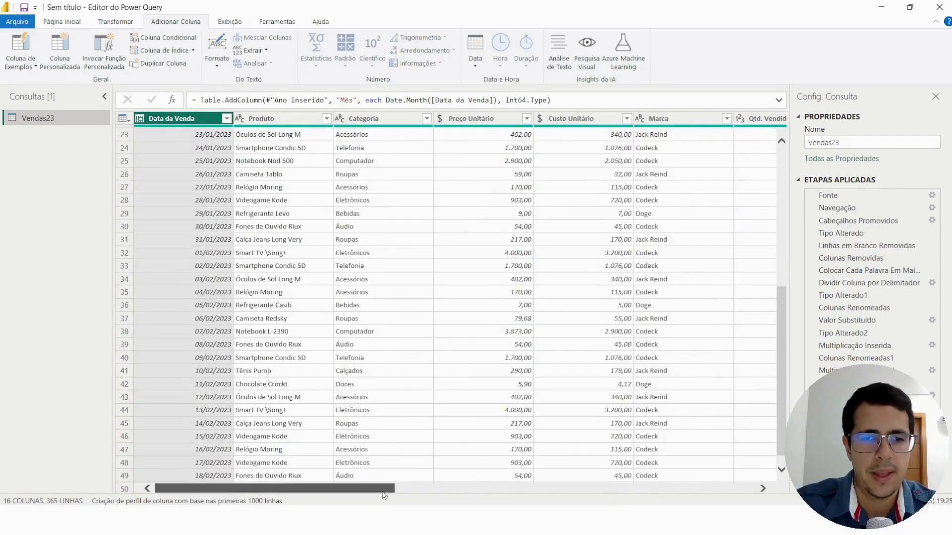
drag(373, 490, 734, 489)
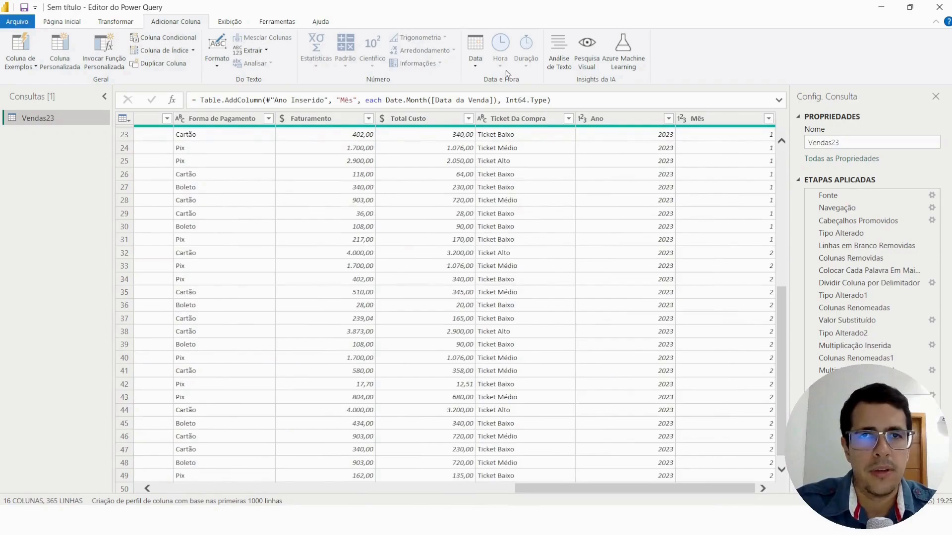
click(475, 71)
mouse_move(531, 135)
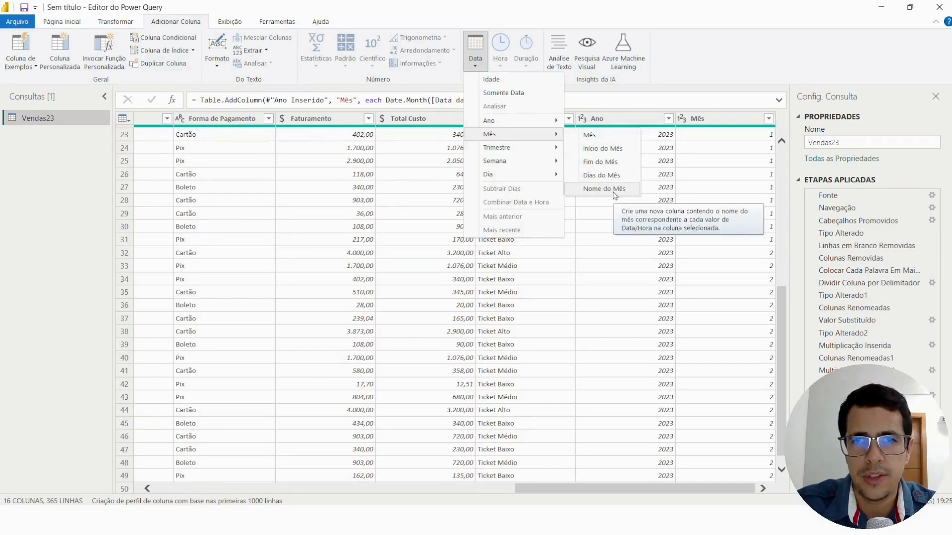
click(604, 189)
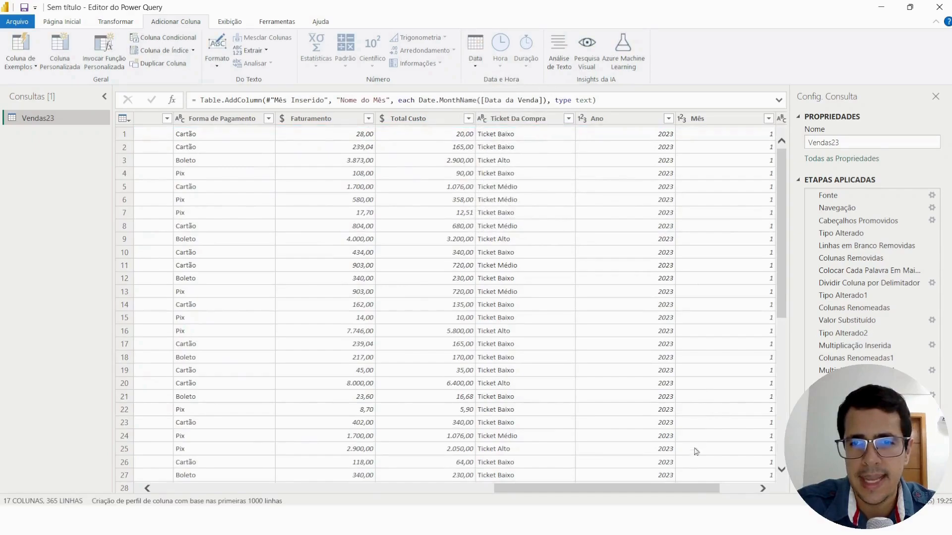
Step: Compare the Nome do Mês values with the Mês numbers in rows from several different months
drag(684, 492, 719, 492)
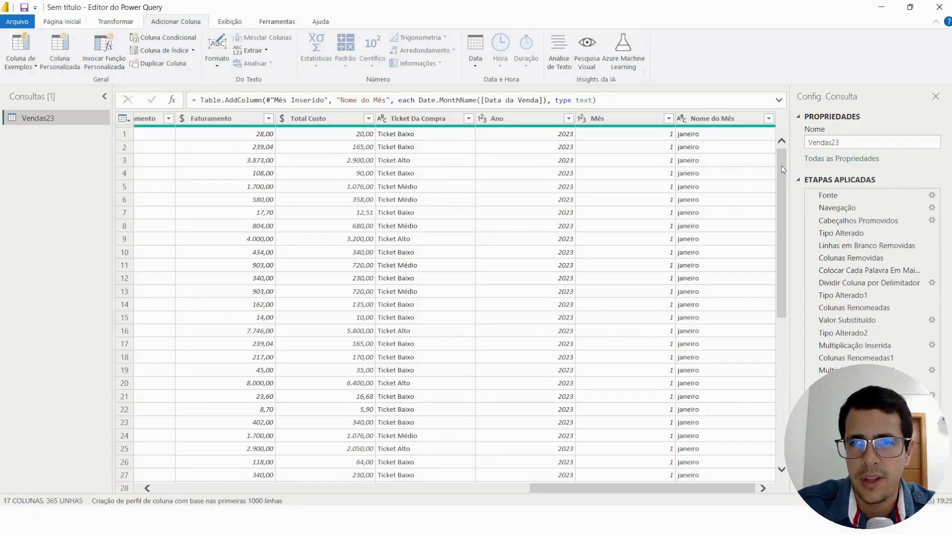
scroll(780, 183, down, 5)
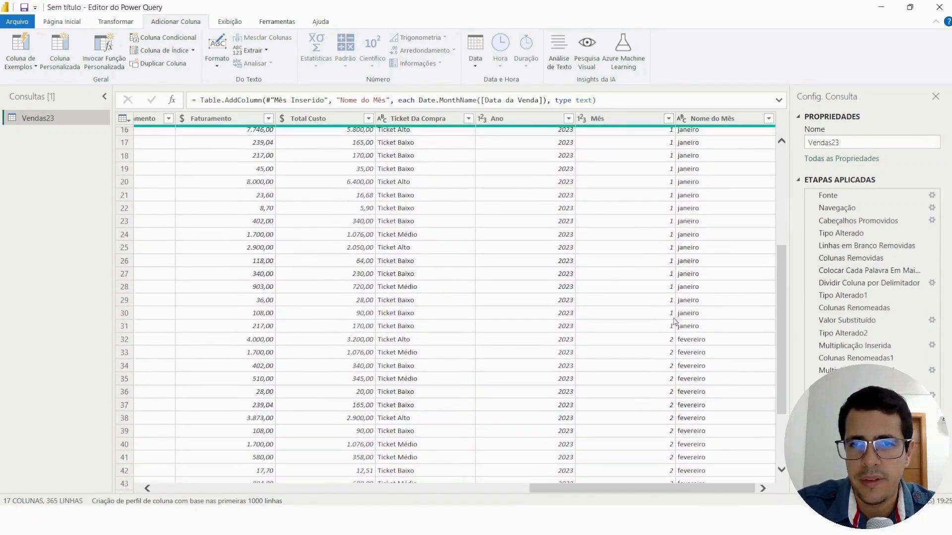
click(668, 339)
click(721, 339)
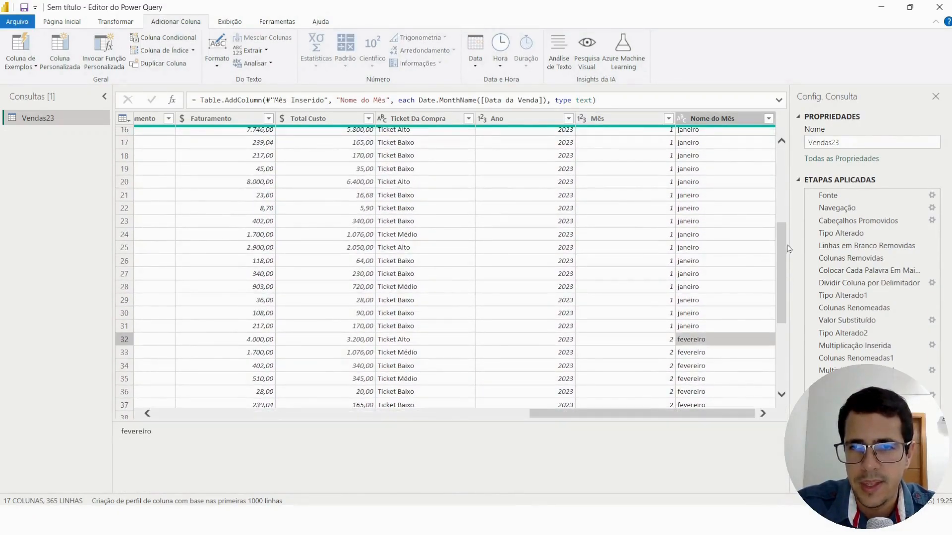
scroll(778, 258, down, 1)
scroll(778, 259, down, 20)
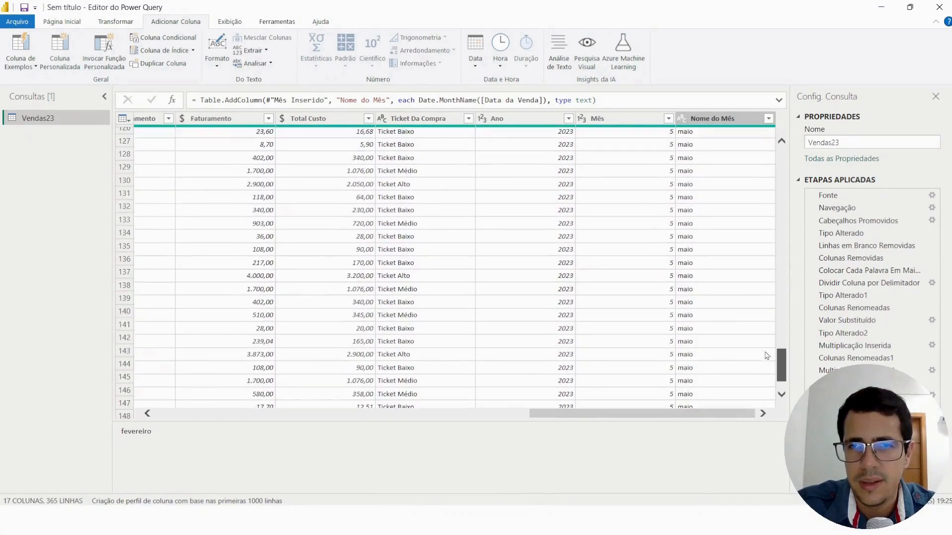
click(682, 178)
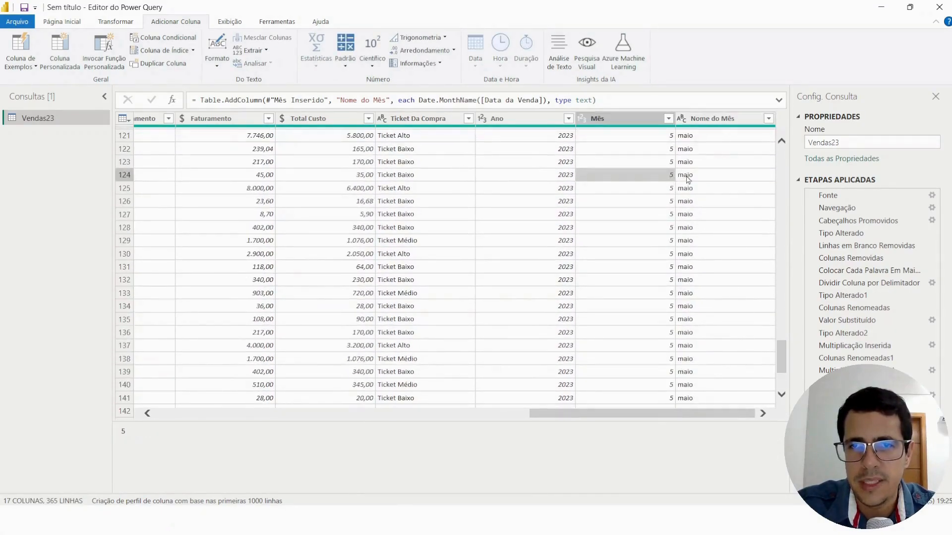
scroll(670, 329, down, 10)
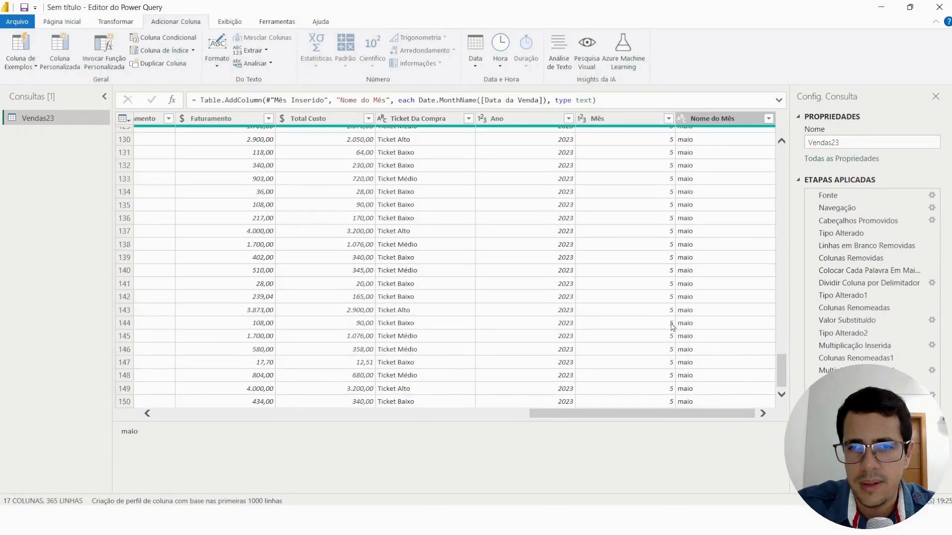
click(685, 346)
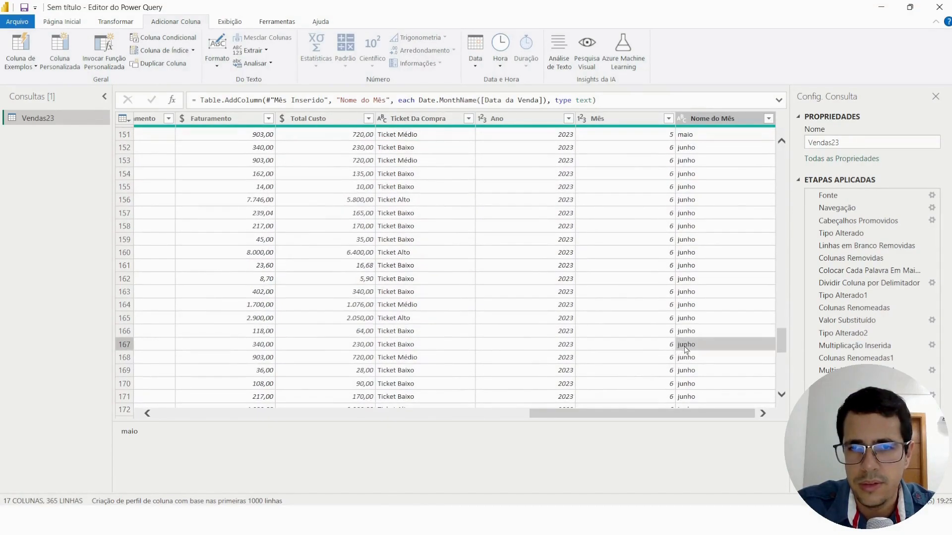
click(667, 346)
drag(733, 416, 759, 415)
drag(782, 342, 796, 102)
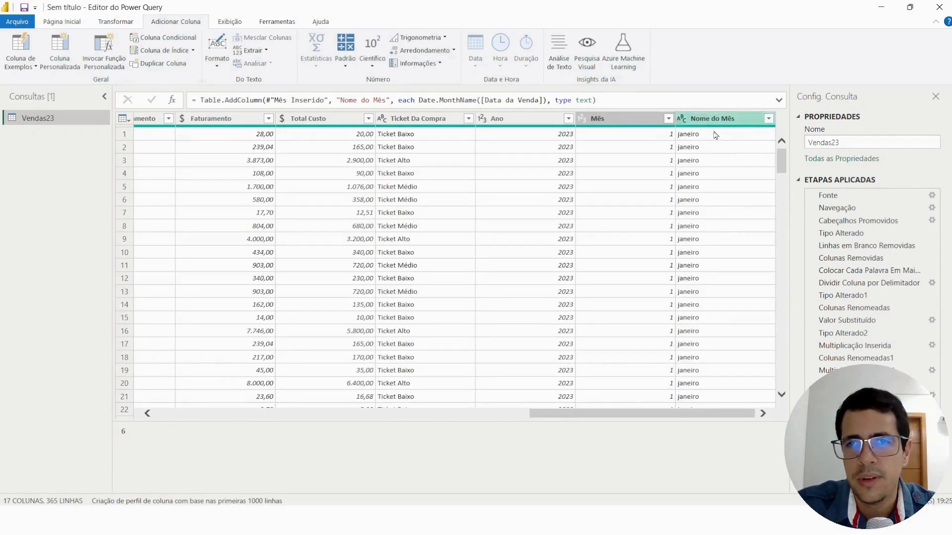
Step: Examine the month number and the way the month name is written in the first rows of the table
click(657, 135)
click(687, 136)
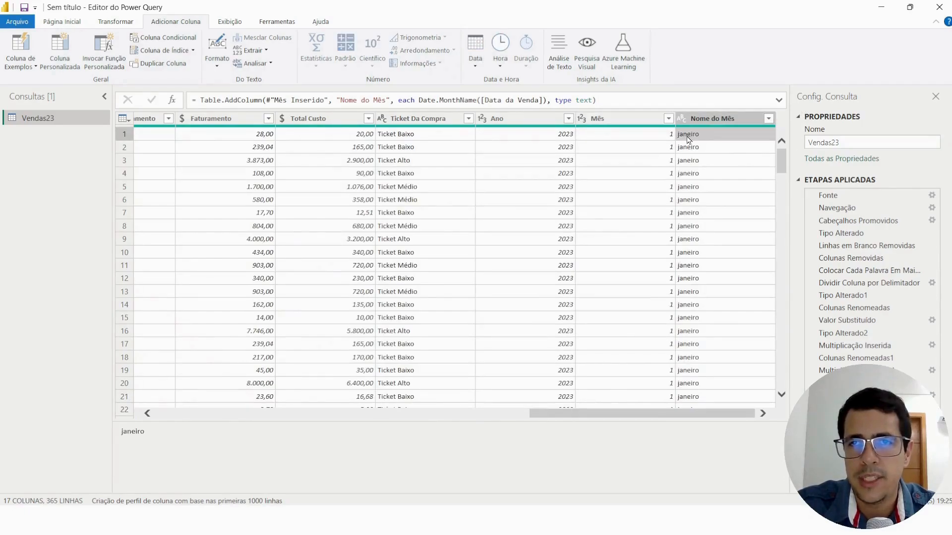
click(688, 158)
click(691, 137)
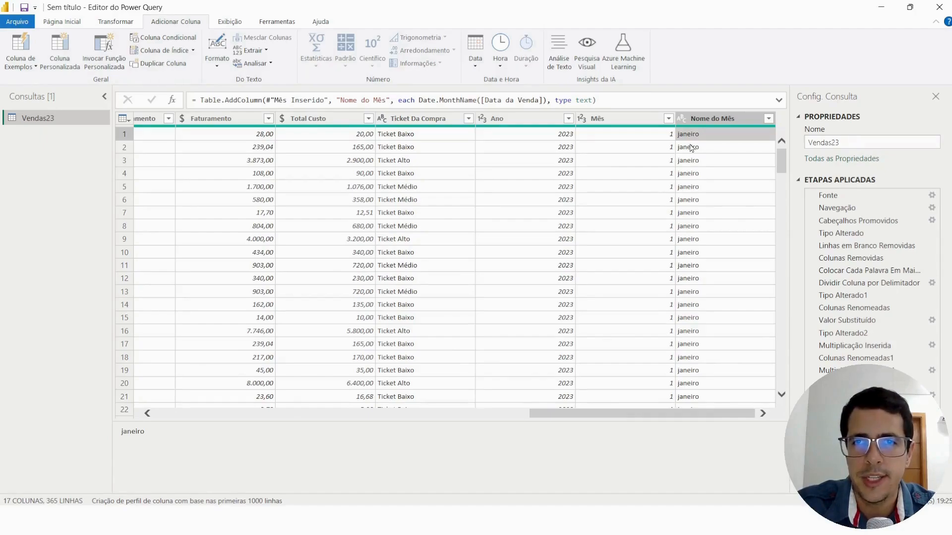
click(690, 147)
click(692, 138)
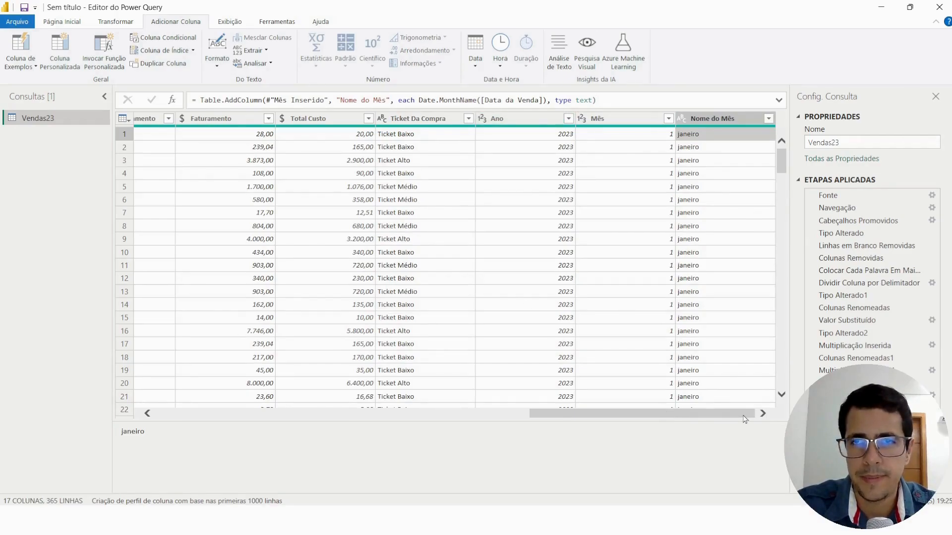
Step: Add a Trimestre column that extracts the quarter of the year from the Data da Venda column
drag(598, 414, 68, 414)
click(175, 118)
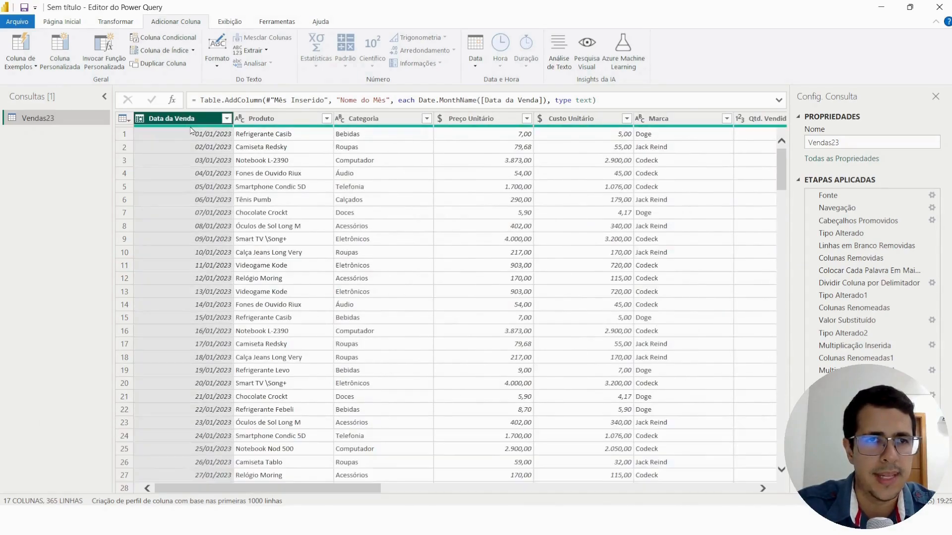
drag(355, 491, 728, 491)
click(483, 69)
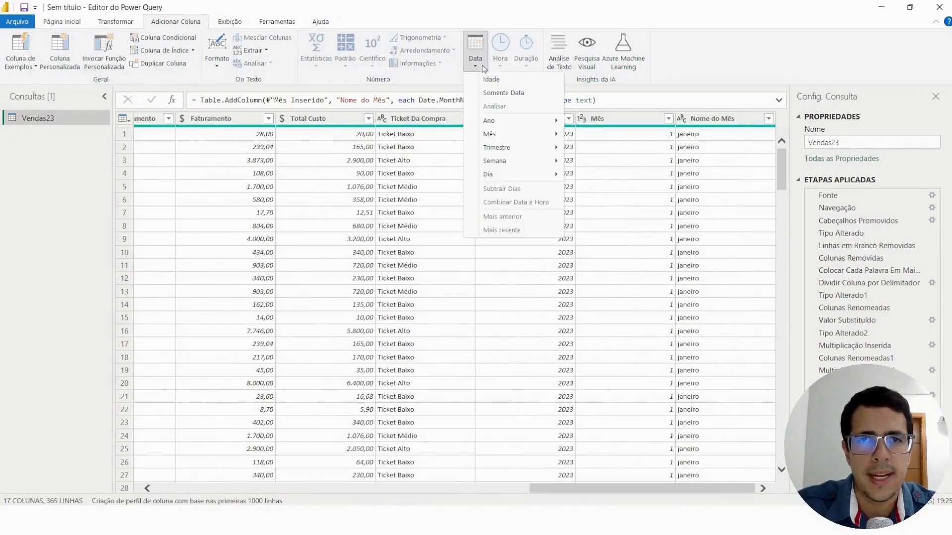
mouse_move(528, 135)
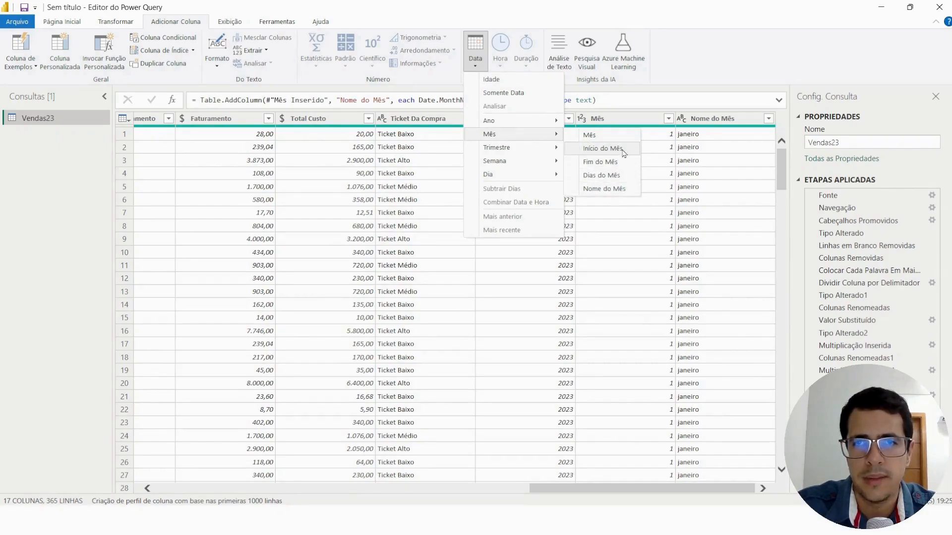
mouse_move(505, 151)
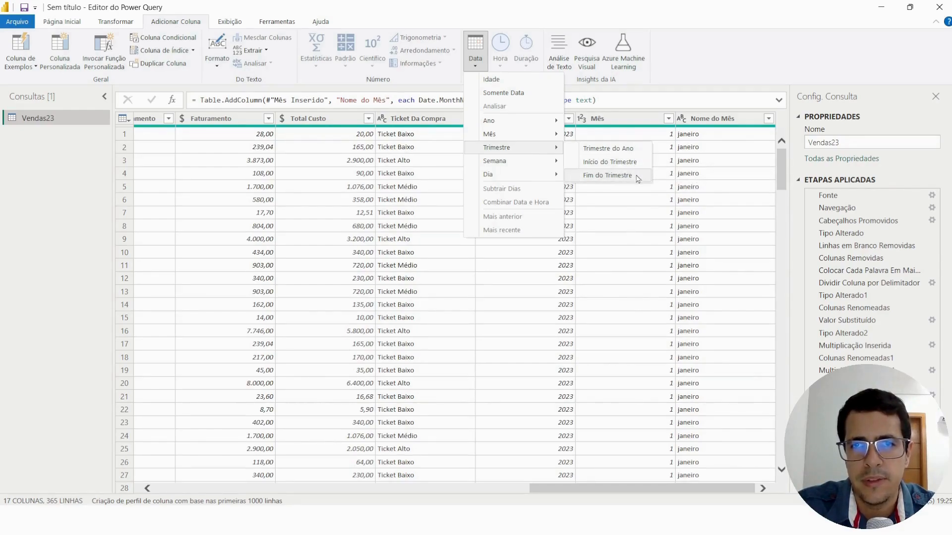
click(636, 150)
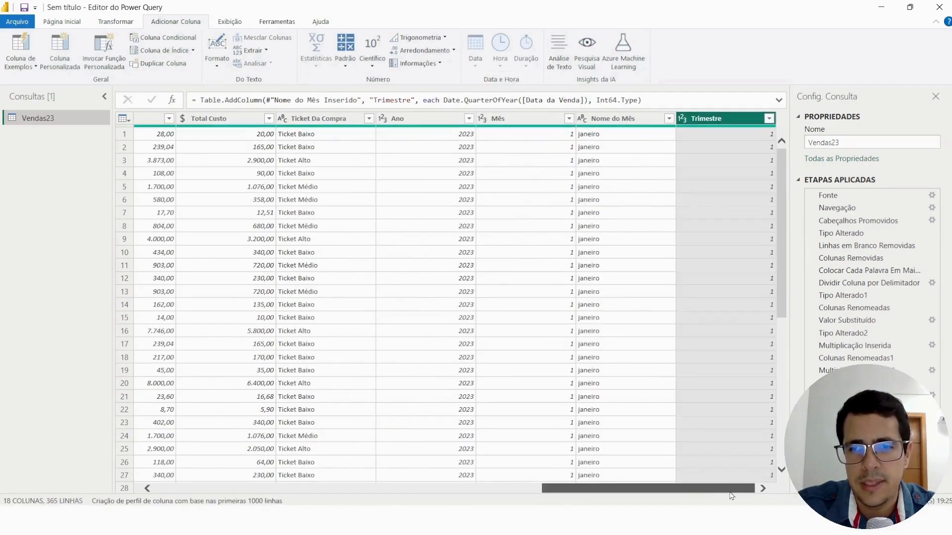
Step: Check the Trimestre values against the Mês and Nome do Mês columns in rows from different quarters
drag(781, 154, 776, 352)
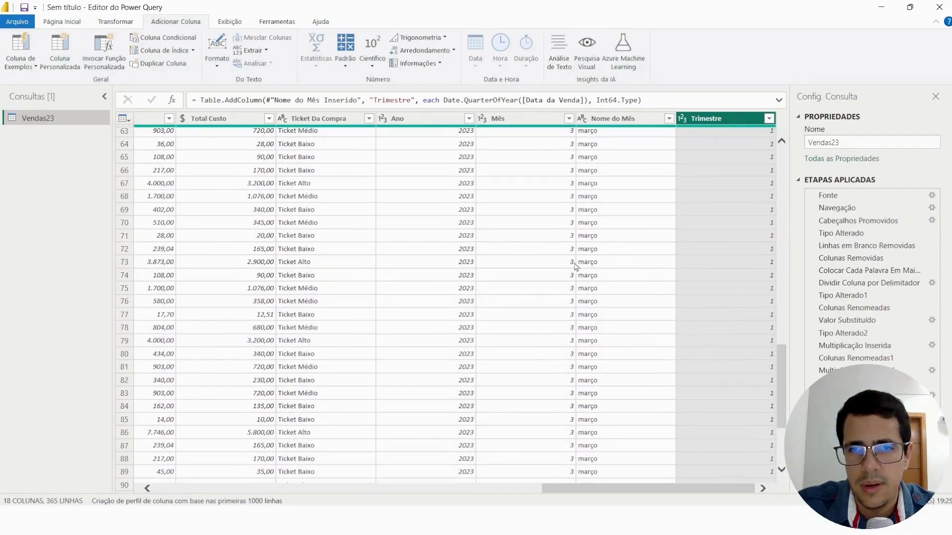
scroll(587, 278, down, 7)
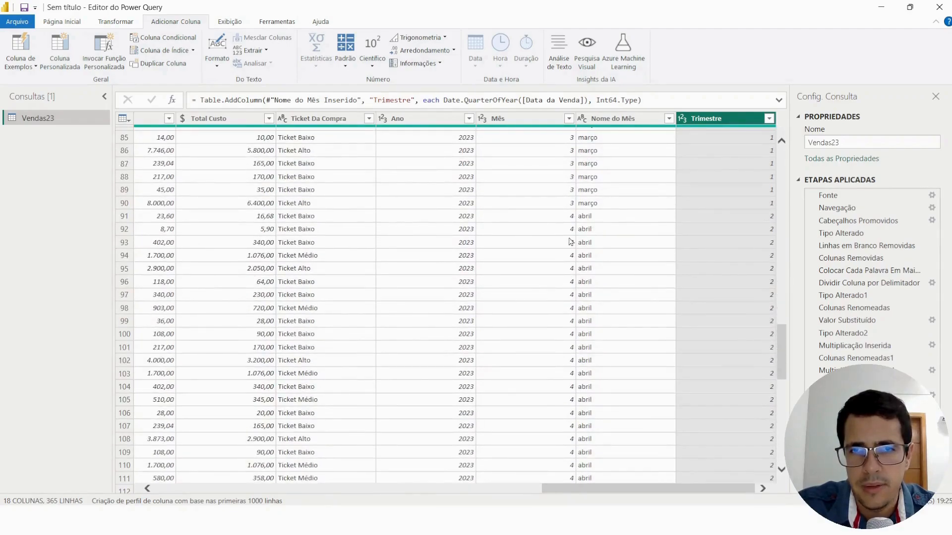
click(564, 232)
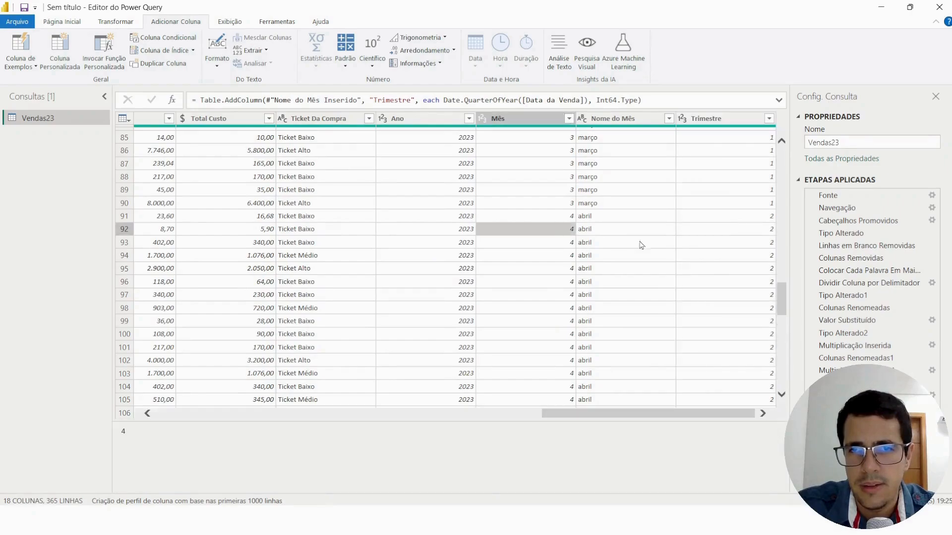
click(769, 233)
scroll(776, 347, down, 15)
scroll(774, 389, down, 20)
click(741, 322)
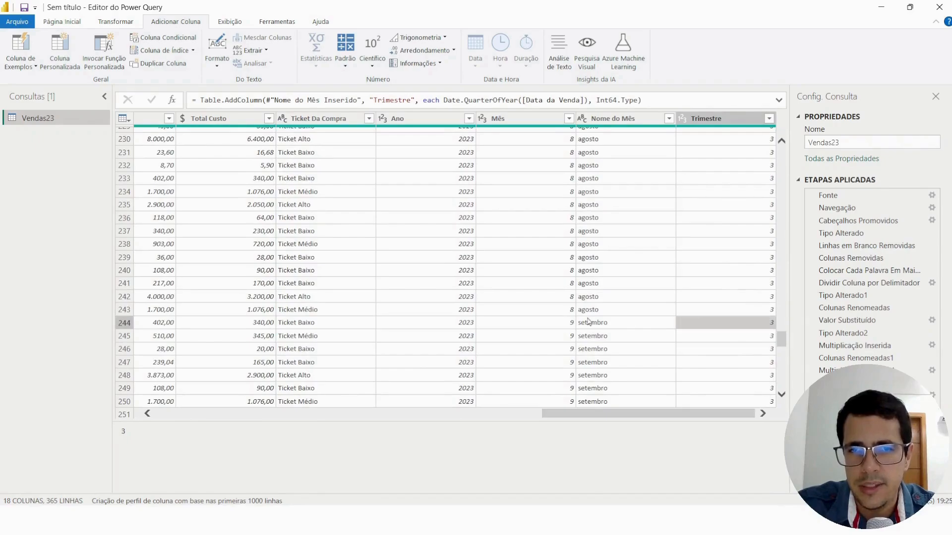
click(571, 312)
click(742, 300)
drag(782, 341, 779, 148)
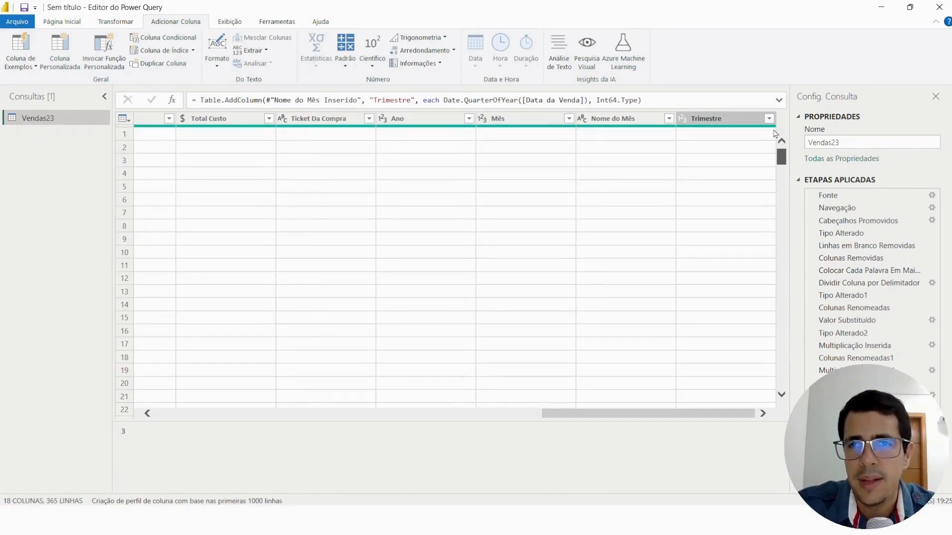
click(715, 118)
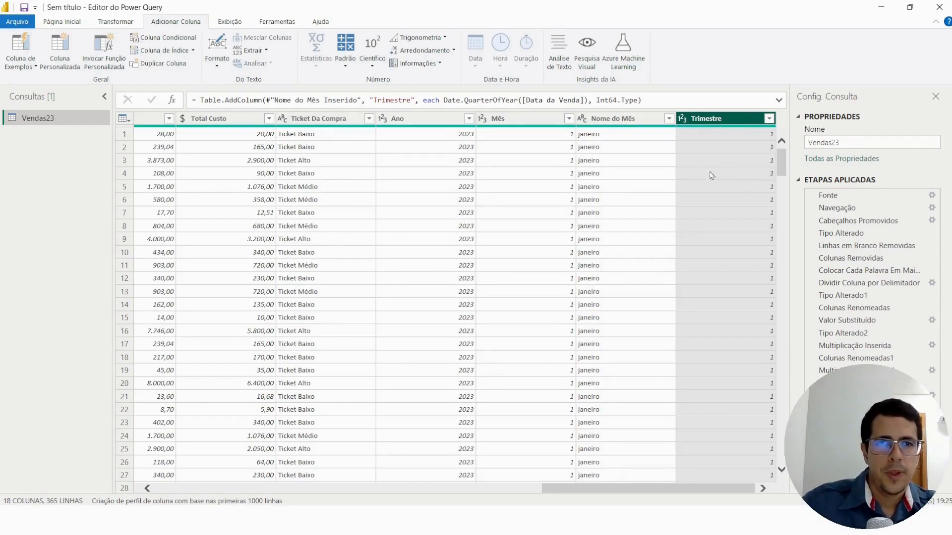
click(601, 119)
click(541, 119)
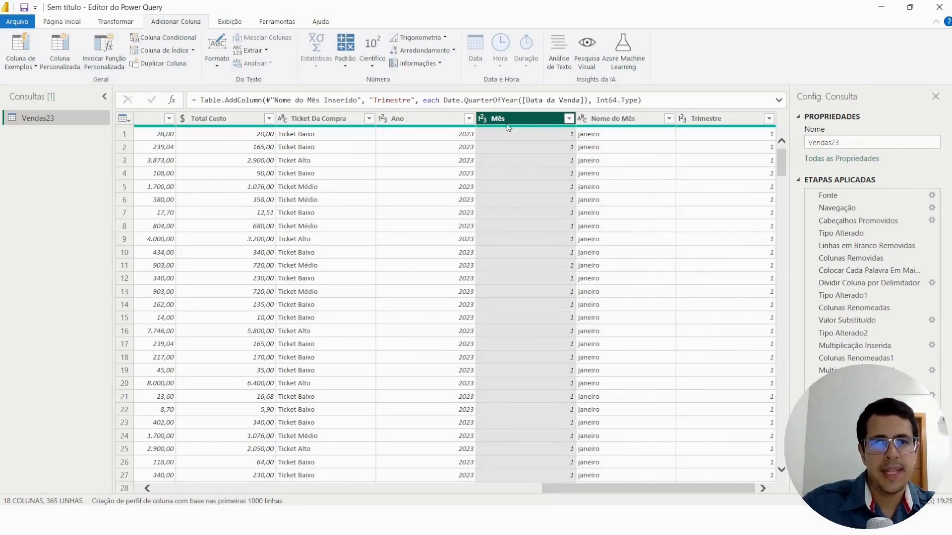
click(430, 118)
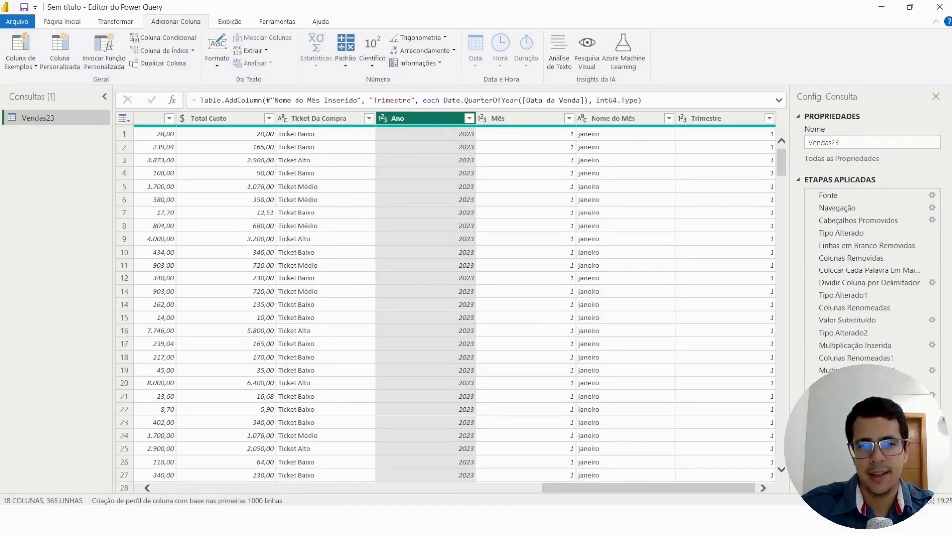
mouse_move(683, 519)
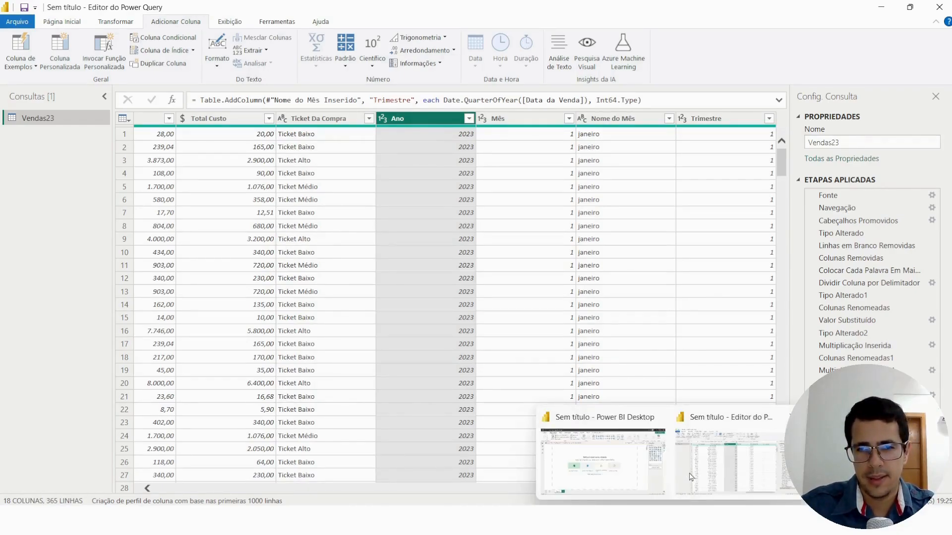
click(626, 463)
click(693, 496)
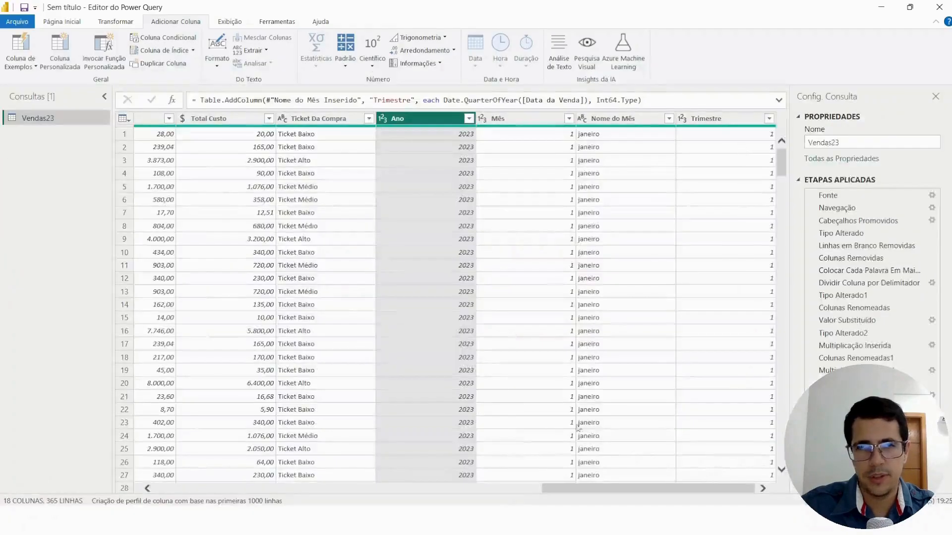
Step: Apply the query changes, close the Power Query Editor, and look over the fields of the loaded Vendas23 table in the report
click(45, 22)
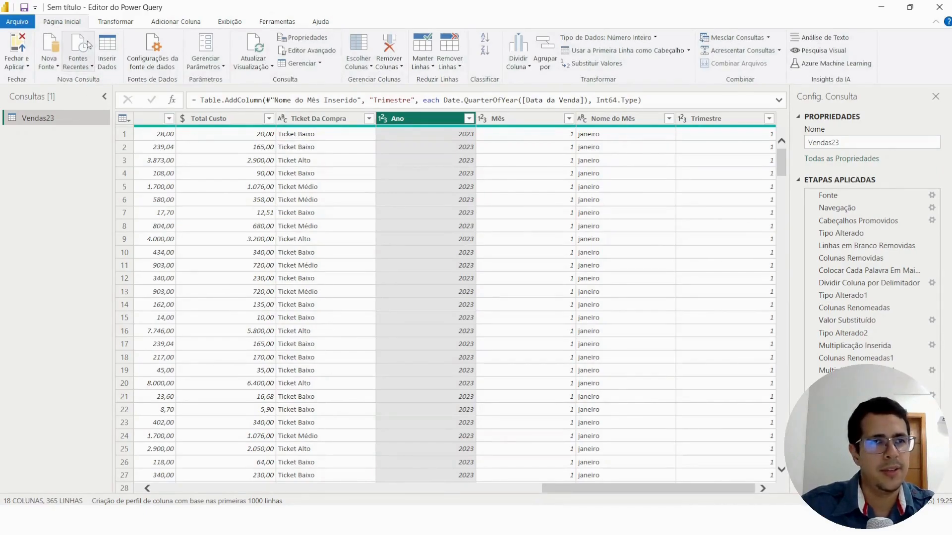
click(16, 49)
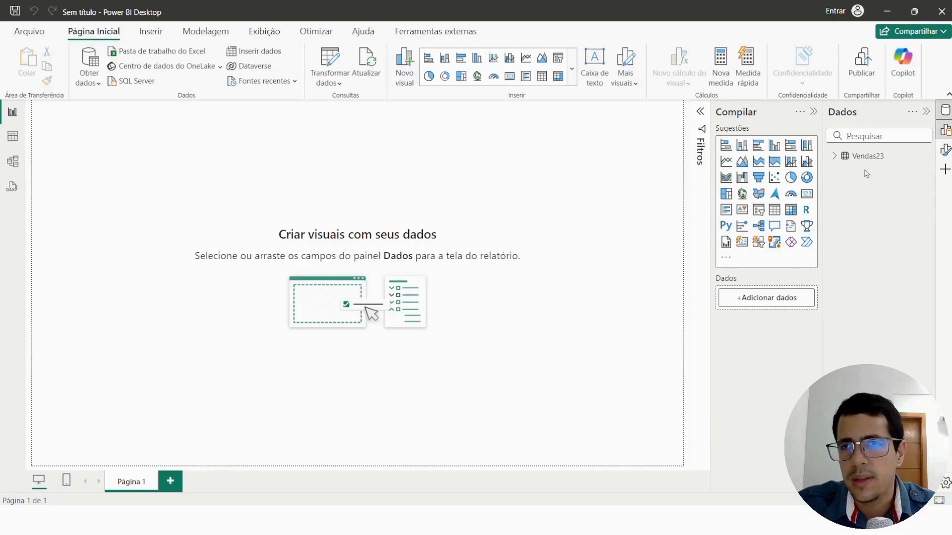
click(837, 157)
click(836, 156)
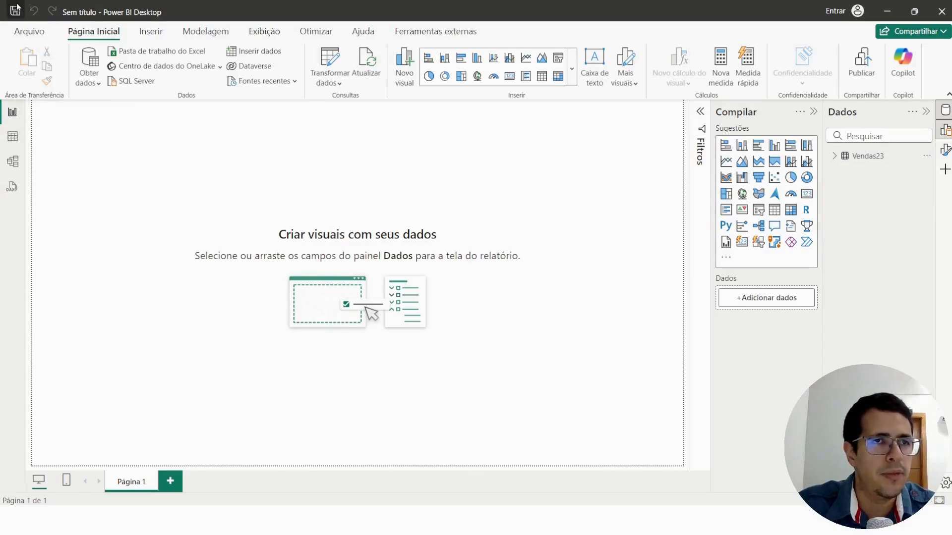
click(19, 32)
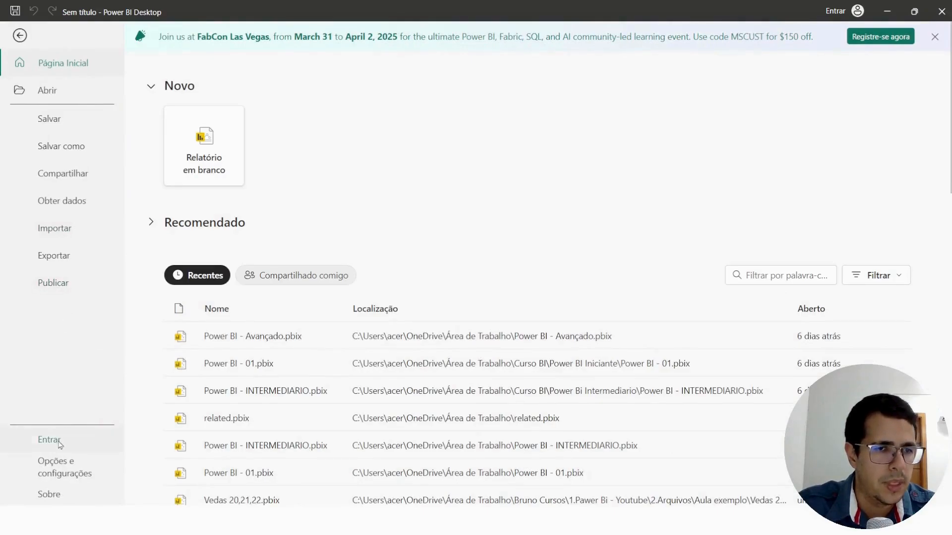
click(59, 147)
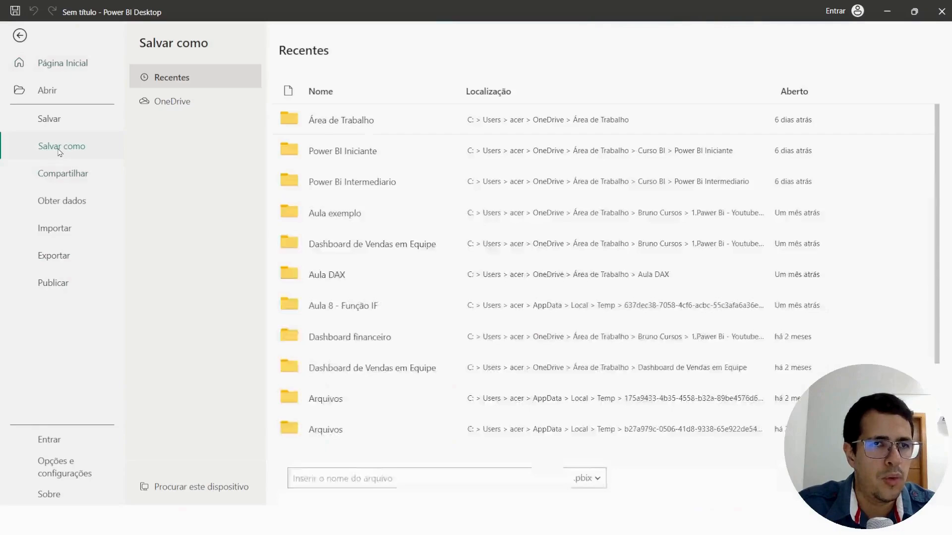
click(190, 488)
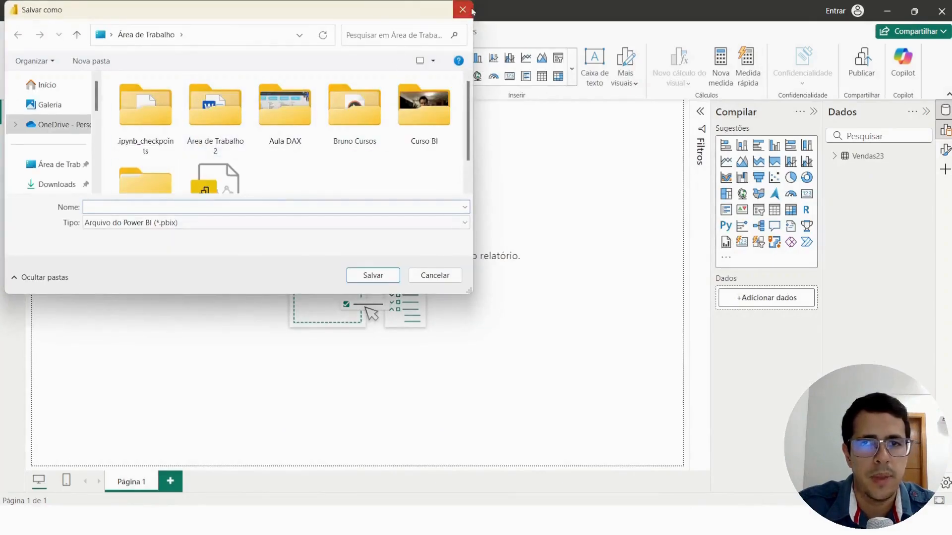
click(462, 10)
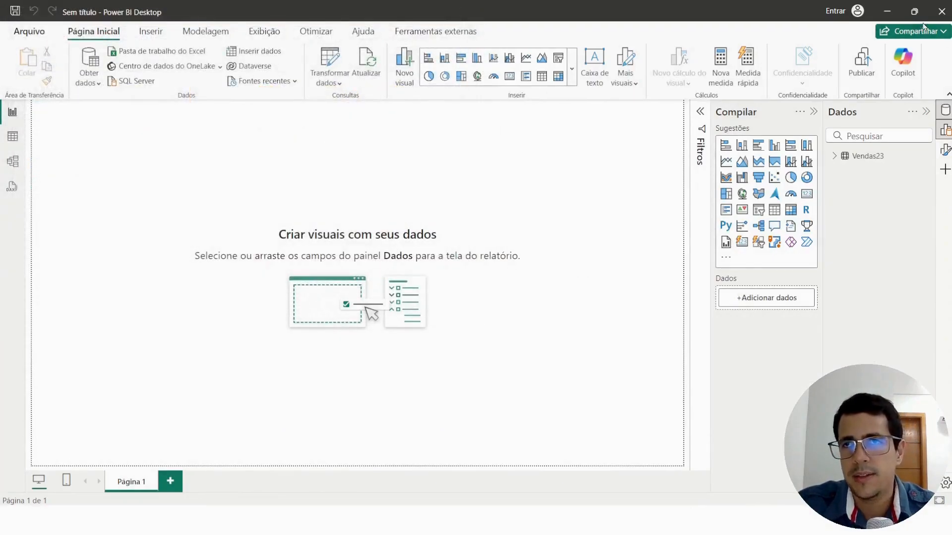